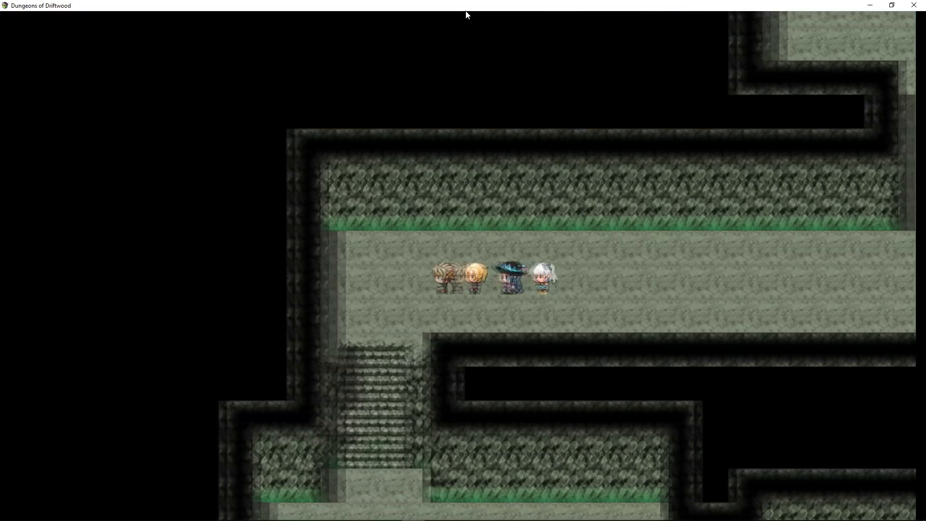
Open the custom menu and cycle the selector repeatedly through Items, Skills, Equip and Save.
{"action": "key", "text": "Escape"}
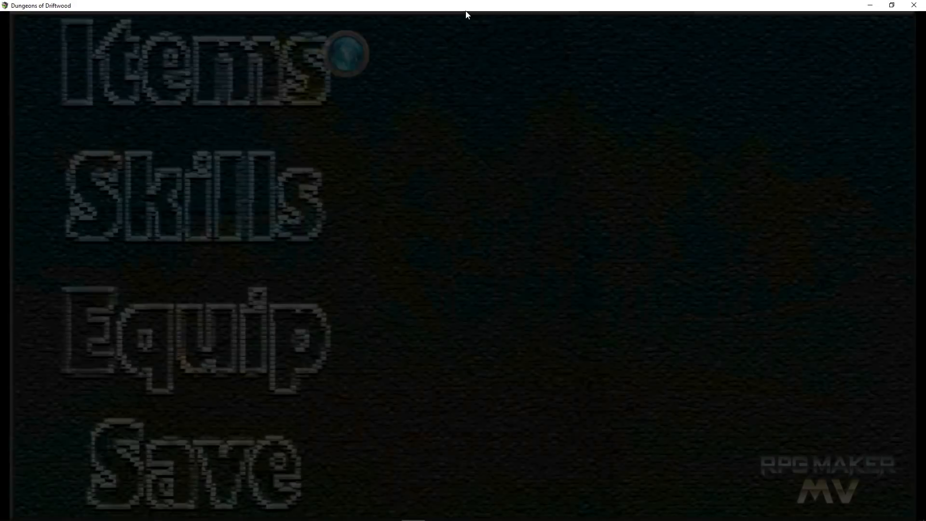
{"action": "key", "text": "Down"}
{"action": "key", "text": "Down"}
{"action": "key", "text": "Down"}
{"action": "key", "text": "Down"}
{"action": "key", "text": "Down"}
{"action": "key", "text": "Down"}
{"action": "key", "text": "Down"}
{"action": "key", "text": "Down"}
{"action": "key", "text": "Down"}
{"action": "key", "text": "Down"}
{"action": "key", "text": "Down"}
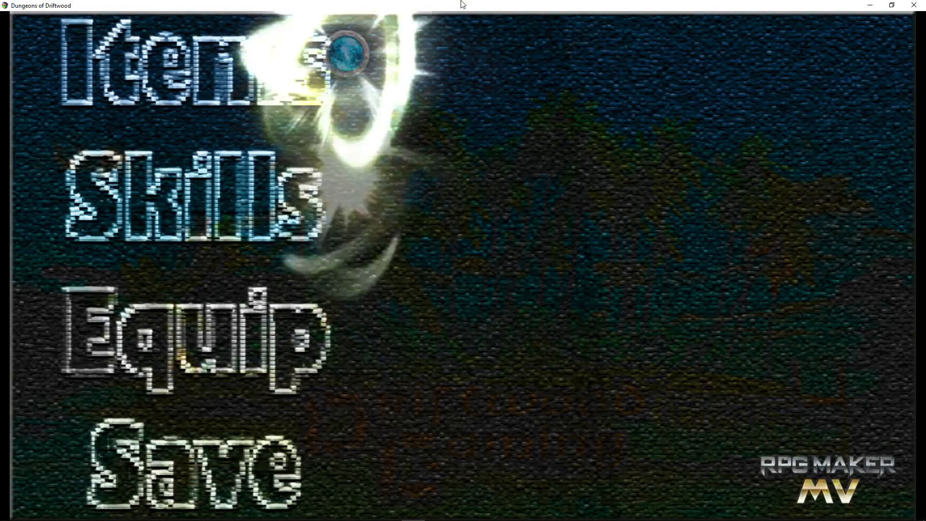
{"action": "key", "text": "Up"}
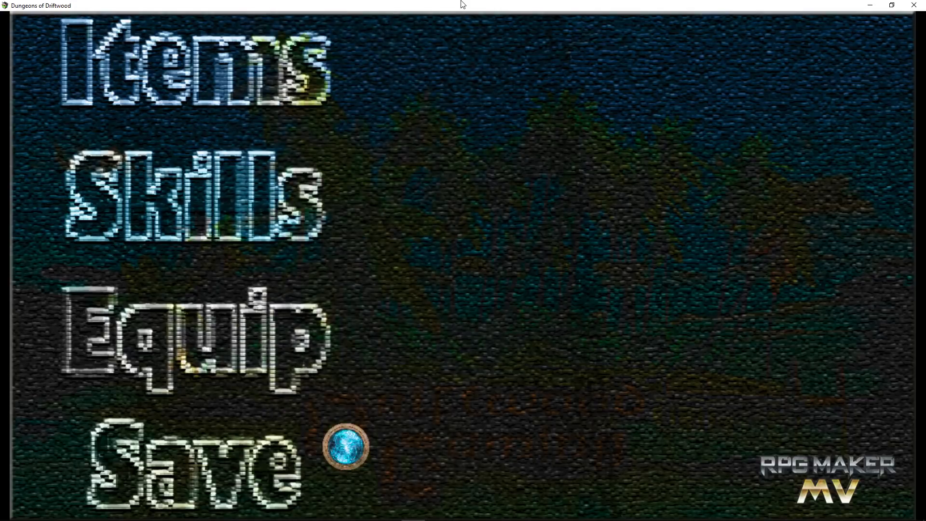
{"action": "key", "text": "Down"}
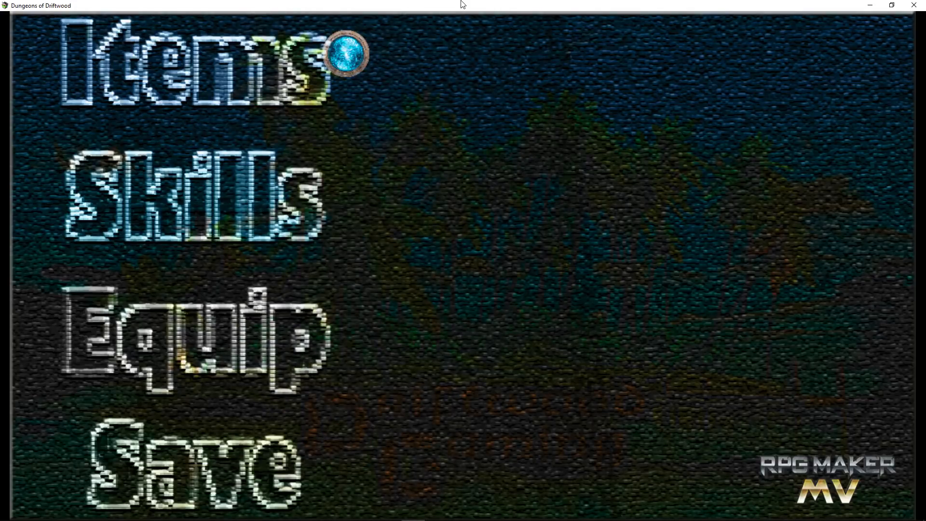
{"action": "key", "text": "Up"}
{"action": "key", "text": "Up"}
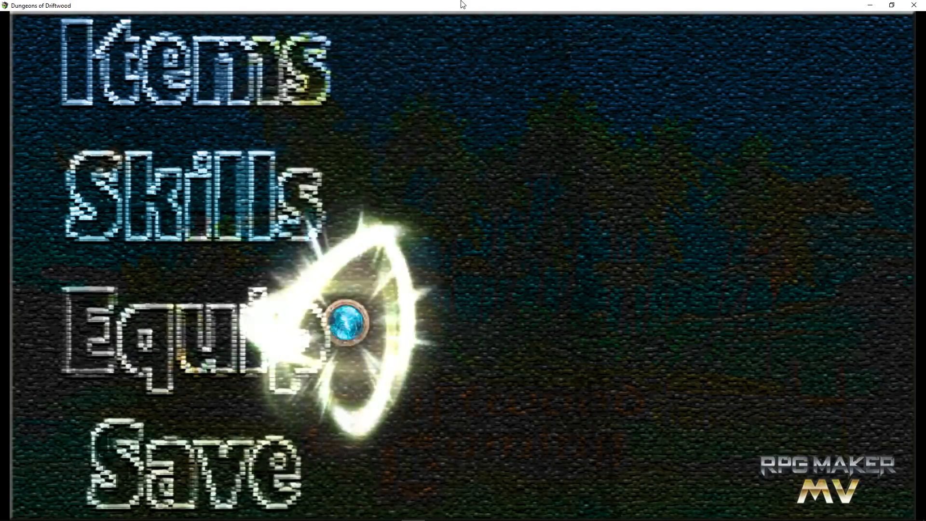
{"action": "key", "text": "Down"}
{"action": "key", "text": "Down"}
{"action": "key", "text": "Down"}
{"action": "key", "text": "Down"}
{"action": "key", "text": "Down"}
{"action": "key", "text": "Up"}
{"action": "key", "text": "Down"}
{"action": "key", "text": "Down"}
{"action": "key", "text": "Down"}
{"action": "key", "text": "Down"}
{"action": "key", "text": "Down"}
{"action": "key", "text": "Down"}
{"action": "key", "text": "Down"}
{"action": "key", "text": "Down"}
{"action": "key", "text": "Down"}
{"action": "key", "text": "Down"}
{"action": "key", "text": "Down"}
{"action": "key", "text": "Down"}
{"action": "key", "text": "Down"}
{"action": "key", "text": "Down"}
{"action": "key", "text": "Down"}
{"action": "key", "text": "Down"}
{"action": "key", "text": "Down"}
{"action": "key", "text": "Down"}
{"action": "key", "text": "Up"}
{"action": "key", "text": "Down"}
{"action": "key", "text": "Down"}
{"action": "key", "text": "Up"}
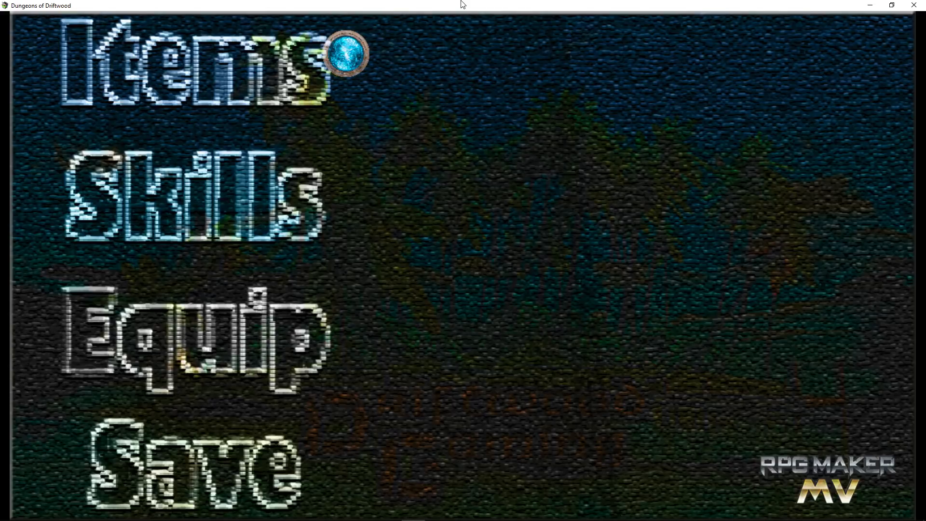
Enter the Items screen from the custom menu, browse it, and return to the menu.
{"action": "key", "text": "Down"}
{"action": "key", "text": "Down"}
{"action": "key", "text": "Down"}
{"action": "key", "text": "Down"}
{"action": "key", "text": "Return"}
{"action": "key", "text": "Down"}
{"action": "key", "text": "Down"}
{"action": "key", "text": "Down"}
{"action": "key", "text": "Down"}
{"action": "key", "text": "Down"}
{"action": "key", "text": "Down"}
{"action": "key", "text": "Down"}
{"action": "key", "text": "Down"}
{"action": "key", "text": "Down"}
{"action": "key", "text": "Down"}
{"action": "key", "text": "Escape"}
Open the Skills screen, browse the skill categories, switch through the party members, and return to the menu.
{"action": "key", "text": "Down"}
{"action": "key", "text": "Return"}
{"action": "key", "text": "Down"}
{"action": "key", "text": "Down"}
{"action": "key", "text": "Down"}
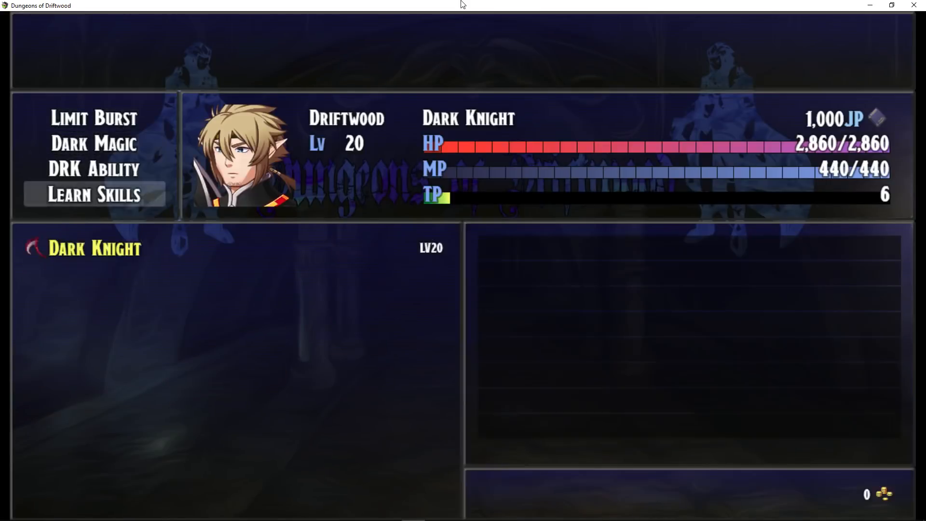
{"action": "key", "text": "Down"}
{"action": "key", "text": "w"}
{"action": "key", "text": "w"}
{"action": "key", "text": "w"}
{"action": "key", "text": "w"}
{"action": "key", "text": "w"}
{"action": "key", "text": "Escape"}
Open the Equip screen, browse its entries, and return to the custom menu.
{"action": "key", "text": "Down"}
{"action": "key", "text": "Return"}
{"action": "key", "text": "Down"}
{"action": "key", "text": "Down"}
{"action": "key", "text": "Down"}
{"action": "key", "text": "Escape"}
Open the Save screen, browse the save files, and leave without saving.
{"action": "key", "text": "Down"}
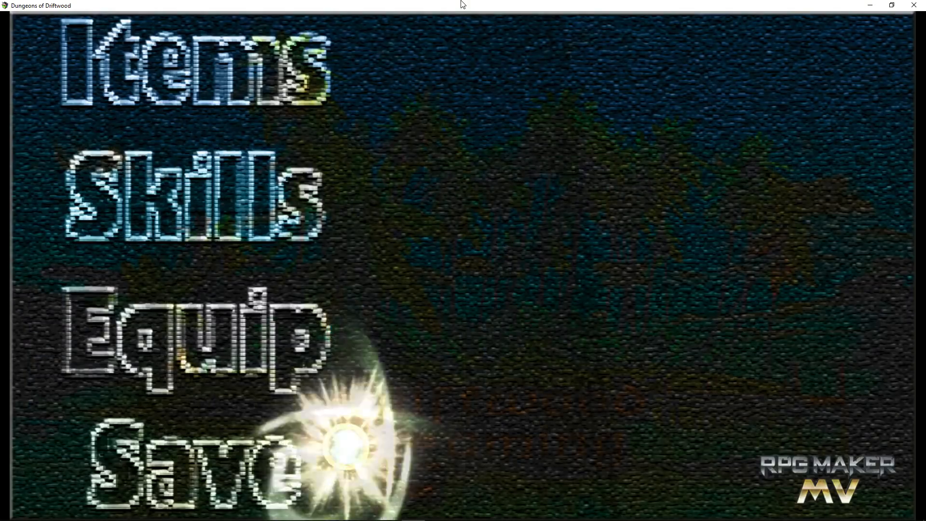
{"action": "key", "text": "Return"}
{"action": "key", "text": "Down"}
{"action": "key", "text": "Down"}
{"action": "key", "text": "Up"}
{"action": "key", "text": "Up"}
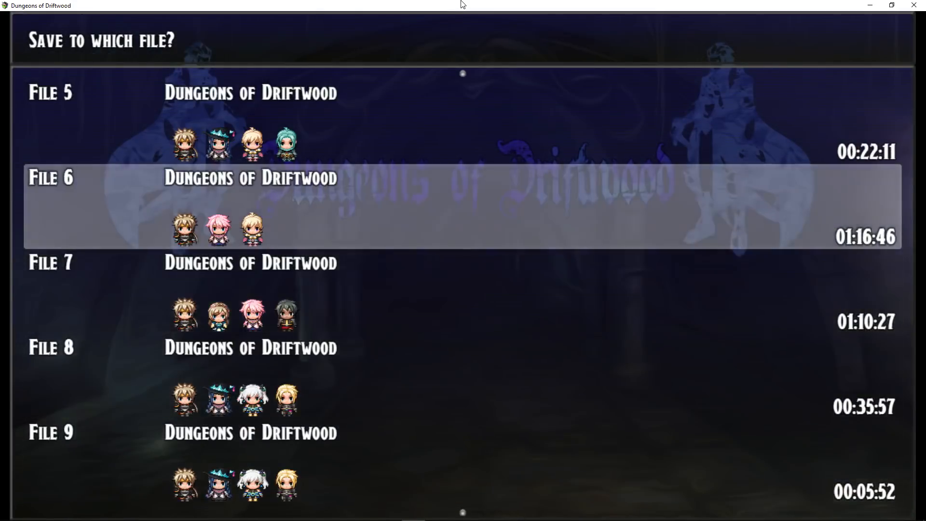
{"action": "key", "text": "Escape"}
Exit the custom menu and walk the party down the stairs and east along the lower passage.
{"action": "key", "text": "Up"}
{"action": "key", "text": "Up"}
{"action": "key", "text": "Up"}
{"action": "key", "text": "Escape"}
{"action": "key", "text": "Left"}
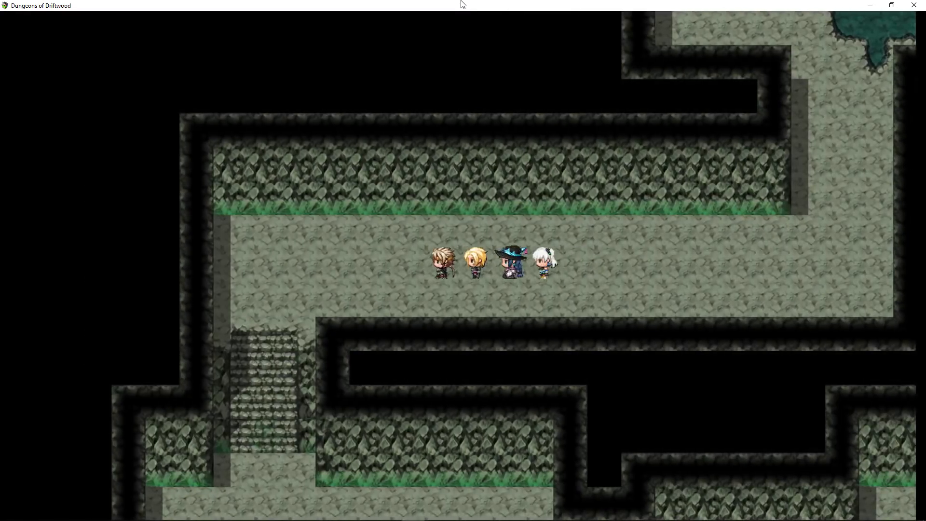
{"action": "key", "text": "Down"}
{"action": "key", "text": "Down"}
{"action": "key", "text": "Right"}
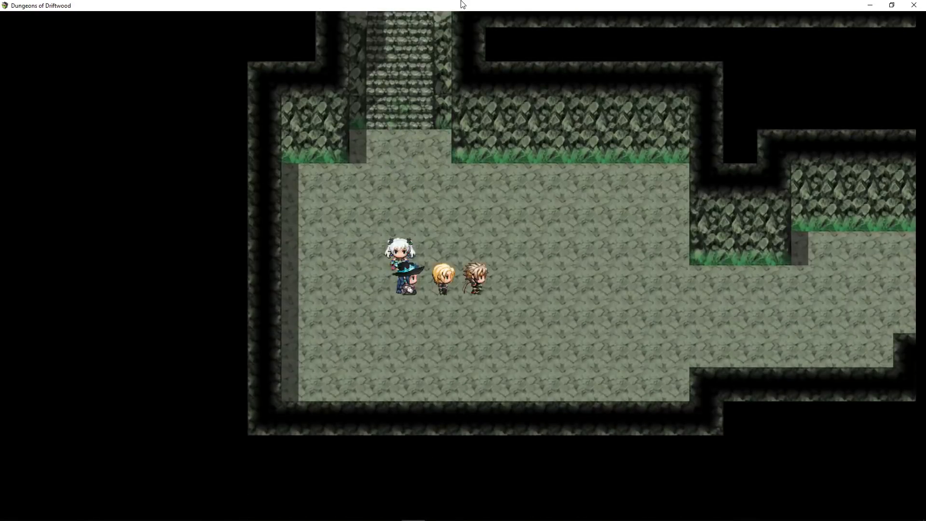
{"action": "key", "text": "Right"}
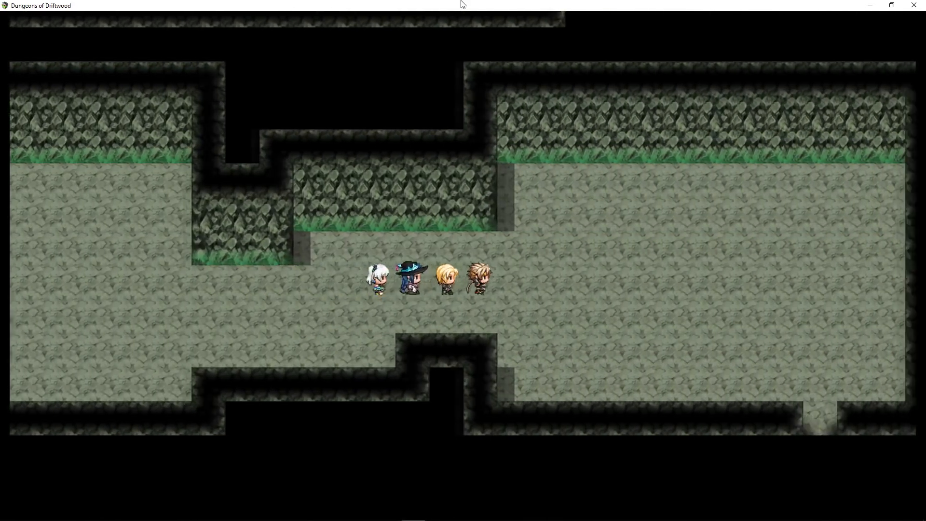
Walk the party around the lower cave and toggle the custom menu to test returning to the map position.
{"action": "key", "text": "Up"}
{"action": "key", "text": "Left"}
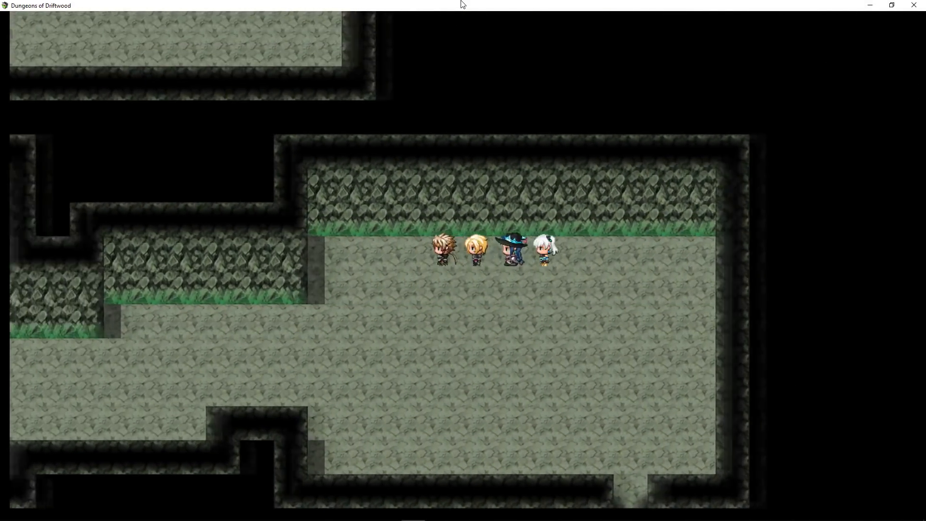
{"action": "key", "text": "Down"}
{"action": "key", "text": "Left"}
{"action": "key", "text": "Left"}
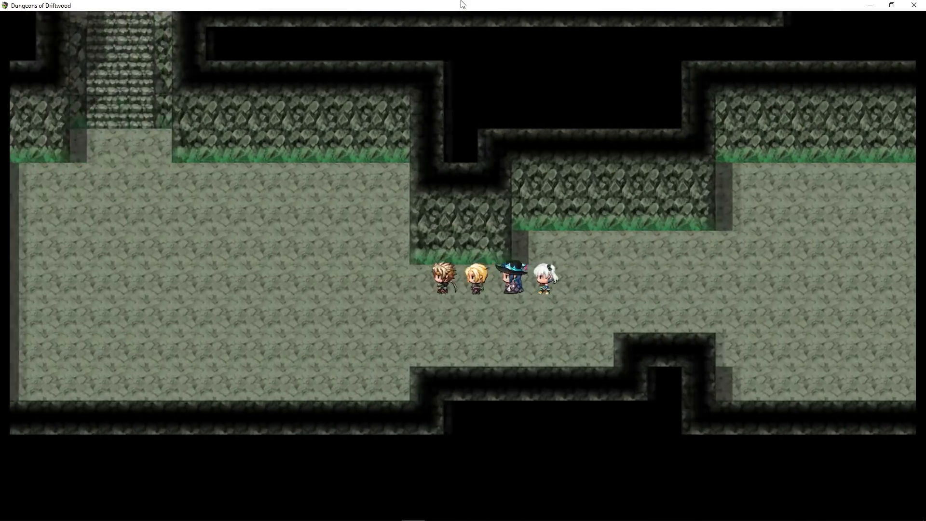
{"action": "key", "text": "Down"}
{"action": "key", "text": "Right"}
{"action": "key", "text": "Up"}
{"action": "key", "text": "Right"}
{"action": "key", "text": "Right"}
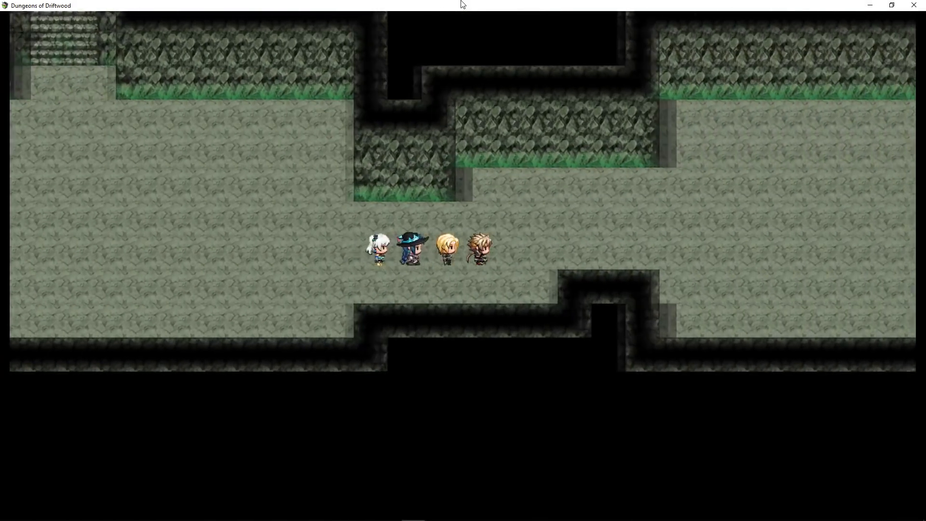
{"action": "key", "text": "Down"}
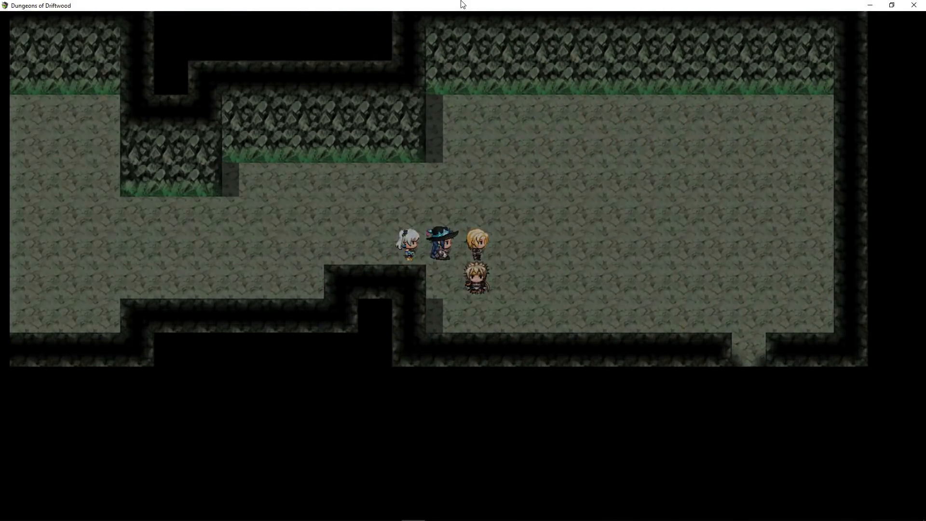
{"action": "key", "text": "Escape"}
{"action": "key", "text": "Escape"}
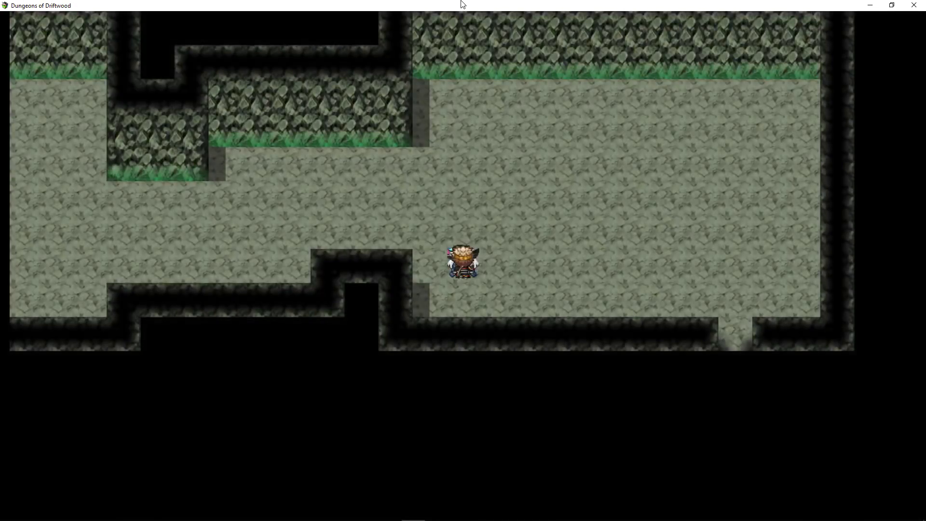
Walk the party to the north wall of the eastern room and toggle the custom menu from there.
{"action": "key", "text": "Right"}
{"action": "key", "text": "Up"}
{"action": "key", "text": "Right"}
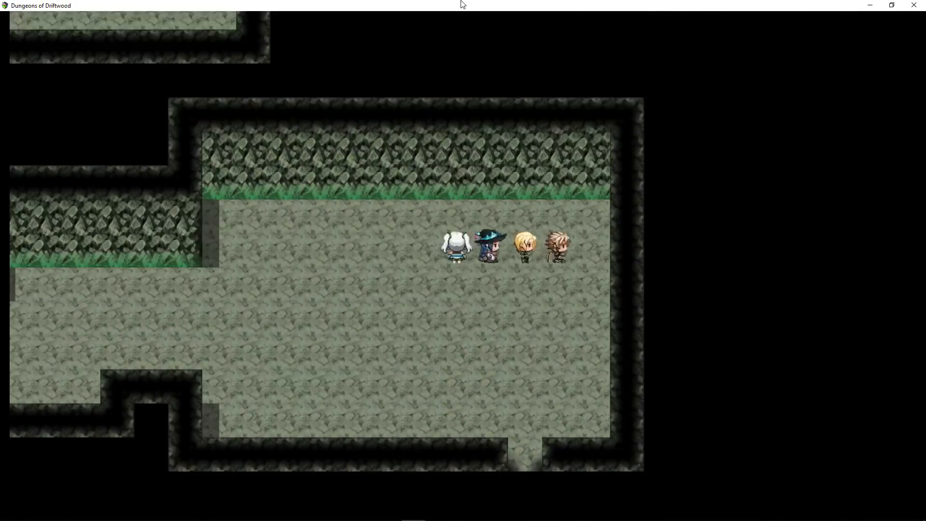
{"action": "key", "text": "Left"}
{"action": "key", "text": "Up"}
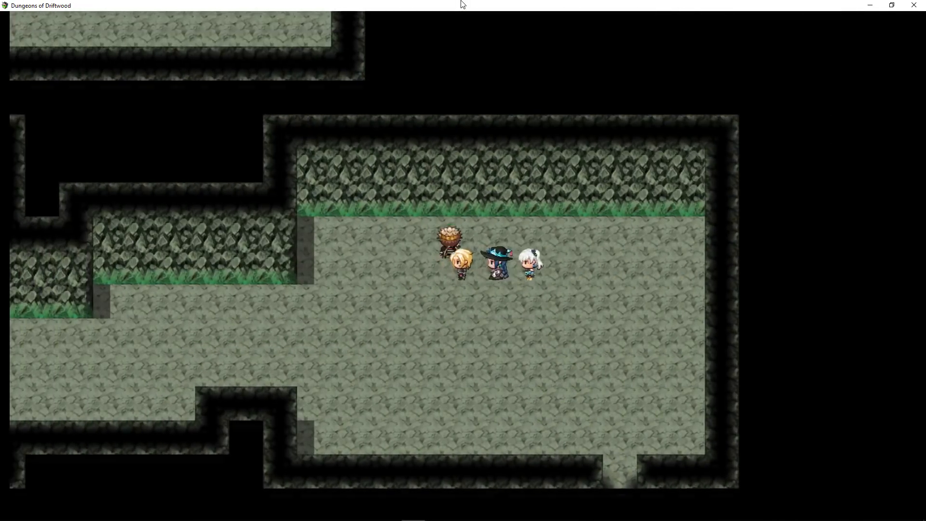
{"action": "key", "text": "Escape"}
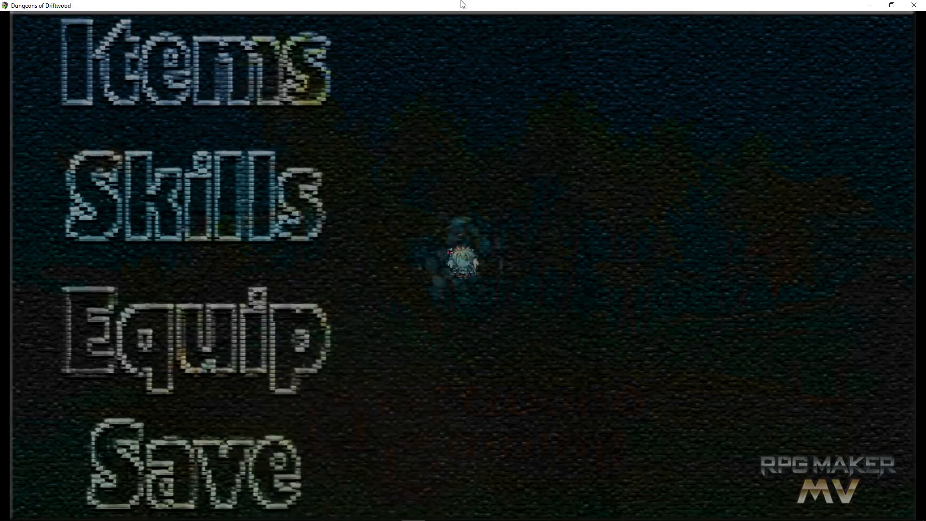
{"action": "key", "text": "Escape"}
Walk the party back west and up the stairs to the upper corridor.
{"action": "key", "text": "Left"}
{"action": "key", "text": "Down"}
{"action": "key", "text": "Left"}
{"action": "key", "text": "Down"}
{"action": "key", "text": "Left"}
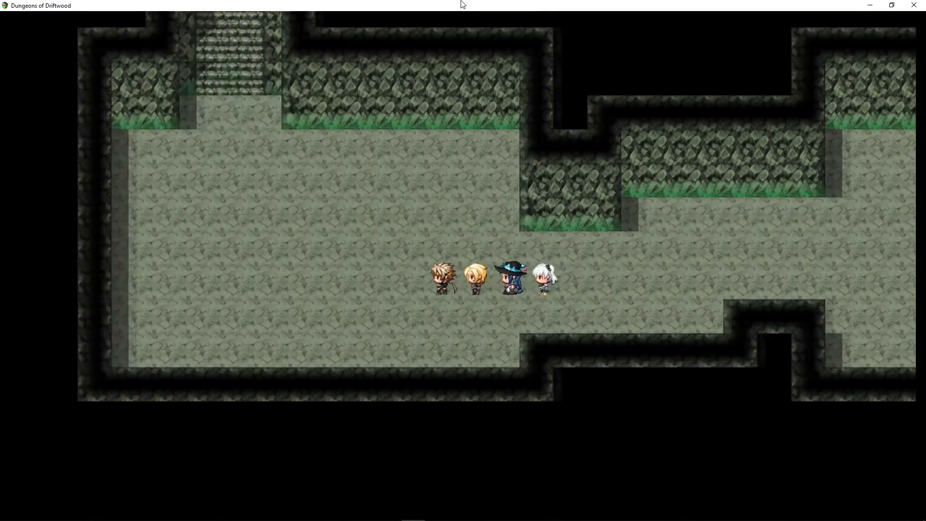
{"action": "key", "text": "Left"}
{"action": "key", "text": "Up"}
{"action": "key", "text": "Right"}
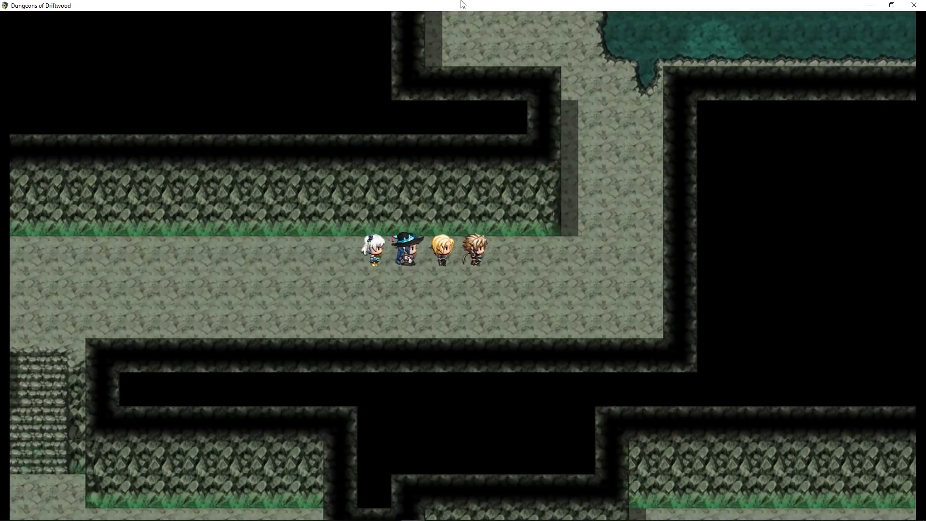
Call the custom menu from the upper corridor, cycle through its entries, and close the playtest.
{"action": "key", "text": "Escape"}
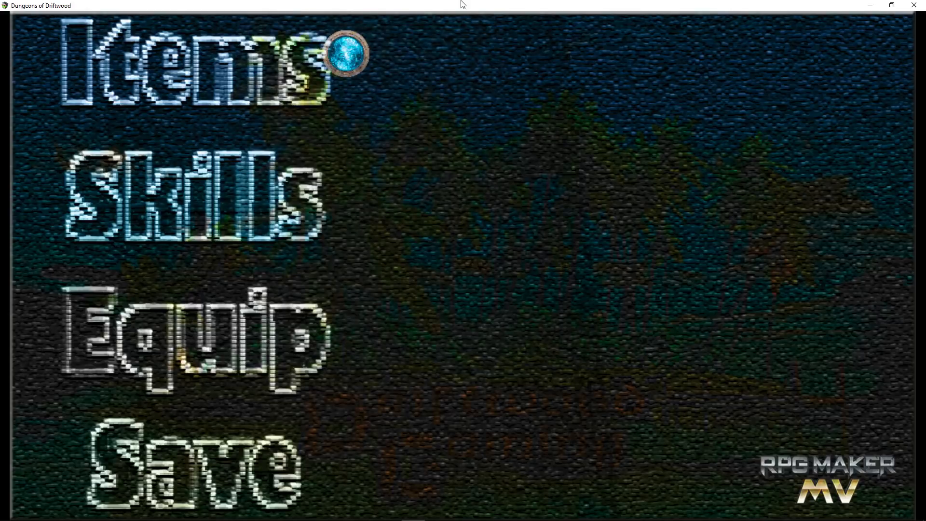
{"action": "key", "text": "Down"}
{"action": "key", "text": "Down"}
{"action": "key", "text": "Down"}
{"action": "key", "text": "Down"}
{"action": "key", "text": "Down"}
{"action": "key", "text": "Down"}
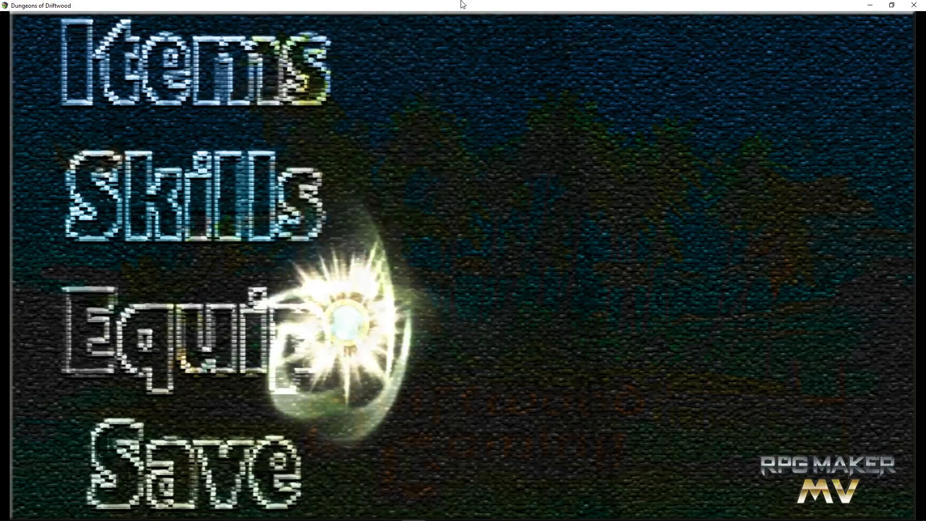
{"action": "key", "text": "Down"}
{"action": "key", "text": "Down"}
{"action": "key", "text": "Down"}
{"action": "key", "text": "Down"}
{"action": "key", "text": "Down"}
{"action": "key", "text": "Down"}
{"action": "key", "text": "alt+F4"}
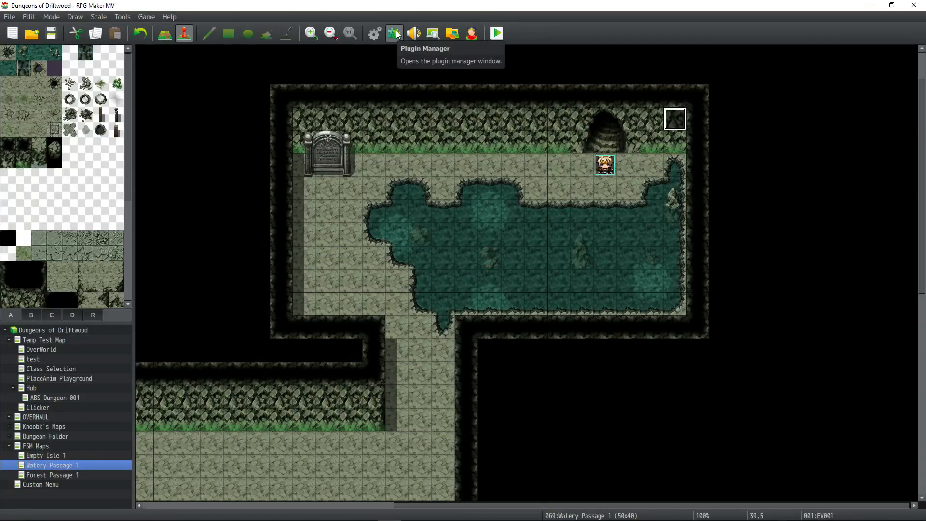
Open the Plugin Manager and locate YEP_ButtonCommonEvents in the plugin list.
{"action": "left_click", "coordinate": [395, 33]}
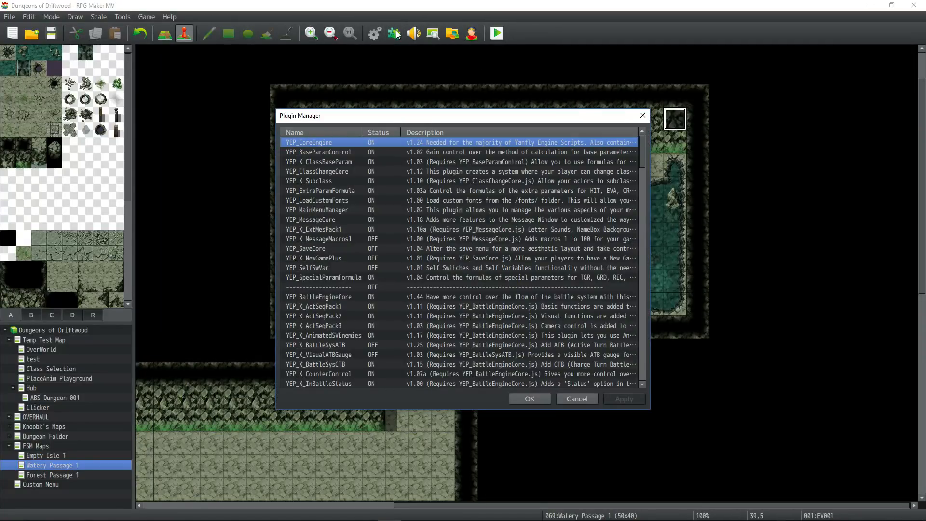
{"action": "left_click_drag", "start_coordinate": [643, 149], "coordinate": [643, 296]}
{"action": "left_click", "coordinate": [361, 170]}
{"action": "scroll", "coordinate": [361, 187], "scroll_direction": "up", "scroll_amount": 1}
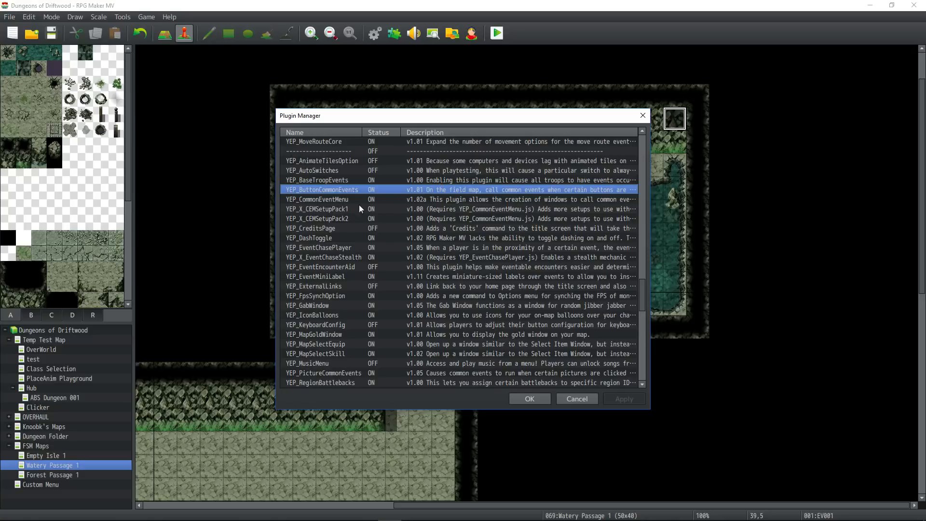
Review the help and parameters of the DG_PlaceAnimation plugin, and close the Plugin Manager.
{"action": "scroll", "coordinate": [337, 222], "scroll_direction": "down", "scroll_amount": 20}
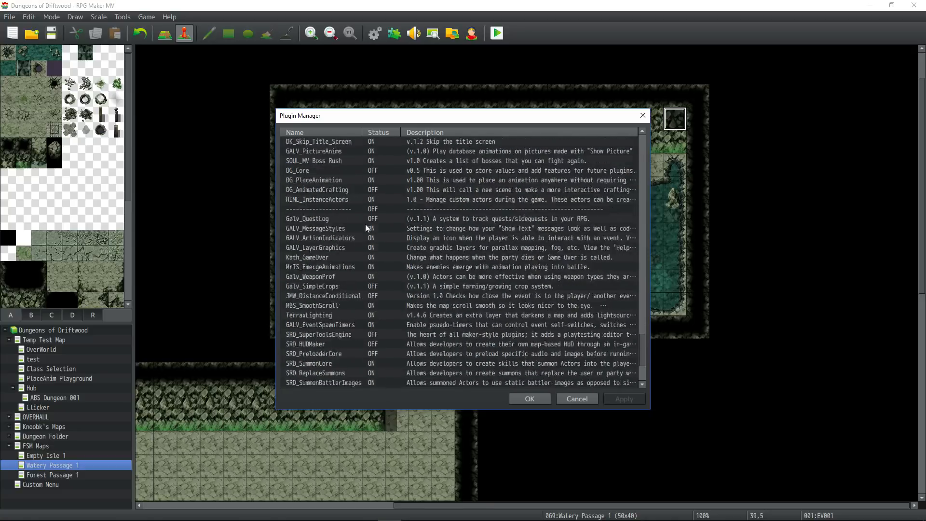
{"action": "double_click", "coordinate": [334, 196]}
{"action": "scroll", "coordinate": [338, 231], "scroll_direction": "down", "scroll_amount": 7}
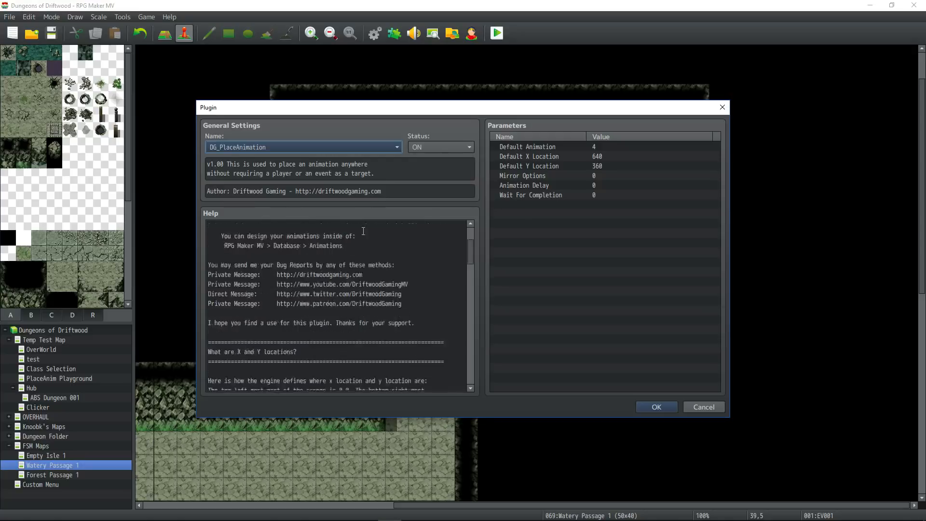
{"action": "scroll", "coordinate": [359, 237], "scroll_direction": "down", "scroll_amount": 4}
{"action": "scroll", "coordinate": [359, 237], "scroll_direction": "up", "scroll_amount": 12}
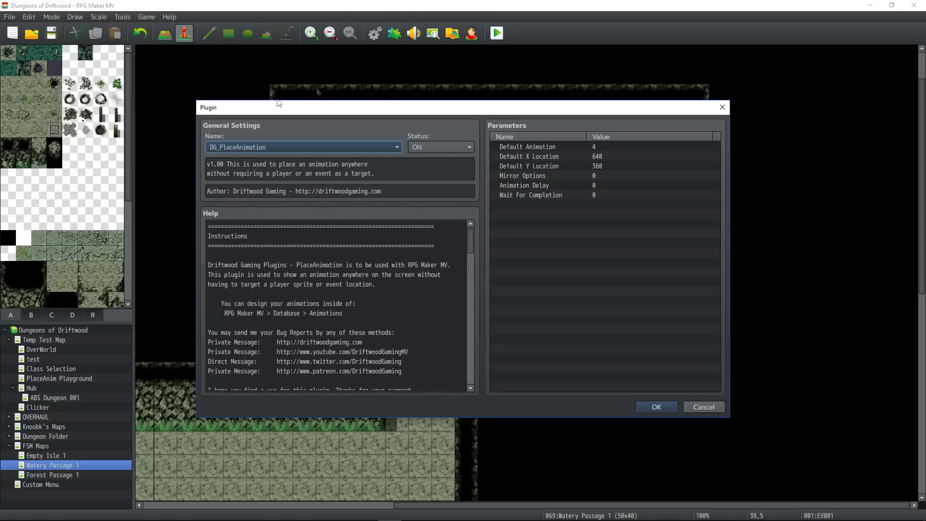
{"action": "left_click", "coordinate": [703, 406]}
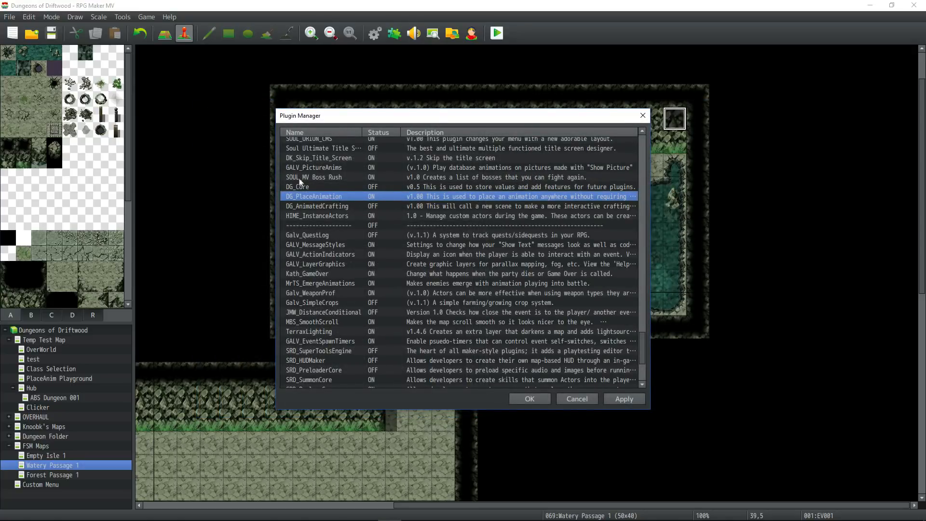
{"action": "left_click", "coordinate": [529, 399]}
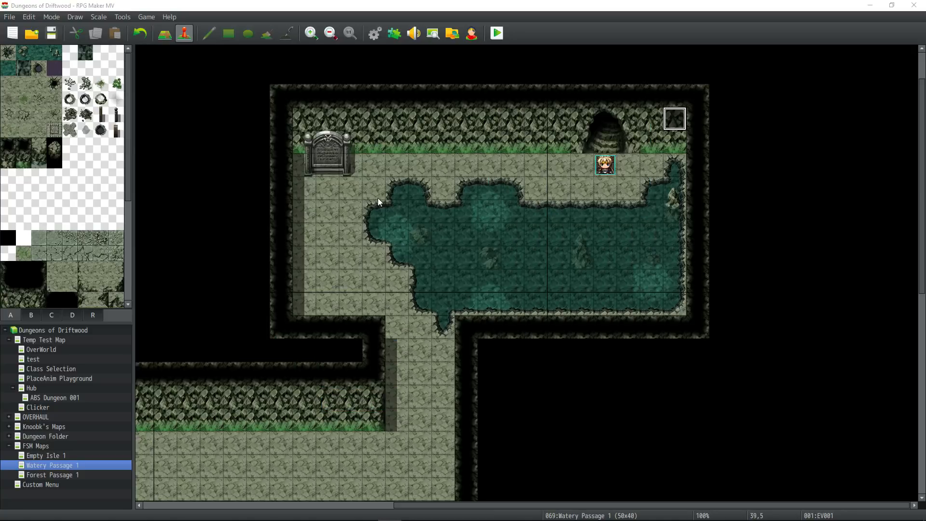
Open the Transfer2Menu common event in the Database and review its conditional branch and the MenuControllerStart switch it checks.
{"action": "key", "text": "F9"}
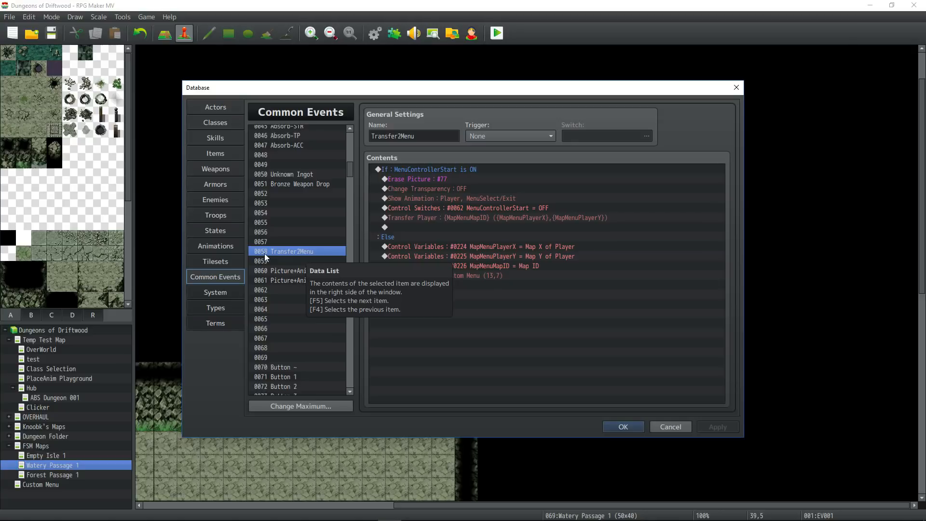
{"action": "left_click", "coordinate": [436, 139]}
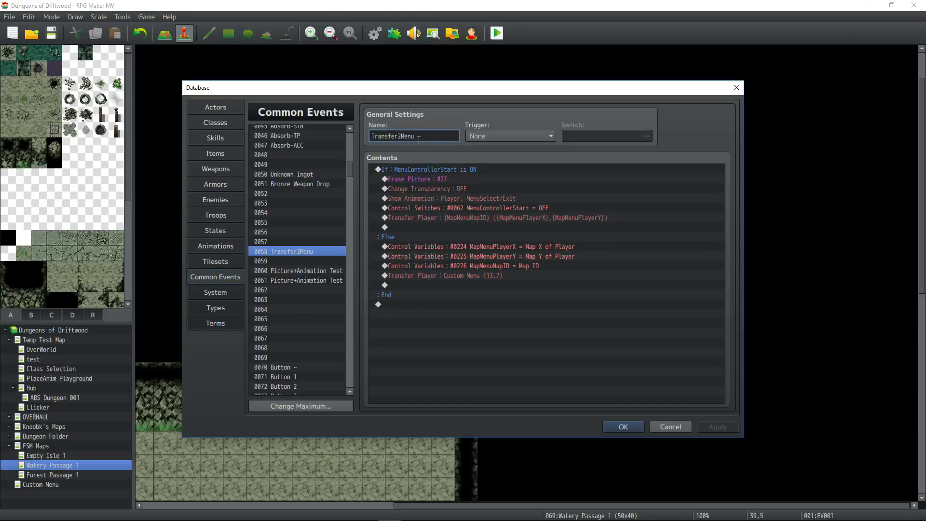
{"action": "left_click", "coordinate": [421, 207]}
{"action": "double_click", "coordinate": [404, 170]}
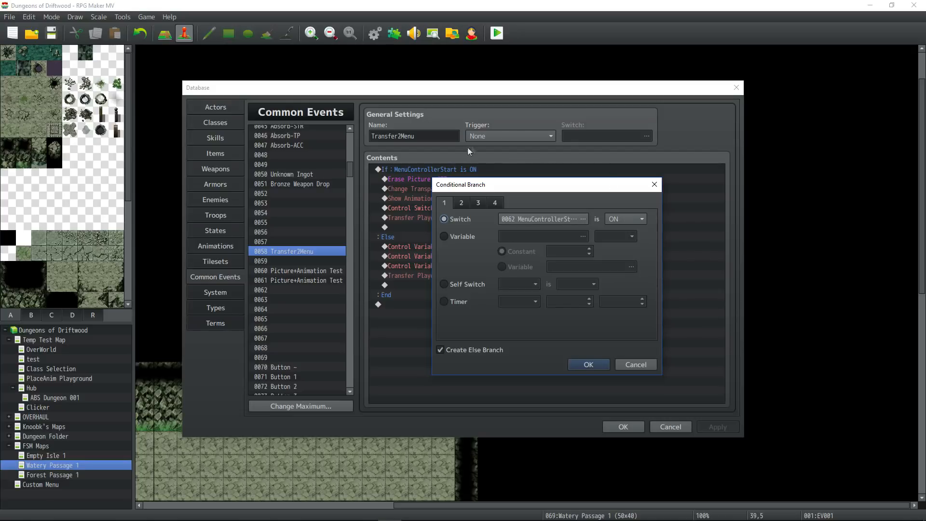
{"action": "left_click", "coordinate": [585, 216]}
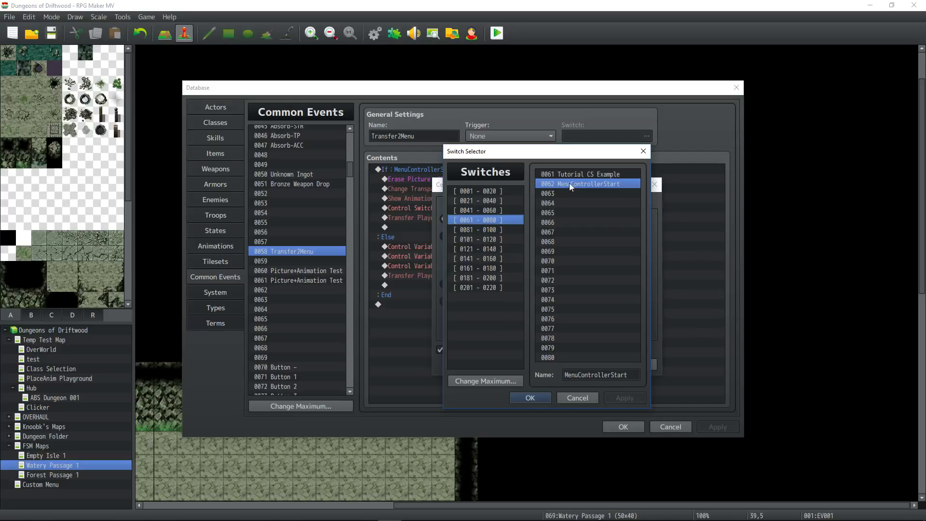
{"action": "left_click", "coordinate": [528, 398]}
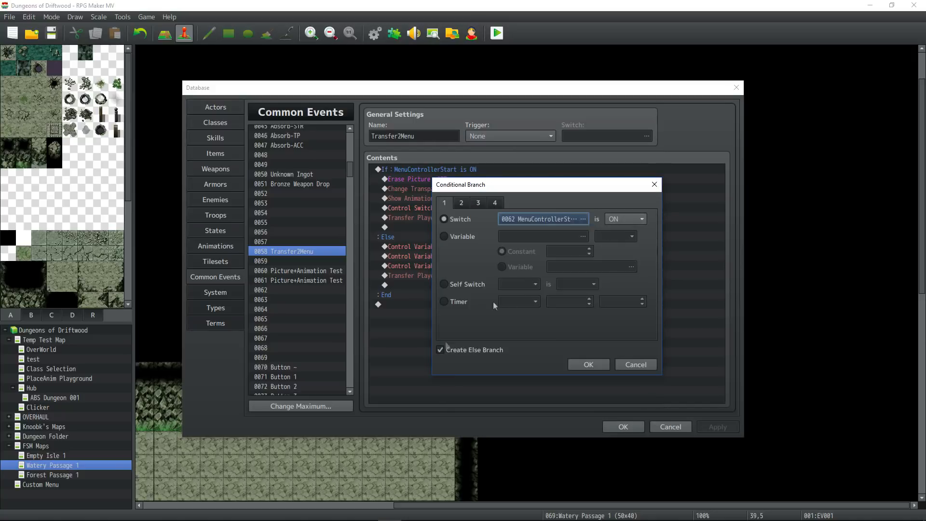
{"action": "left_click", "coordinate": [585, 369]}
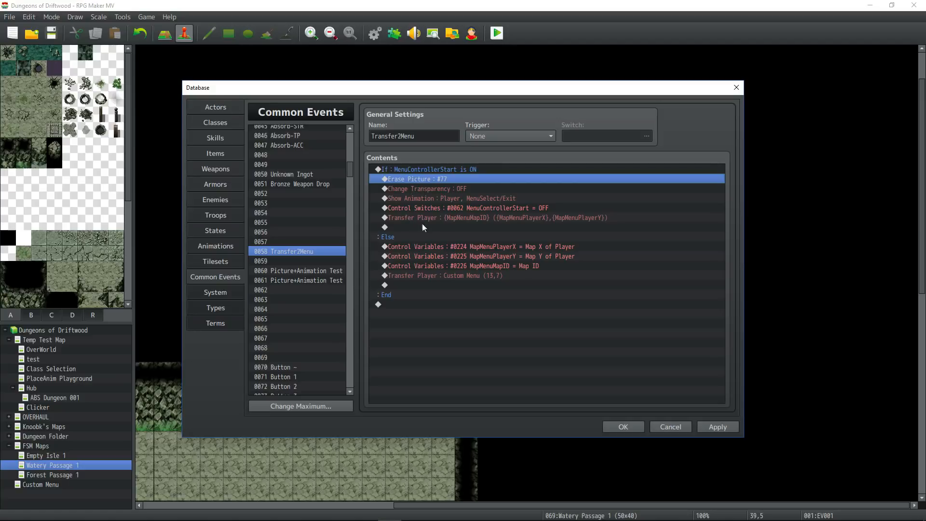
Check the Erase Picture command's picture number and insert the comment "Select Cursor Image Number" above it.
{"action": "right_click", "coordinate": [442, 175]}
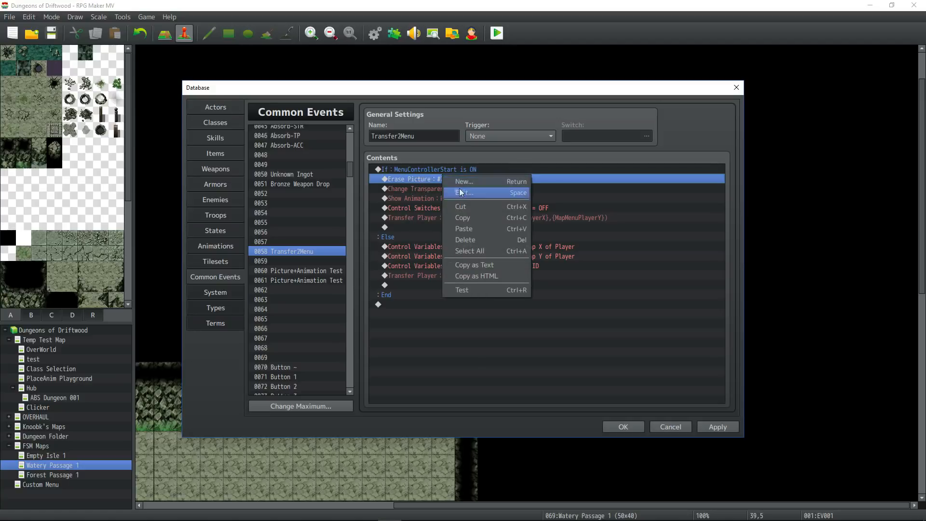
{"action": "left_click", "coordinate": [454, 186]}
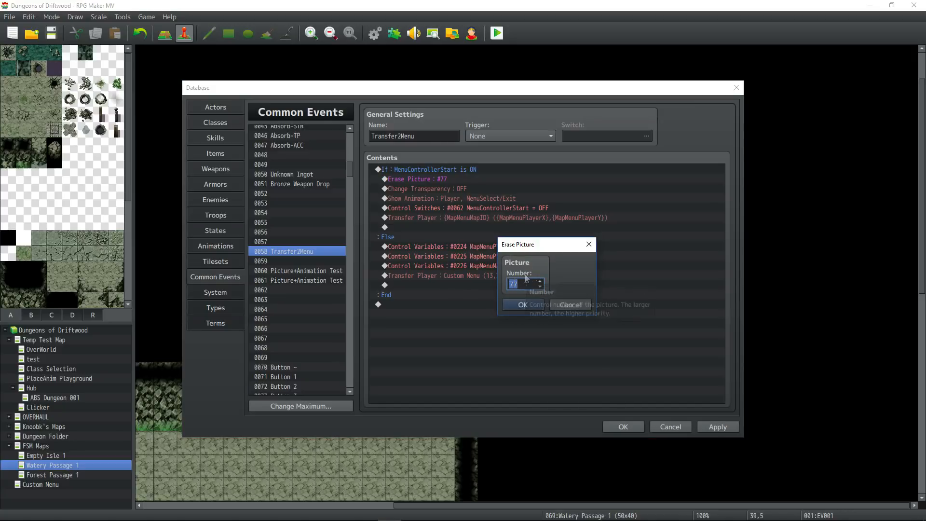
{"action": "left_click", "coordinate": [532, 306]}
{"action": "right_click", "coordinate": [441, 179]}
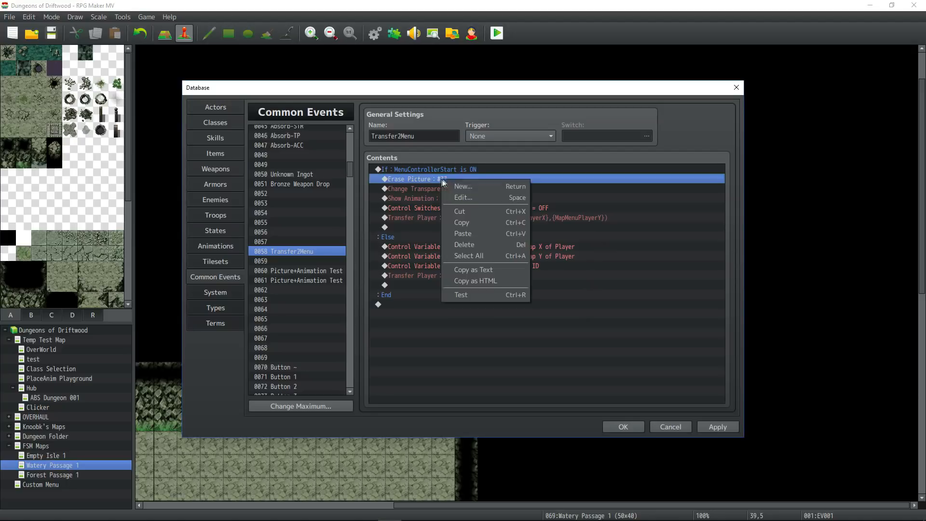
{"action": "key", "text": "ctrl+v"}
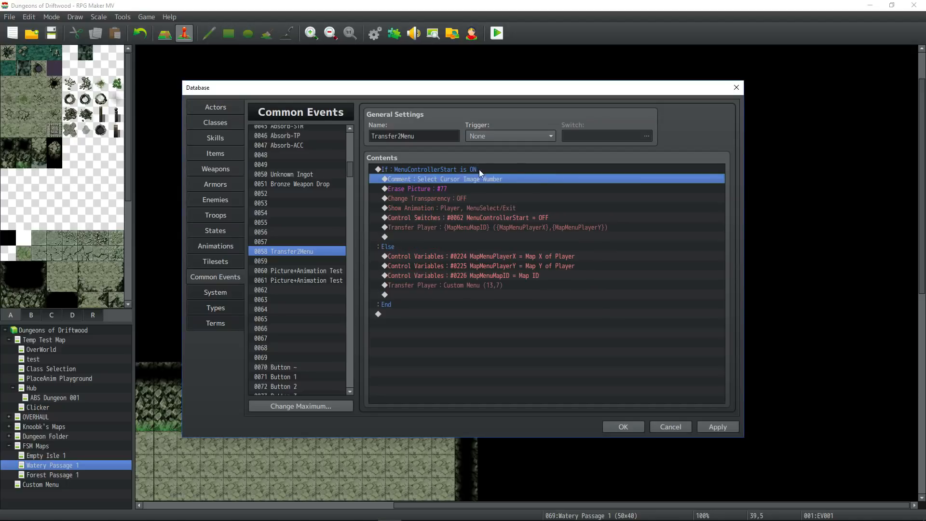
{"action": "left_click", "coordinate": [479, 170]}
{"action": "left_click", "coordinate": [474, 178]}
{"action": "left_click", "coordinate": [468, 207]}
{"action": "left_click", "coordinate": [462, 173]}
{"action": "left_click", "coordinate": [461, 195]}
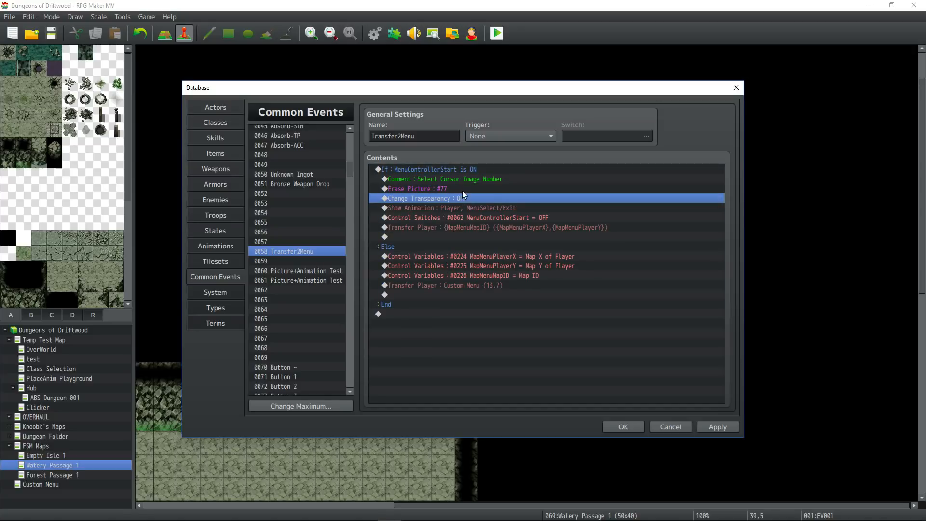
Review the settings of the Erase Picture and Change Transparency commands in the Transfer2Menu event.
{"action": "left_click", "coordinate": [462, 190]}
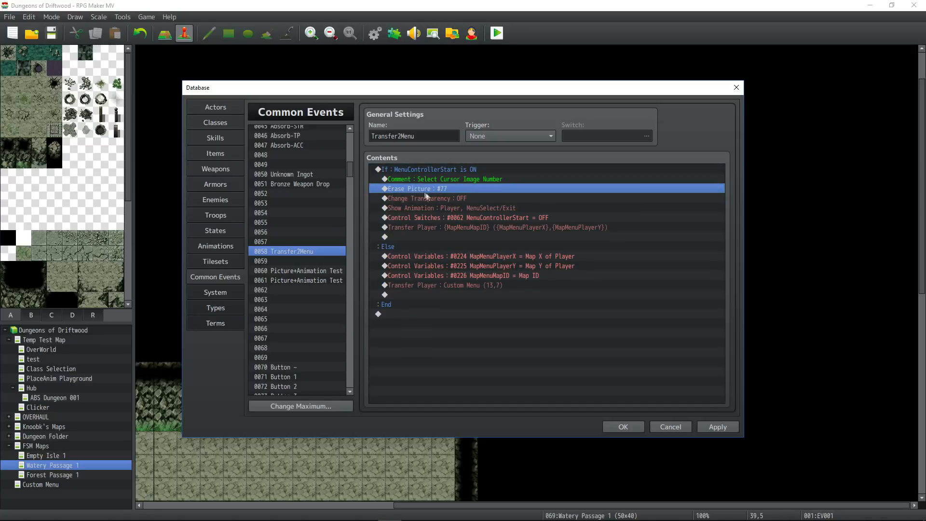
{"action": "right_click", "coordinate": [443, 190]}
{"action": "left_click", "coordinate": [449, 205]}
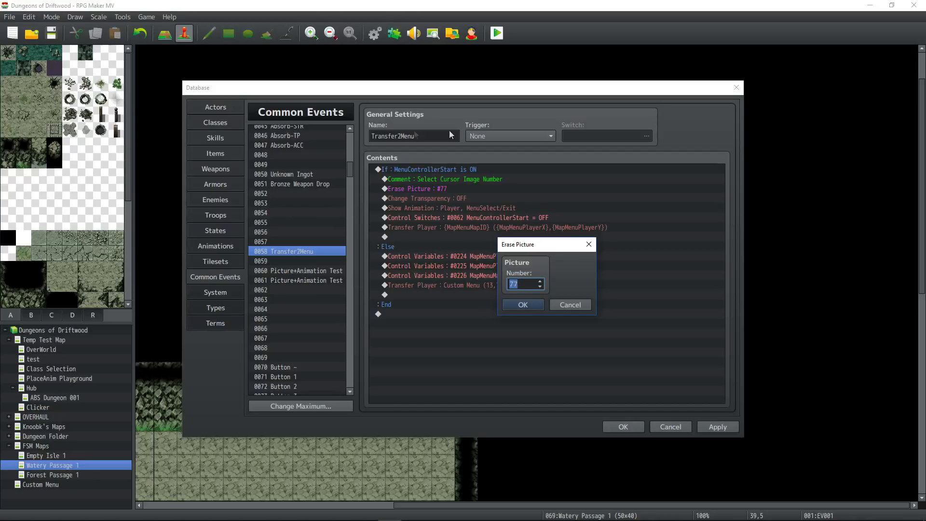
{"action": "left_click", "coordinate": [523, 302]}
{"action": "left_click", "coordinate": [447, 201]}
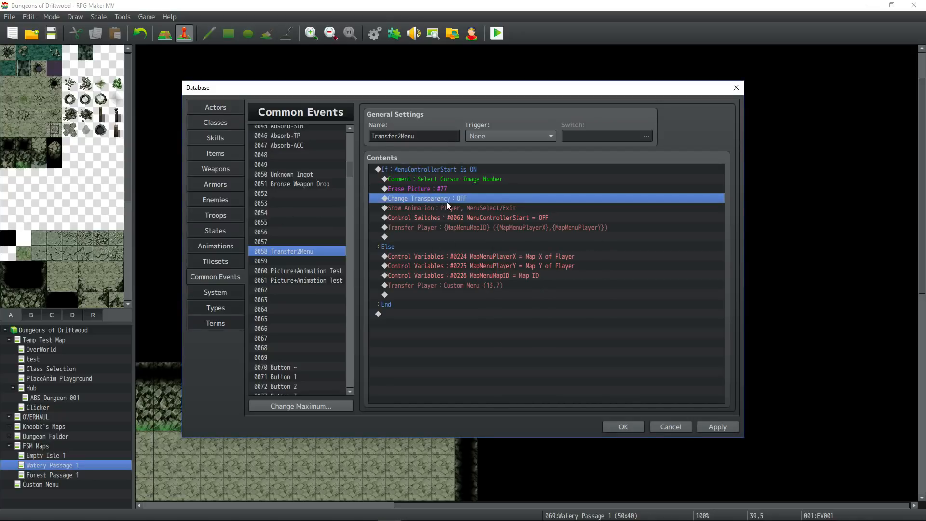
{"action": "right_click", "coordinate": [447, 201]}
{"action": "left_click", "coordinate": [482, 225]}
{"action": "key", "text": "Return"}
{"action": "left_click", "coordinate": [452, 189]}
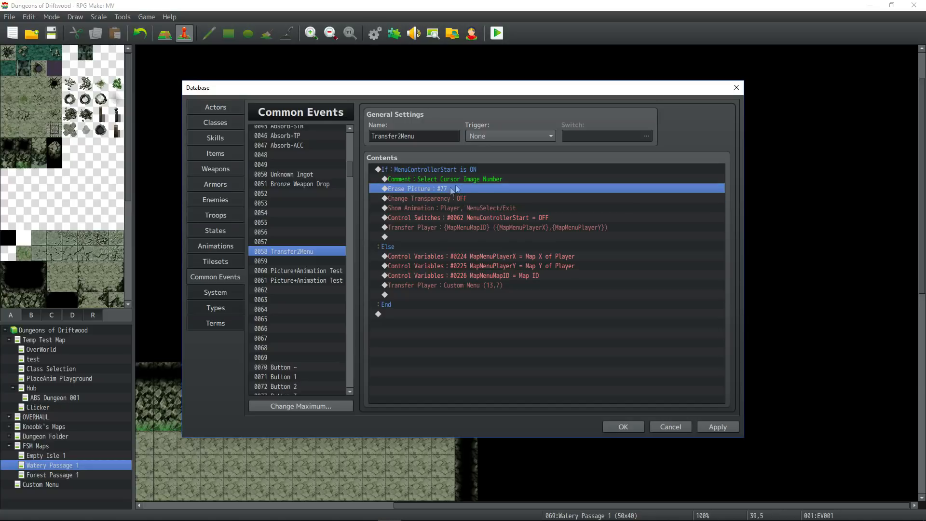
Review the Show Animation command and the Control Switches command for MenuControllerStart.
{"action": "left_click", "coordinate": [461, 211]}
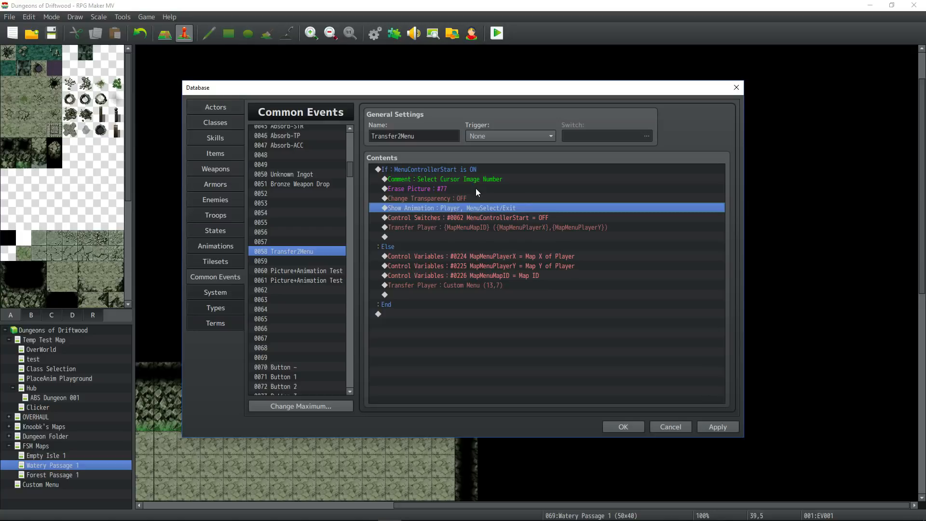
{"action": "left_click", "coordinate": [469, 218]}
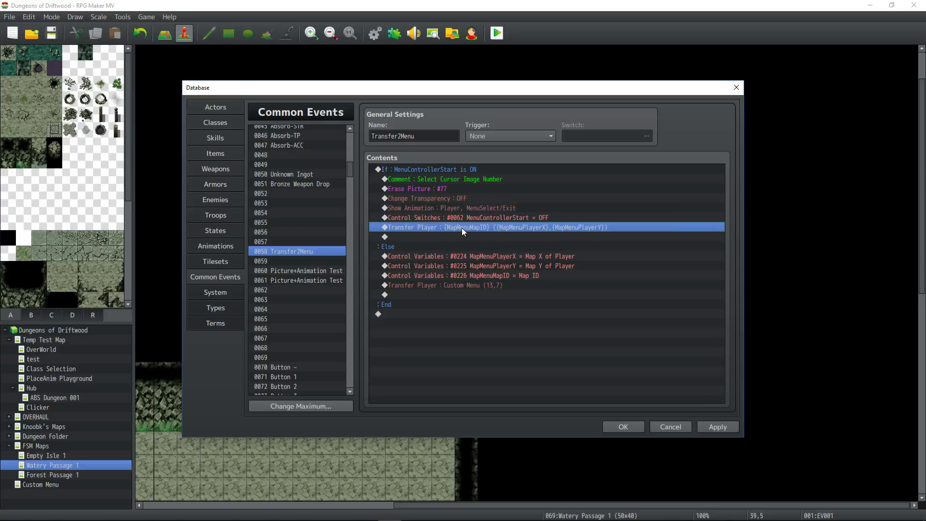
{"action": "double_click", "coordinate": [434, 220]}
{"action": "left_click", "coordinate": [549, 326]}
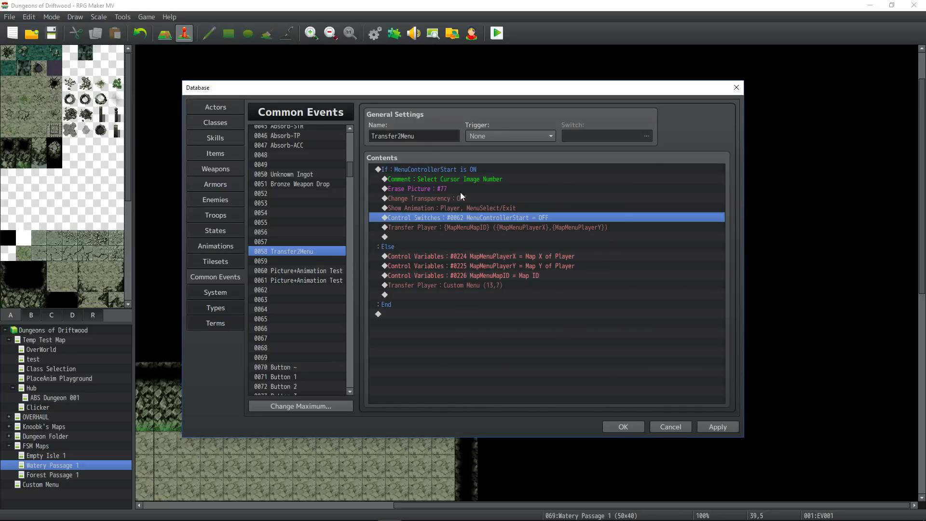
Recheck the switch condition of the MenuControllerStart conditional branch and go over the commands inside it.
{"action": "left_click", "coordinate": [444, 170]}
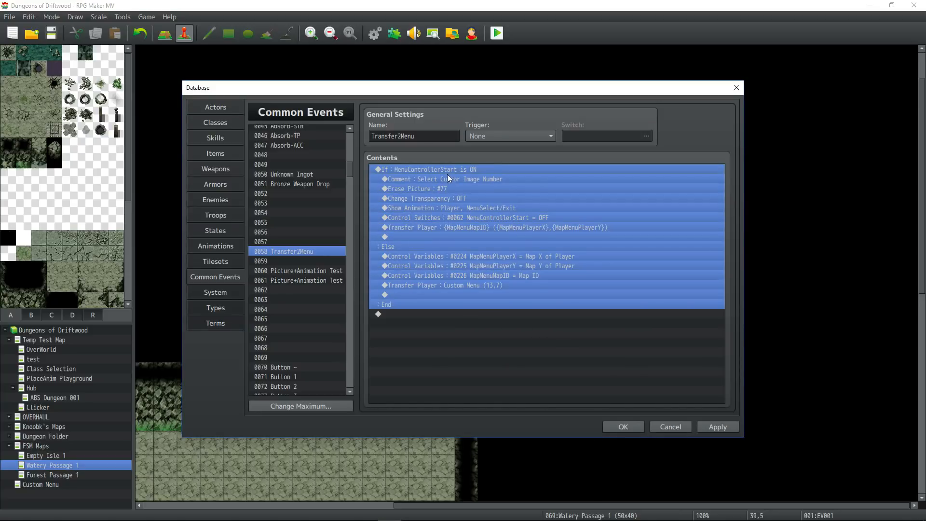
{"action": "right_click", "coordinate": [447, 175]}
{"action": "left_click", "coordinate": [465, 191]}
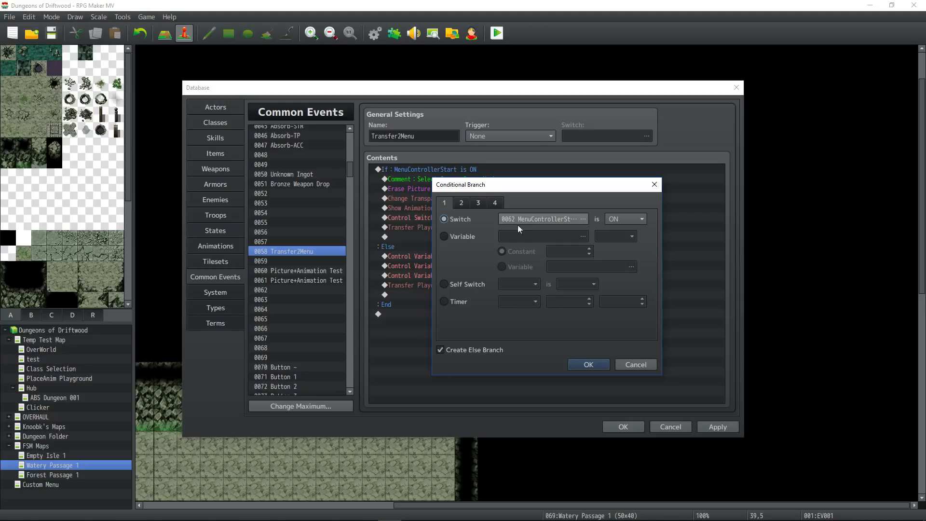
{"action": "left_click", "coordinate": [580, 362]}
{"action": "left_click", "coordinate": [445, 197]}
{"action": "left_click", "coordinate": [454, 227]}
{"action": "left_click", "coordinate": [458, 218]}
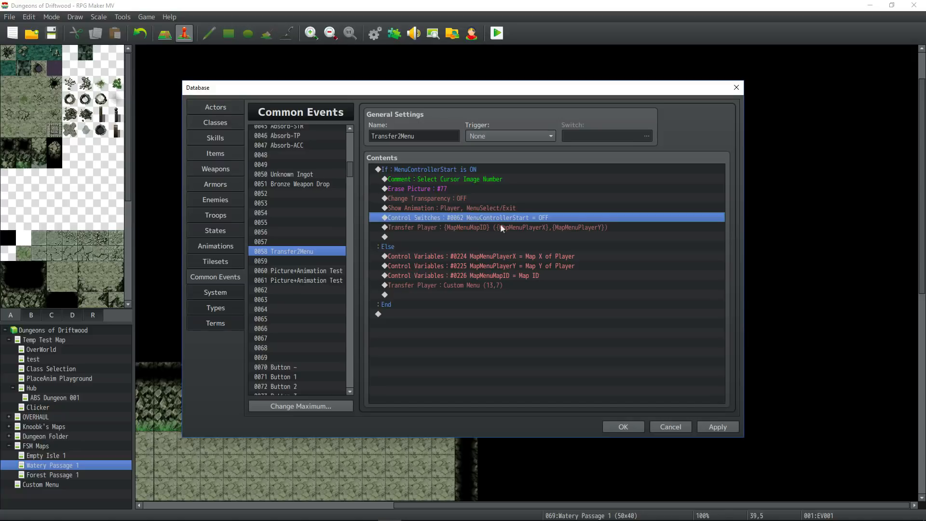
Examine the Transfer Player command that uses variables, including its map ID, X and Y variables, direction and fade.
{"action": "left_click", "coordinate": [445, 229], "text": "shift"}
{"action": "left_click", "coordinate": [444, 229]}
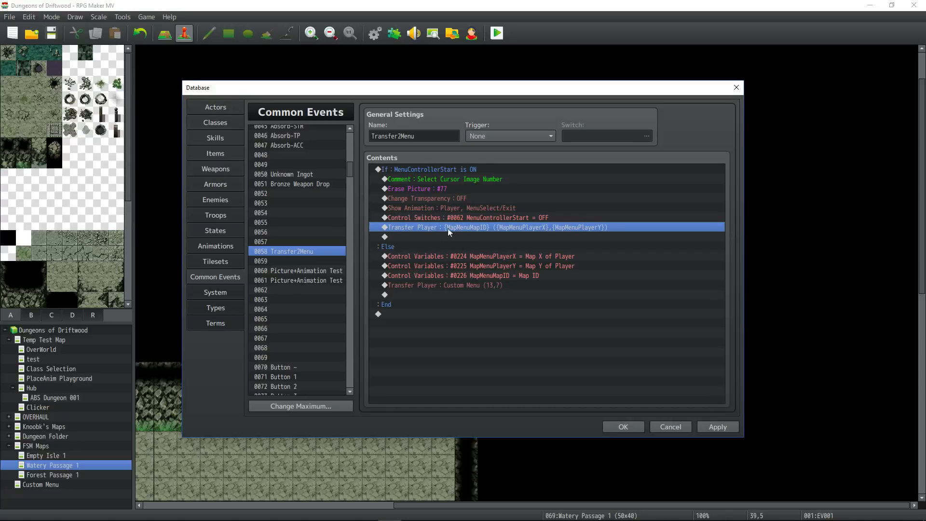
{"action": "right_click", "coordinate": [456, 228]}
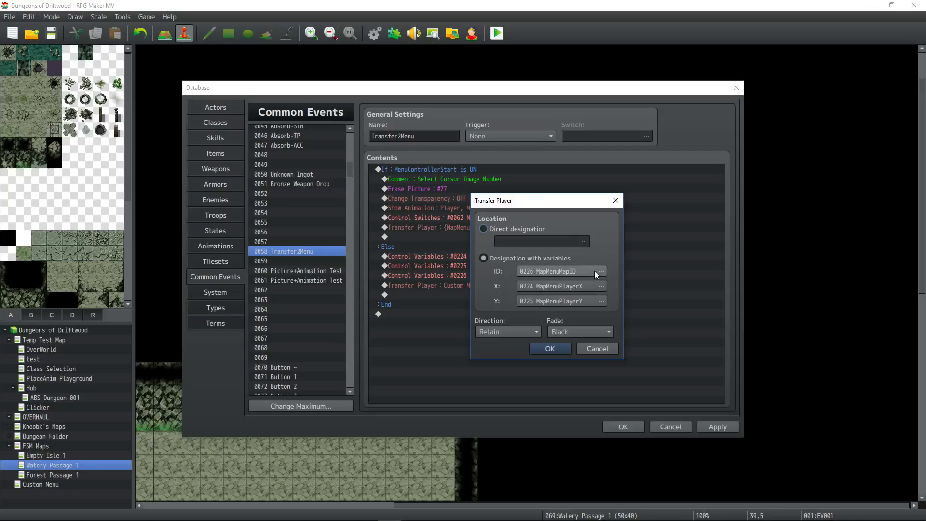
{"action": "left_click", "coordinate": [601, 301]}
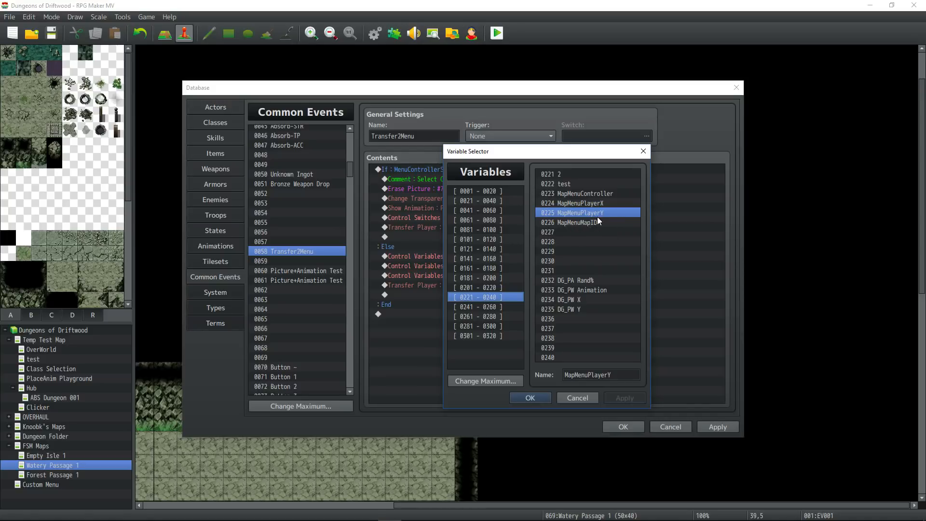
{"action": "left_click", "coordinate": [530, 397]}
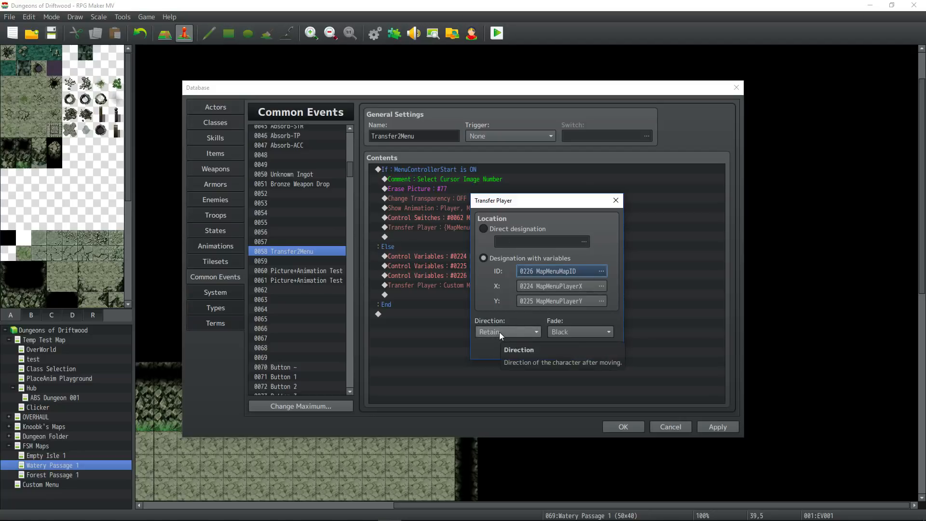
{"action": "left_click", "coordinate": [570, 332]}
{"action": "left_click", "coordinate": [572, 331]}
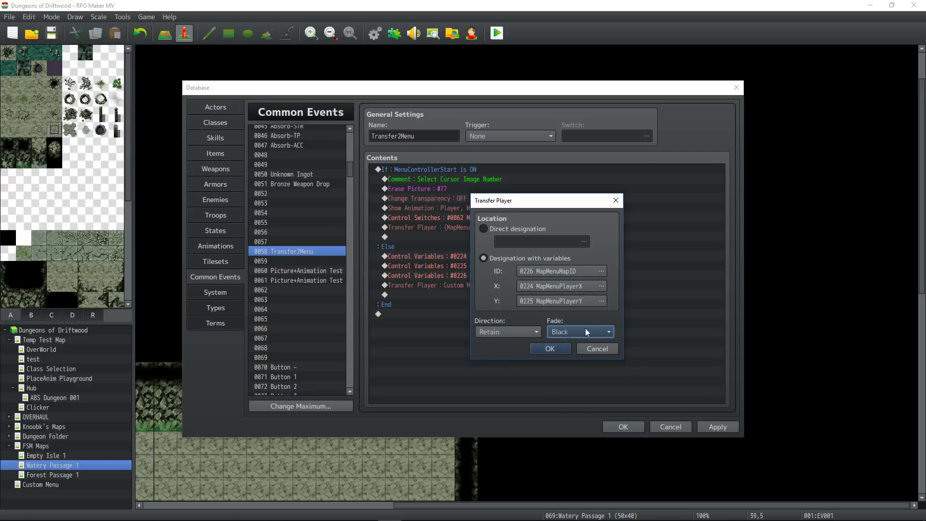
{"action": "left_click", "coordinate": [542, 351]}
Examine the MapMenuPlayerX variable command in the Else branch and the game data it reads.
{"action": "left_click", "coordinate": [557, 255]}
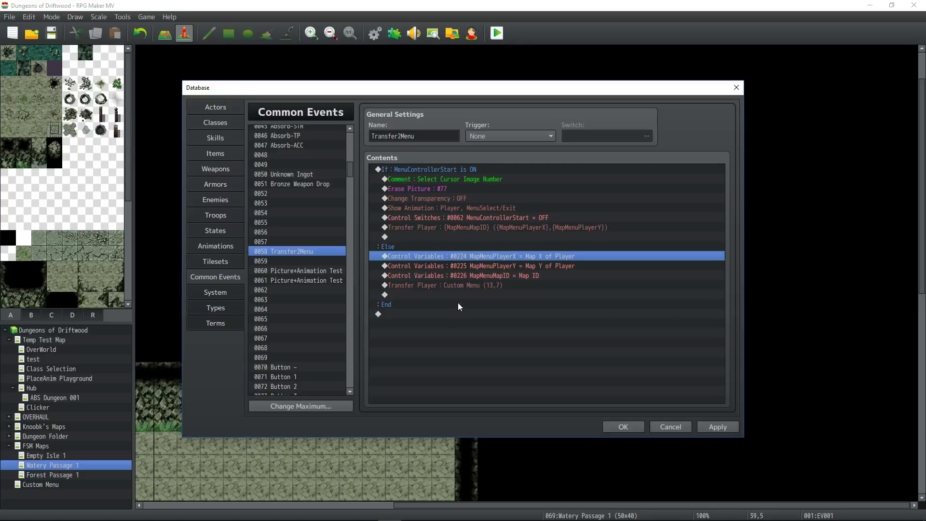
{"action": "double_click", "coordinate": [461, 255]}
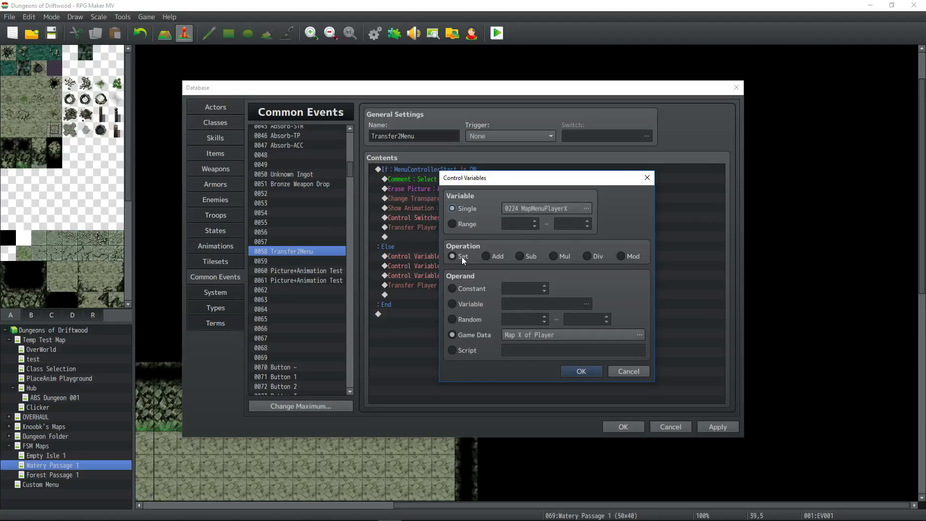
{"action": "left_click", "coordinate": [571, 338]}
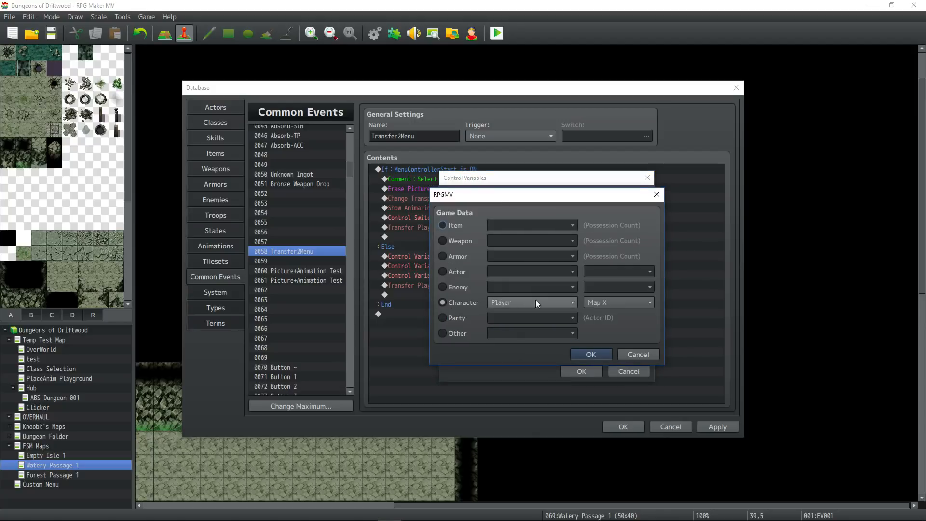
{"action": "left_click", "coordinate": [603, 354]}
{"action": "left_click", "coordinate": [575, 372]}
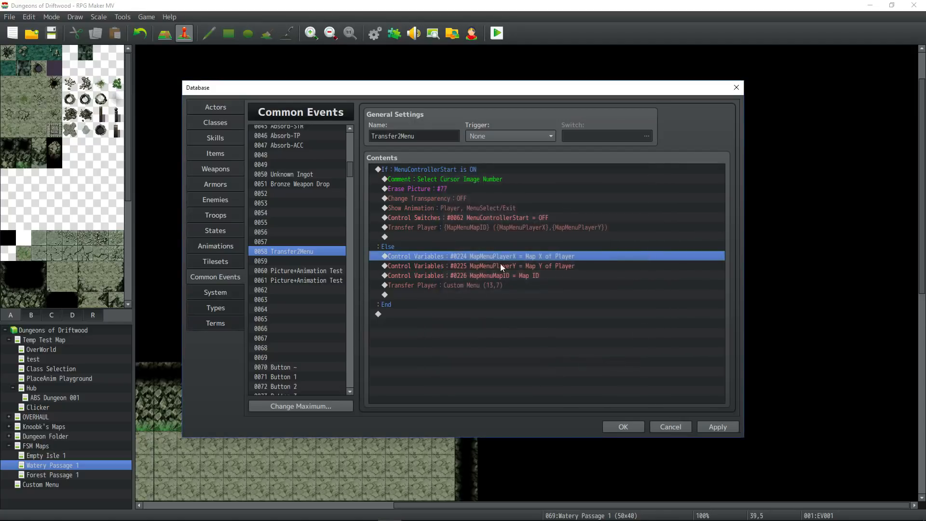
Examine the MapMenuPlayerY variable command and the game data it reads.
{"action": "right_click", "coordinate": [502, 268]}
{"action": "left_click", "coordinate": [519, 288]}
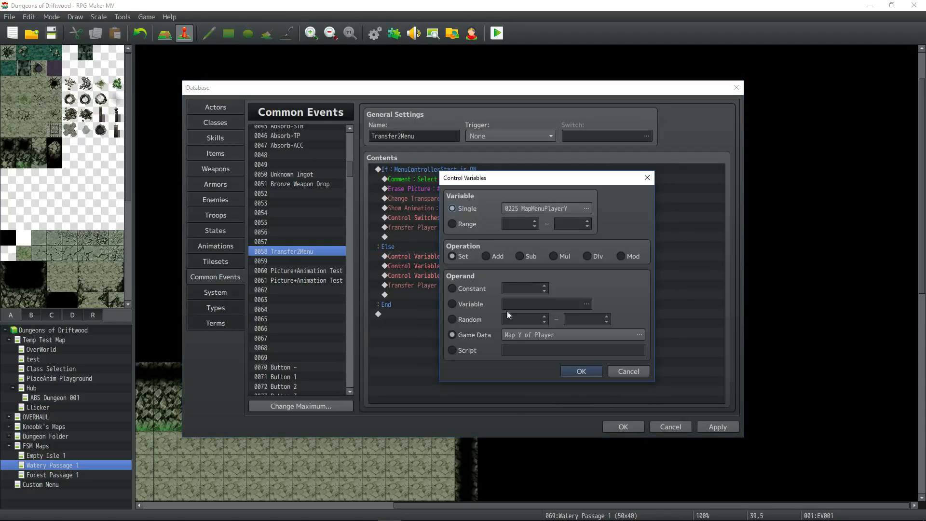
{"action": "left_click", "coordinate": [639, 335]}
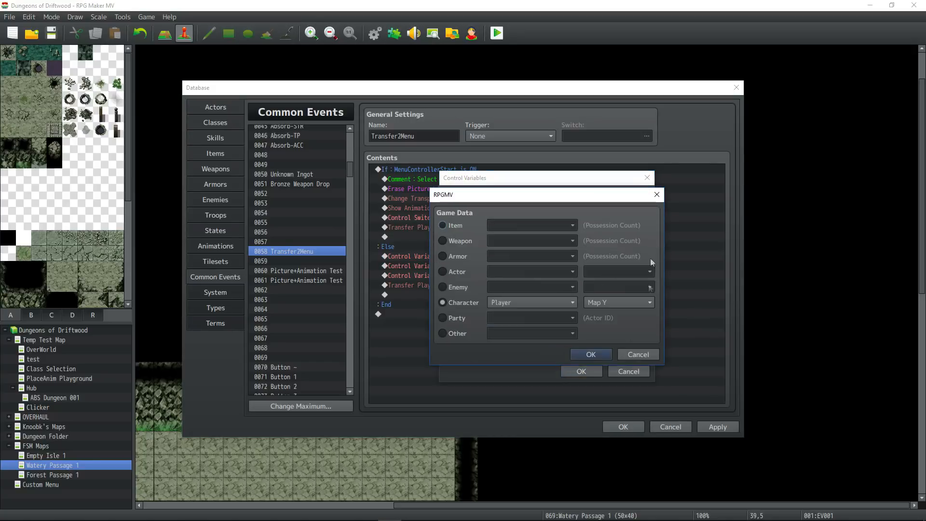
{"action": "left_click", "coordinate": [641, 355]}
{"action": "left_click", "coordinate": [581, 371]}
Examine the MapMenuMapID variable command in the Else branch and the game data it reads.
{"action": "left_click", "coordinate": [508, 275]}
{"action": "right_click", "coordinate": [501, 271]}
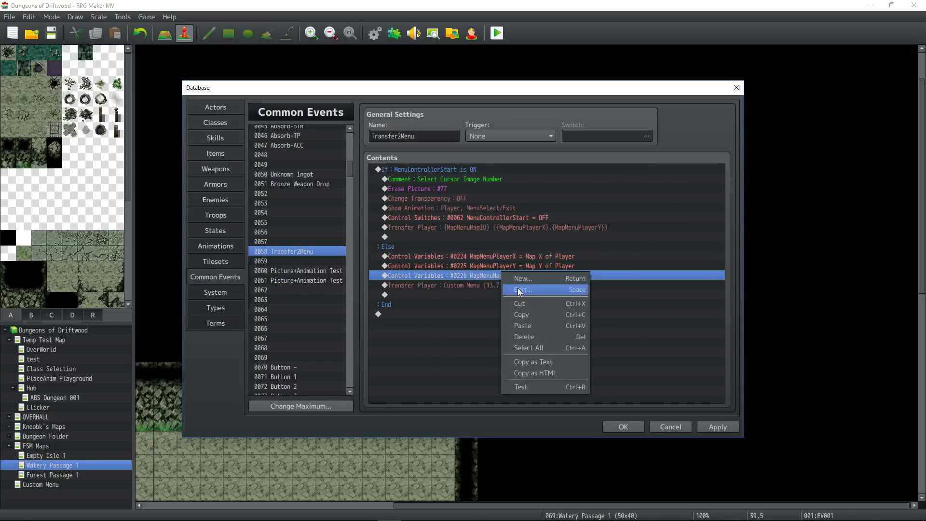
{"action": "left_click", "coordinate": [516, 290]}
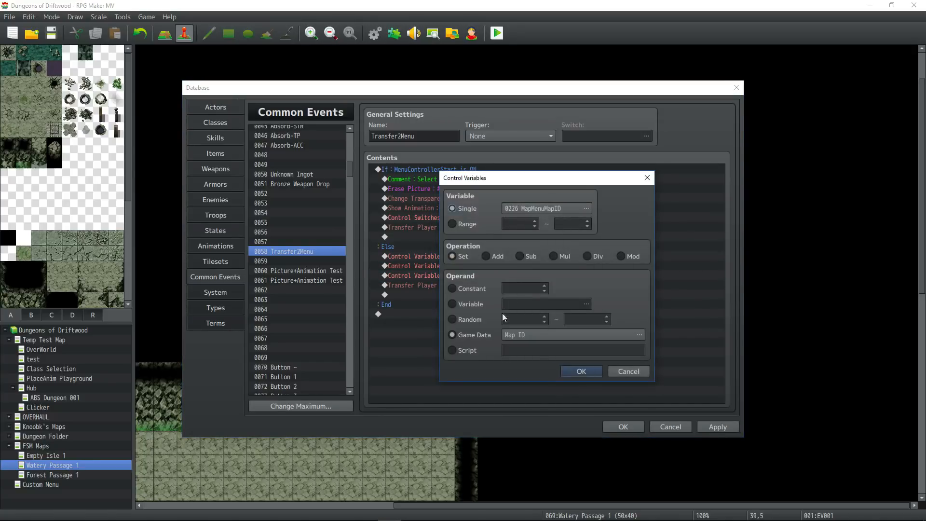
{"action": "left_click", "coordinate": [558, 334]}
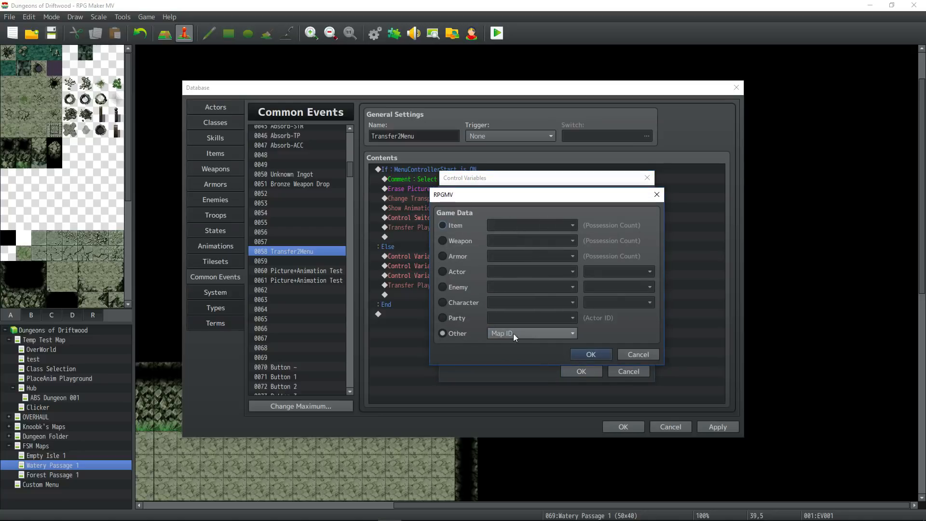
{"action": "left_click", "coordinate": [591, 355]}
{"action": "left_click", "coordinate": [582, 371]}
Go over the Transfer Player command to the Custom Menu map in the Else branch and close the database.
{"action": "left_click", "coordinate": [492, 286]}
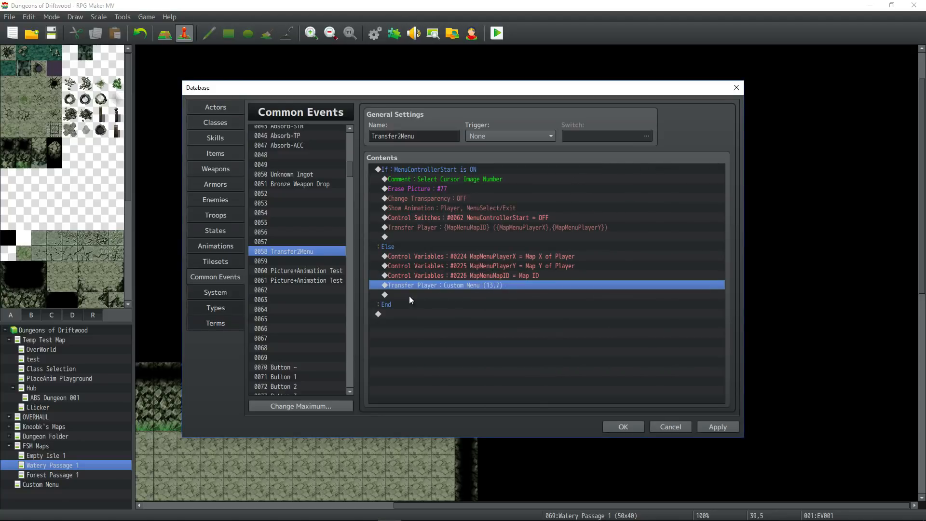
{"action": "right_click", "coordinate": [457, 287]}
{"action": "left_click", "coordinate": [438, 295]}
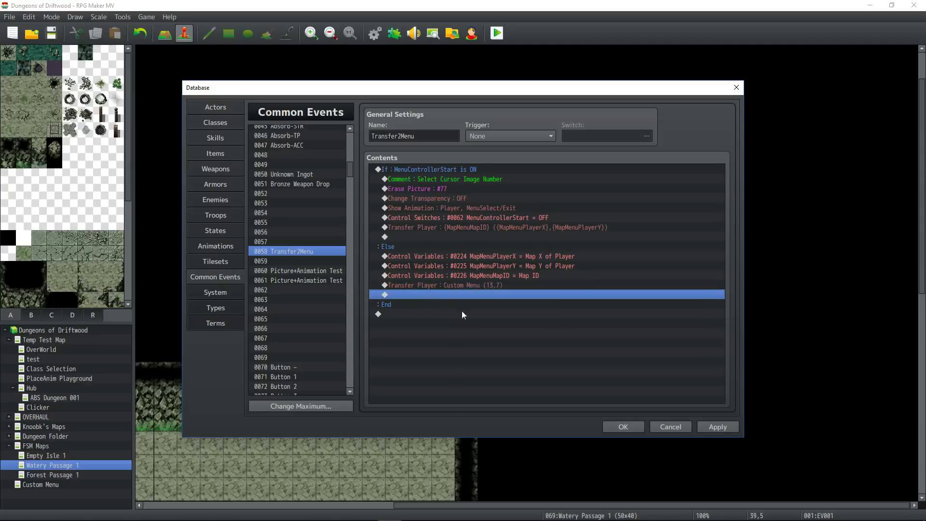
{"action": "left_click", "coordinate": [628, 424]}
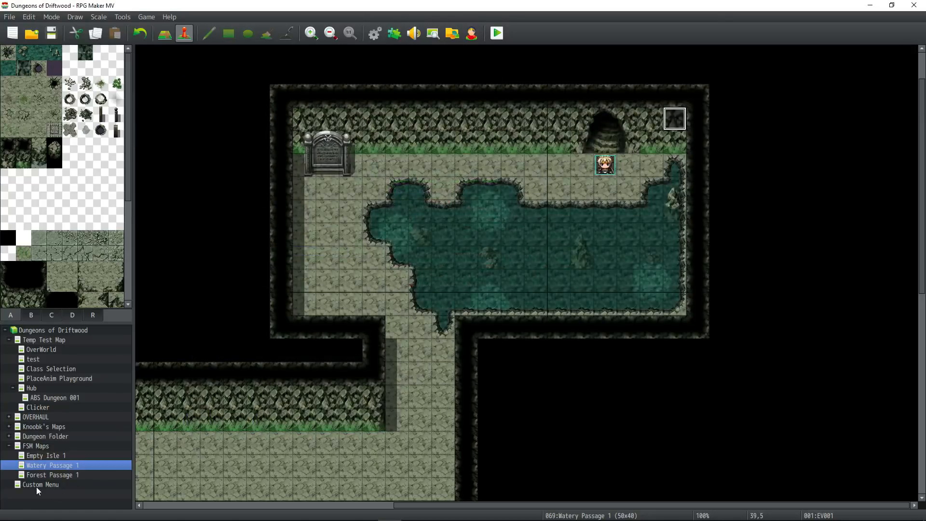
Open the Custom Menu map and examine its properties, including the display name, width and height.
{"action": "left_click", "coordinate": [51, 485]}
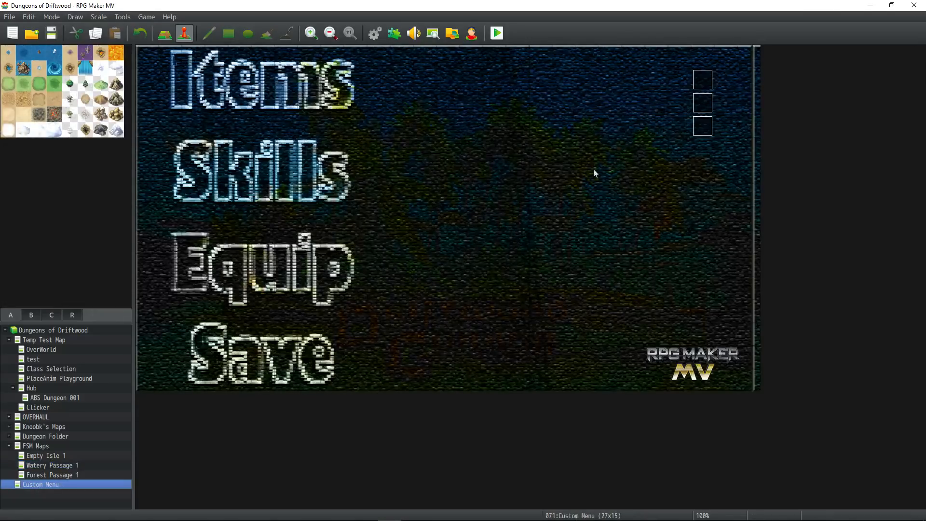
{"action": "right_click", "coordinate": [54, 486]}
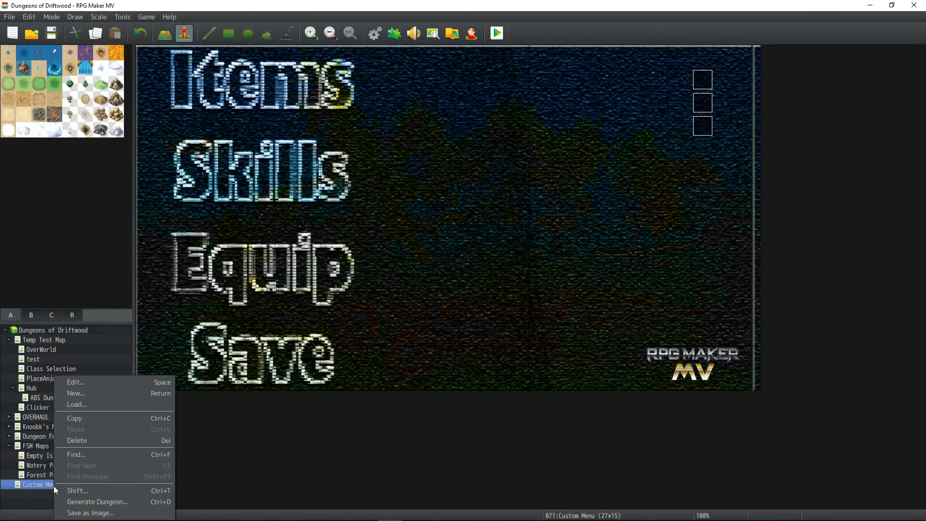
{"action": "left_click", "coordinate": [106, 381]}
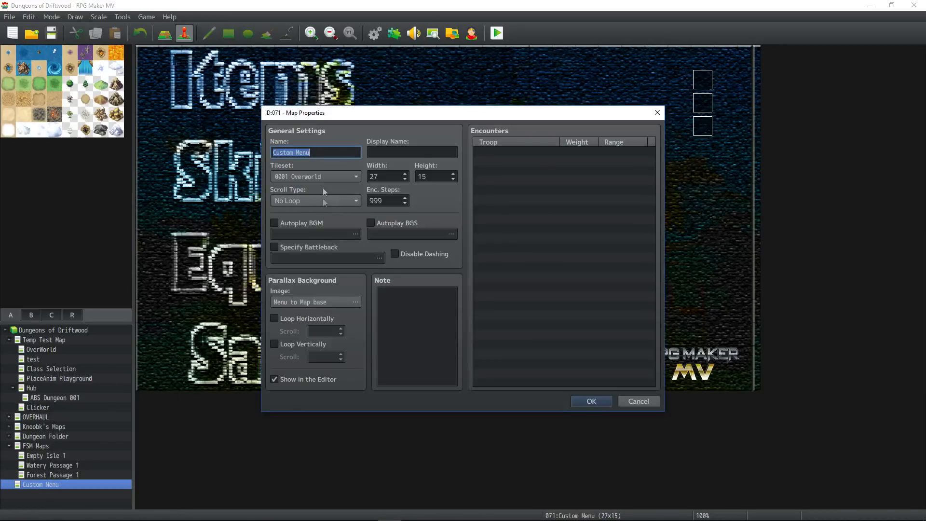
{"action": "left_click", "coordinate": [424, 150]}
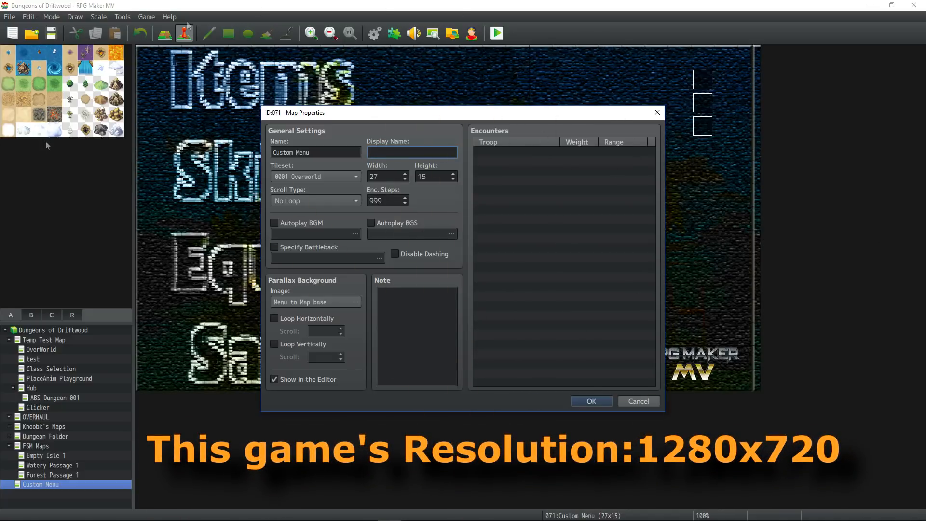
{"action": "left_click", "coordinate": [387, 177]}
{"action": "key", "text": "Tab"}
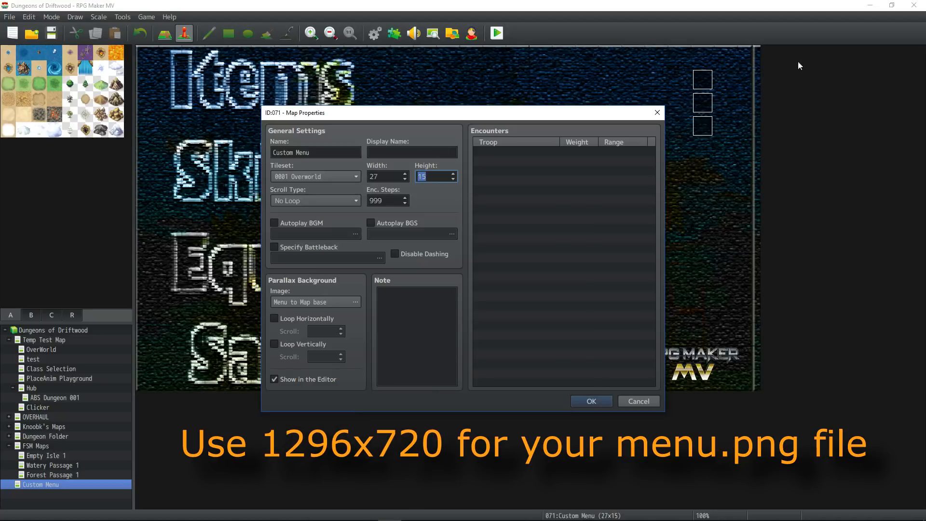
{"action": "key", "text": "shift+Tab"}
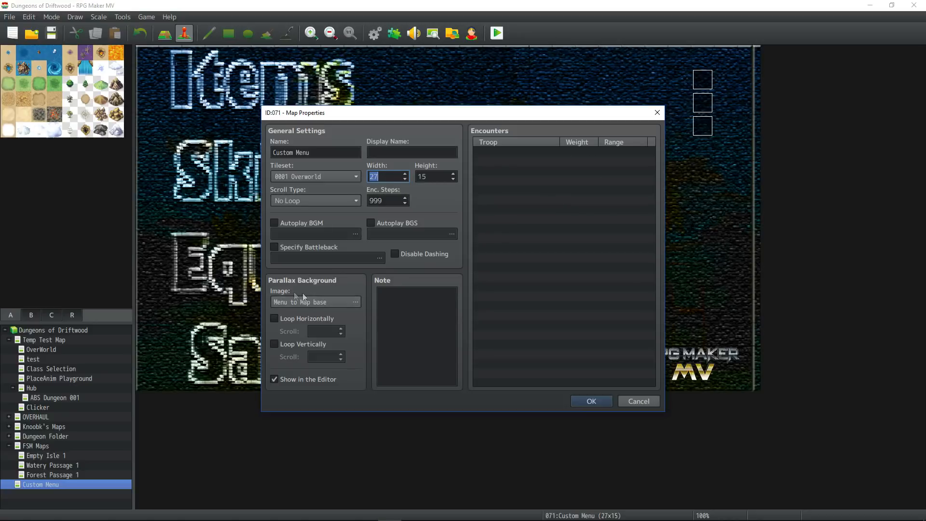
Preview the Custom Menu map's parallax background image across its full width and close the map properties.
{"action": "left_click", "coordinate": [357, 302]}
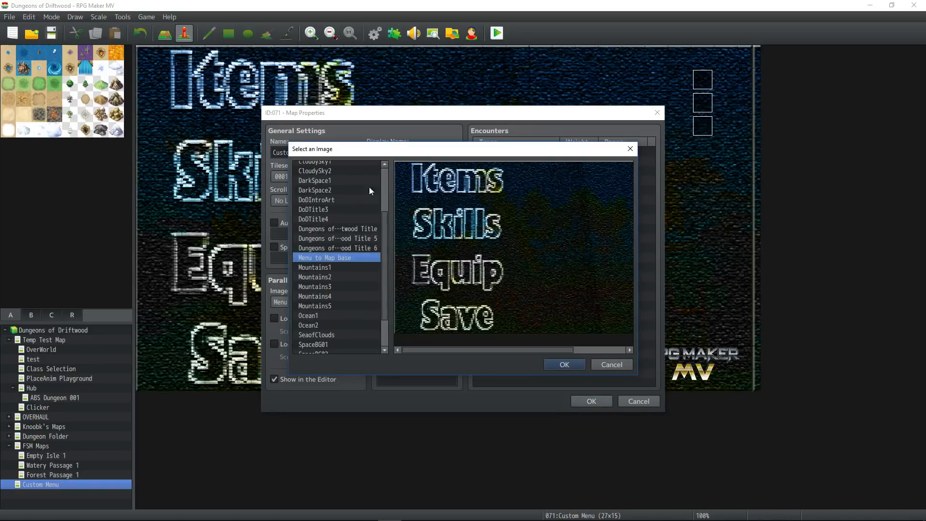
{"action": "left_click_drag", "start_coordinate": [477, 349], "coordinate": [497, 352]}
{"action": "left_click_drag", "start_coordinate": [513, 350], "coordinate": [451, 354]}
{"action": "left_click", "coordinate": [563, 366]}
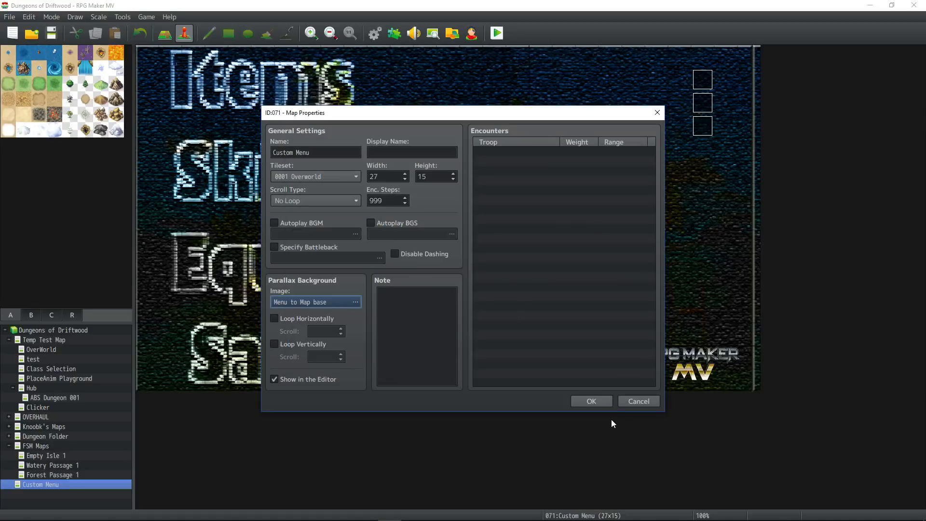
{"action": "left_click", "coordinate": [586, 402]}
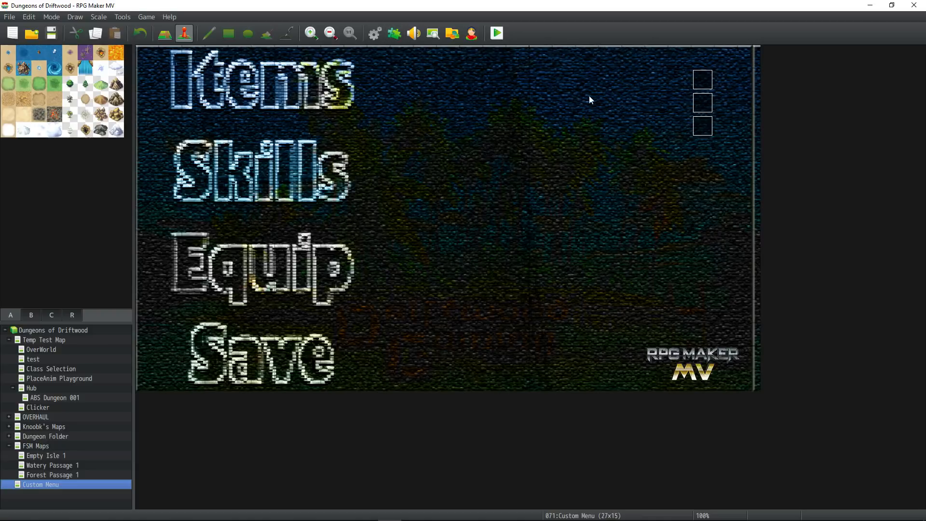
Open the Controller_Start event on the Custom Menu map and look at its name and final Erase Event command.
{"action": "double_click", "coordinate": [702, 79]}
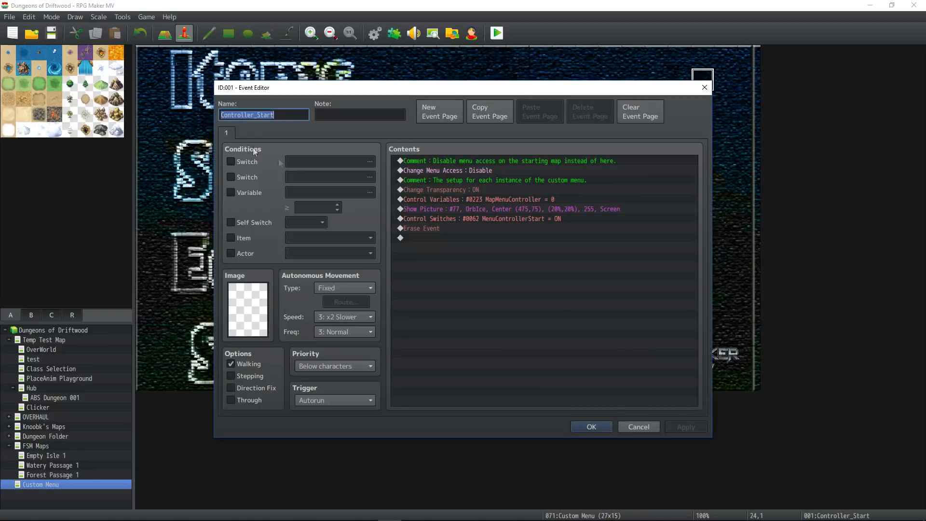
{"action": "left_click", "coordinate": [273, 115]}
{"action": "left_click", "coordinate": [437, 228]}
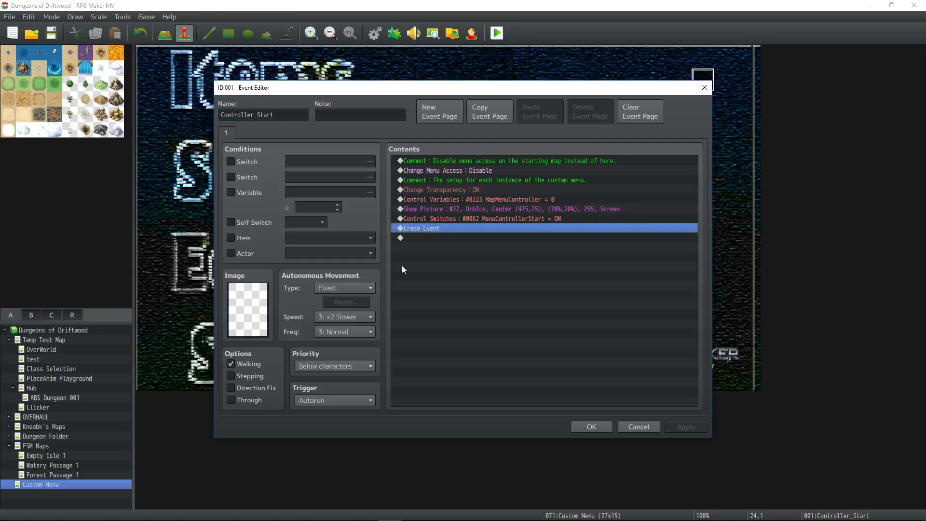
Go over Controller_Start's two comments and its Change Menu Access and Change Transparency commands.
{"action": "left_click", "coordinate": [463, 161]}
{"action": "left_click", "coordinate": [468, 170]}
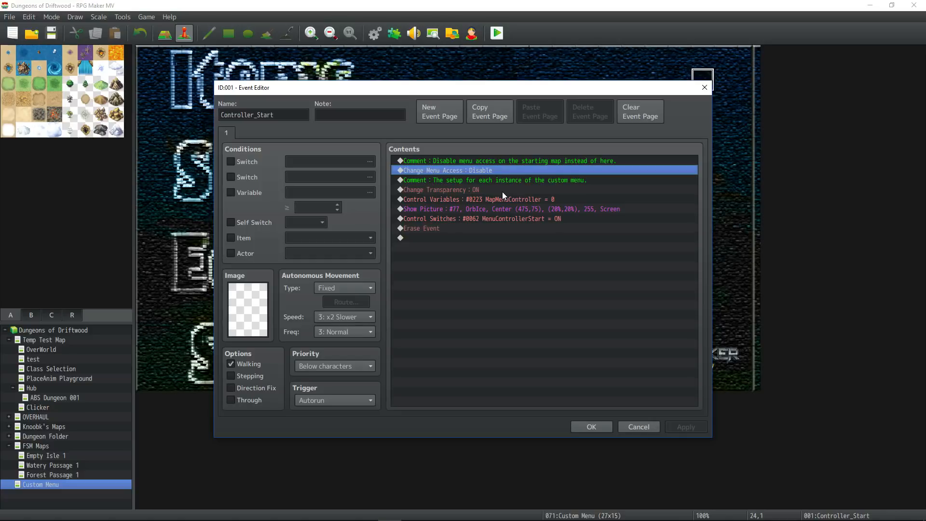
{"action": "left_click", "coordinate": [497, 177]}
{"action": "left_click", "coordinate": [493, 172]}
{"action": "left_click", "coordinate": [501, 160]}
{"action": "left_click", "coordinate": [500, 172]}
{"action": "left_click", "coordinate": [500, 160]}
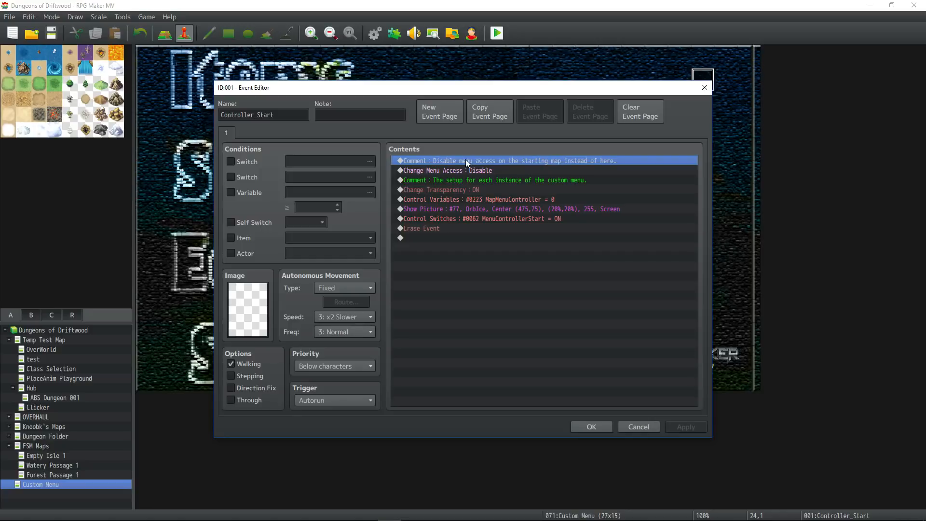
{"action": "left_click", "coordinate": [508, 170]}
{"action": "left_click", "coordinate": [514, 160]}
{"action": "left_click", "coordinate": [514, 171]}
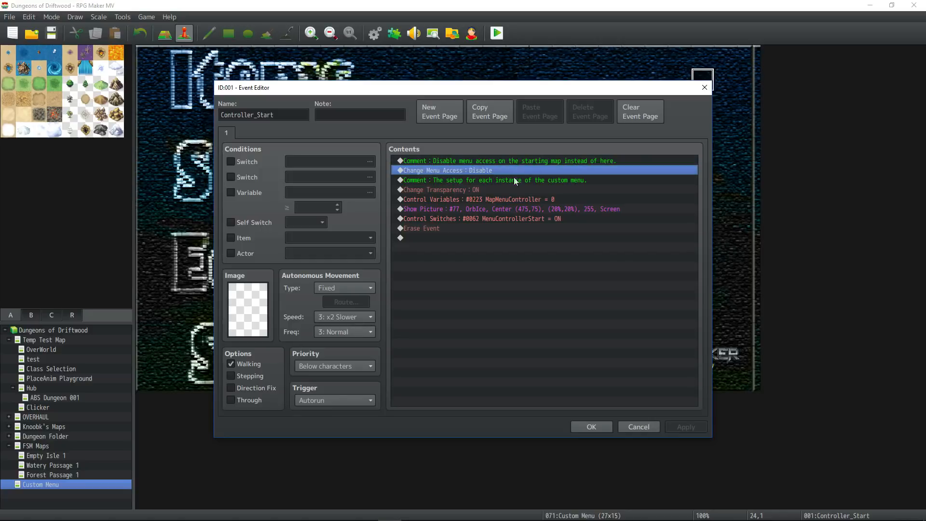
{"action": "left_click", "coordinate": [515, 181]}
{"action": "left_click", "coordinate": [507, 190]}
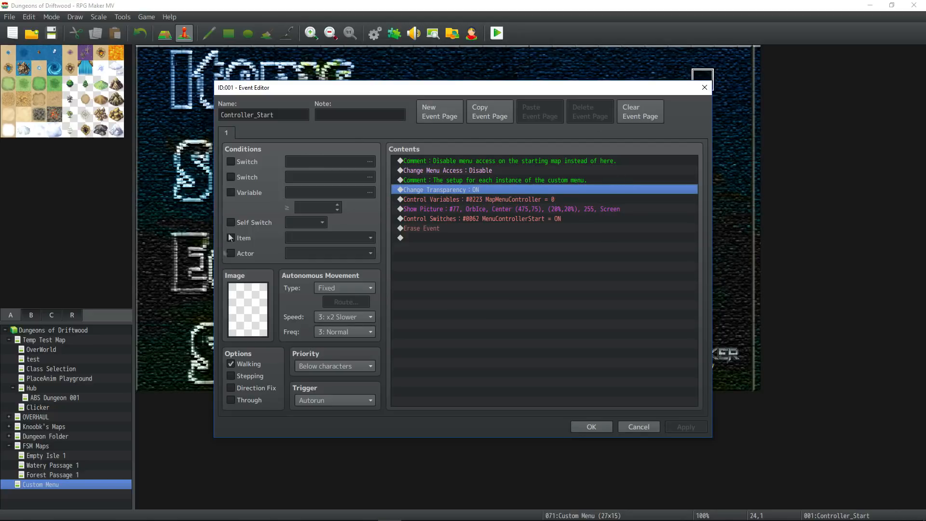
Examine the MapMenuController variable command and its entry in the variable list, leaving the command as it is.
{"action": "left_click", "coordinate": [467, 199]}
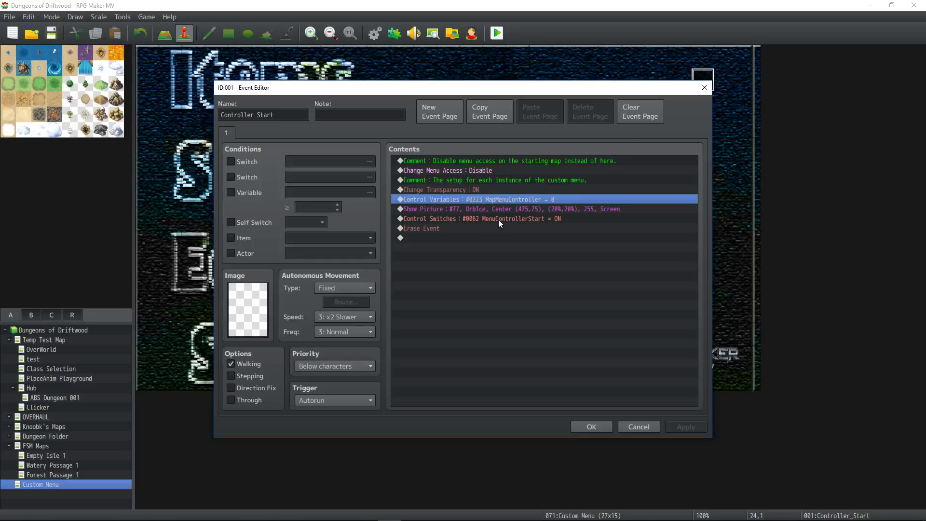
{"action": "double_click", "coordinate": [542, 199]}
{"action": "left_click", "coordinate": [577, 207]}
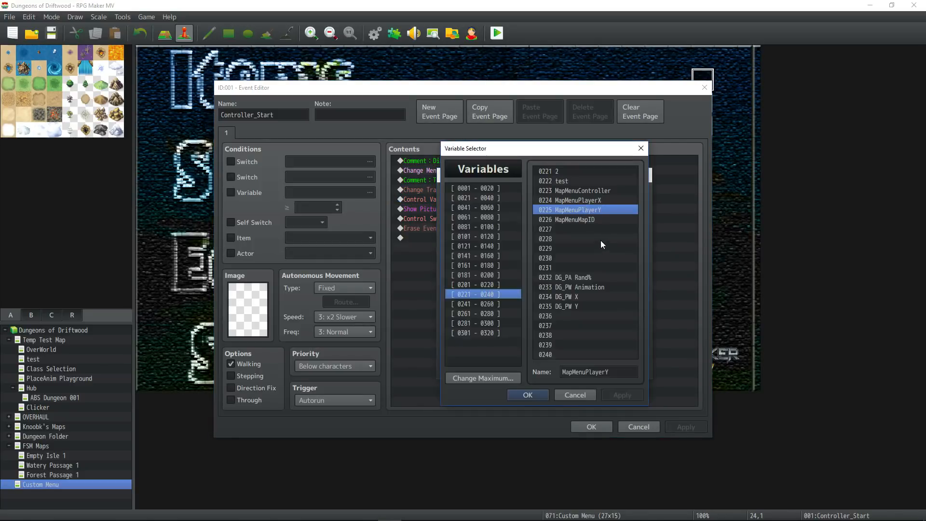
{"action": "left_click", "coordinate": [598, 191]}
{"action": "left_click", "coordinate": [528, 394]}
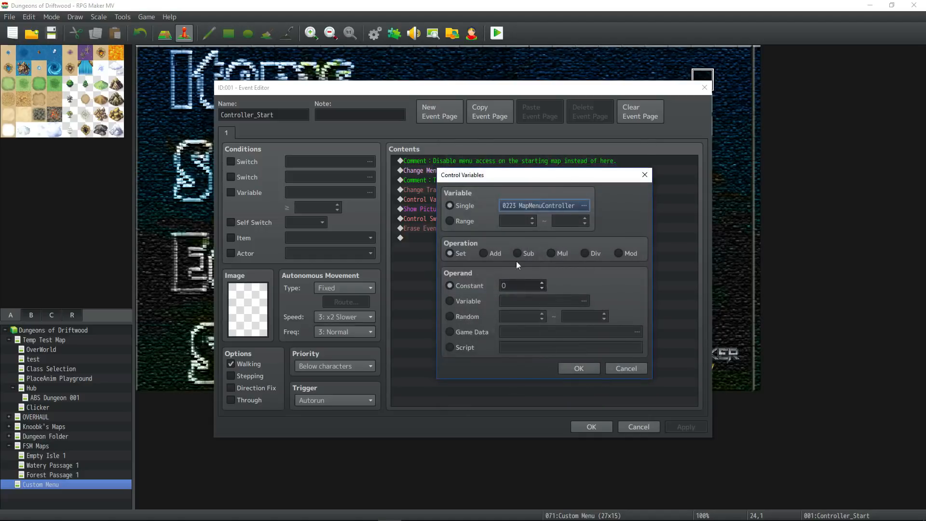
{"action": "left_click", "coordinate": [609, 369]}
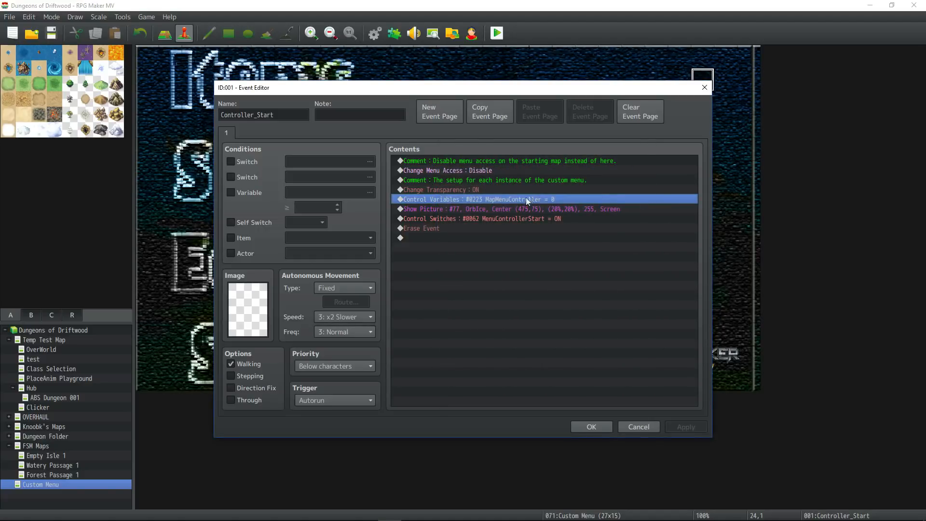
Open the Show Picture command for picture 77 and inspect its cursor image.
{"action": "left_click", "coordinate": [502, 210]}
{"action": "right_click", "coordinate": [502, 208]}
{"action": "left_click", "coordinate": [523, 228]}
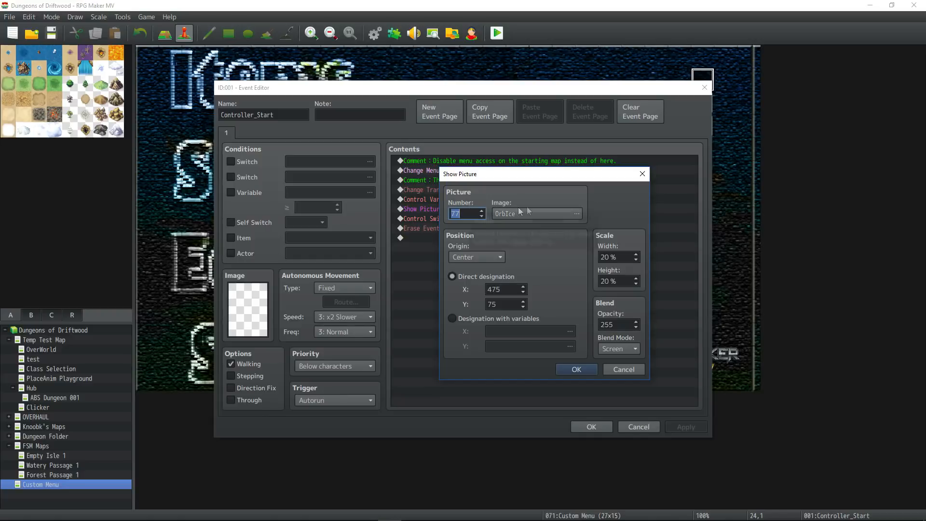
{"action": "left_click", "coordinate": [577, 214]}
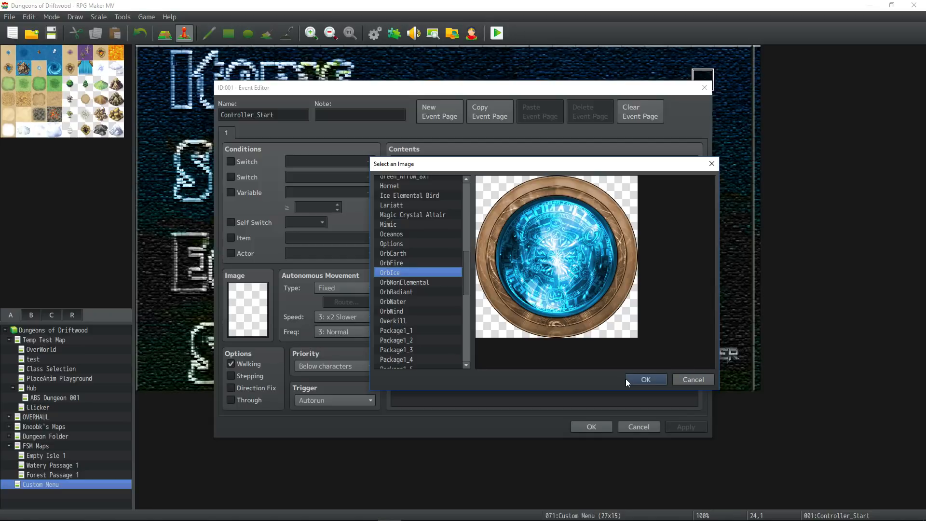
{"action": "left_click", "coordinate": [661, 378]}
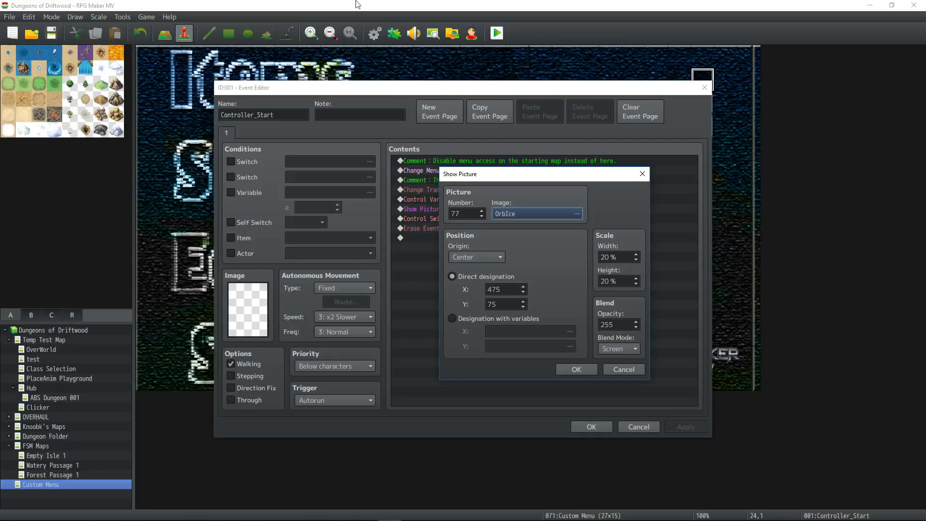
Review the cursor picture's width and height scale and its blend mode, and close the Show Picture settings.
{"action": "left_click", "coordinate": [620, 256]}
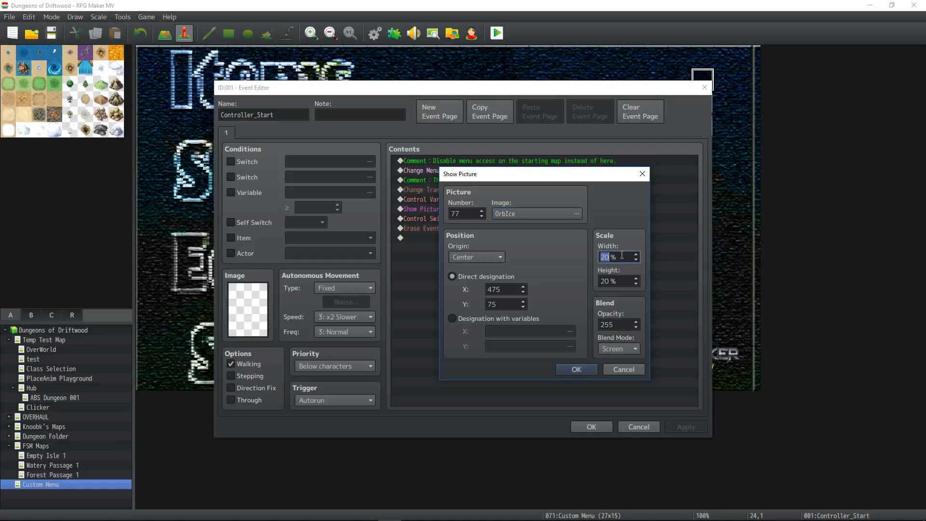
{"action": "left_click", "coordinate": [620, 280]}
{"action": "left_click", "coordinate": [619, 256]}
{"action": "left_click", "coordinate": [619, 280]}
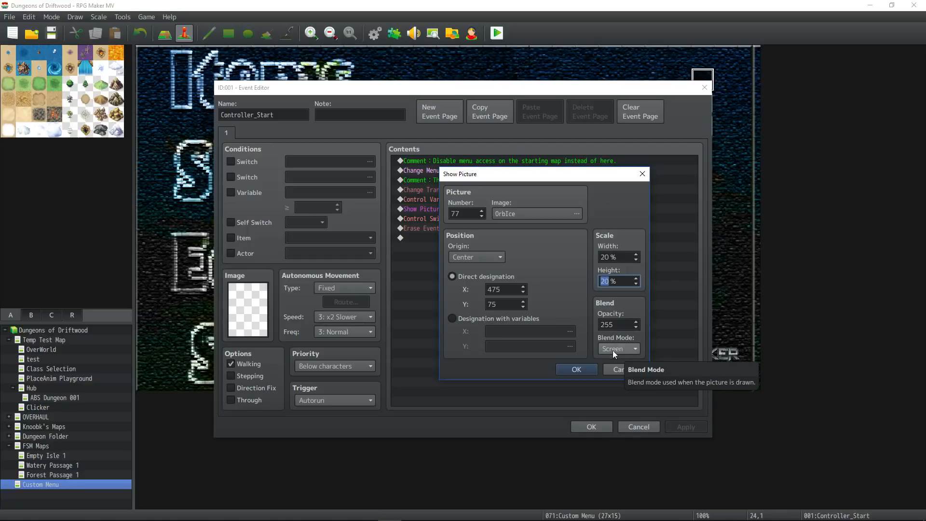
{"action": "left_click", "coordinate": [576, 369]}
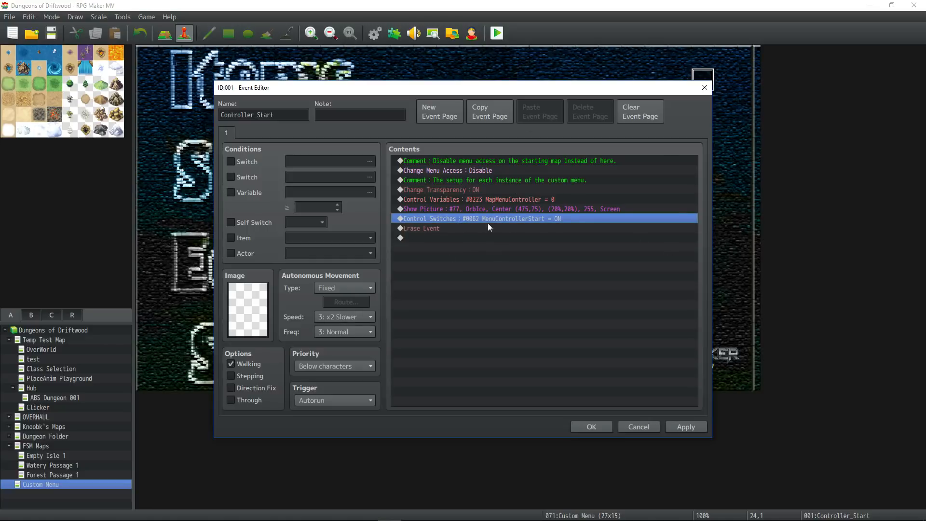
Examine the Erase Event command and where it is found among the event commands, and close the event editor.
{"action": "left_click", "coordinate": [434, 229]}
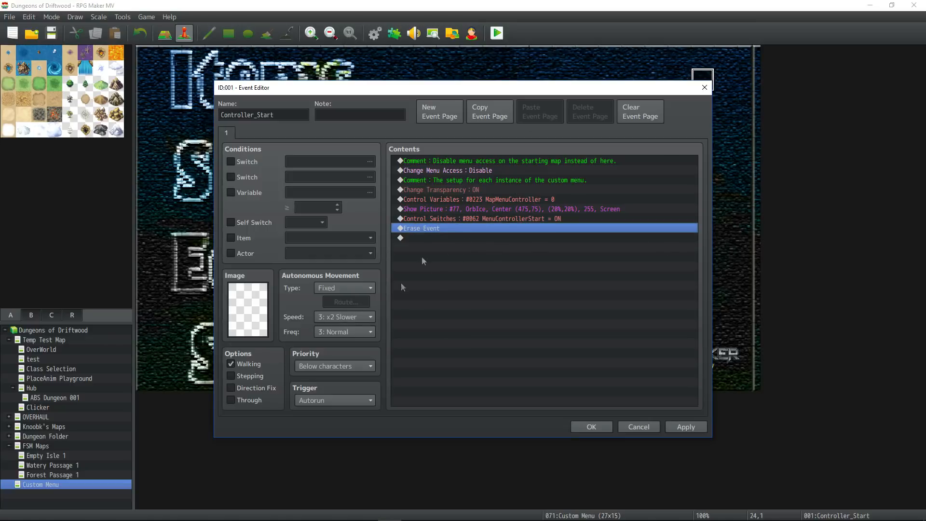
{"action": "double_click", "coordinate": [424, 228]}
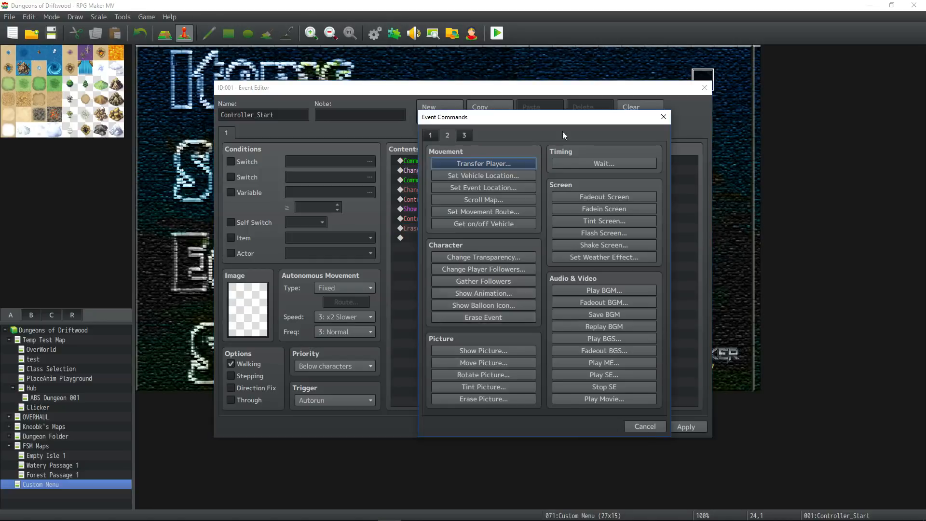
{"action": "left_click", "coordinate": [515, 319]}
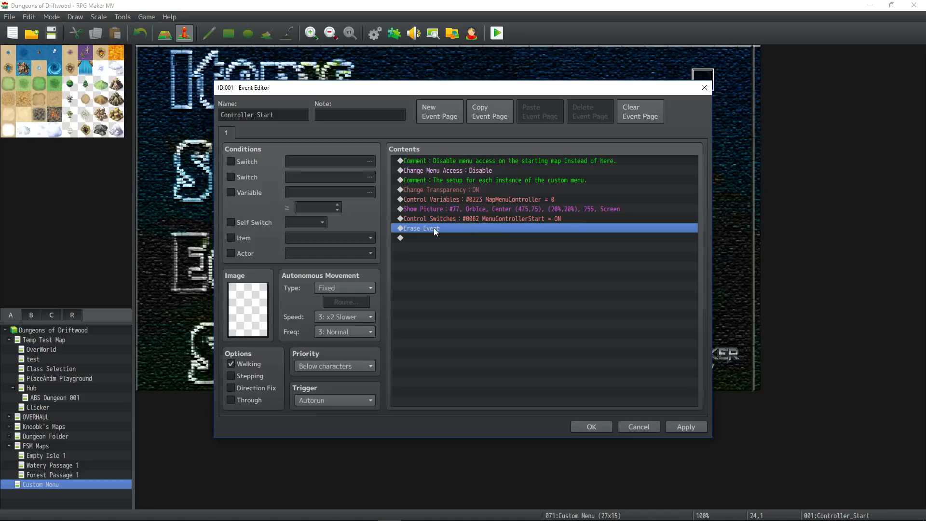
{"action": "left_click", "coordinate": [705, 88]}
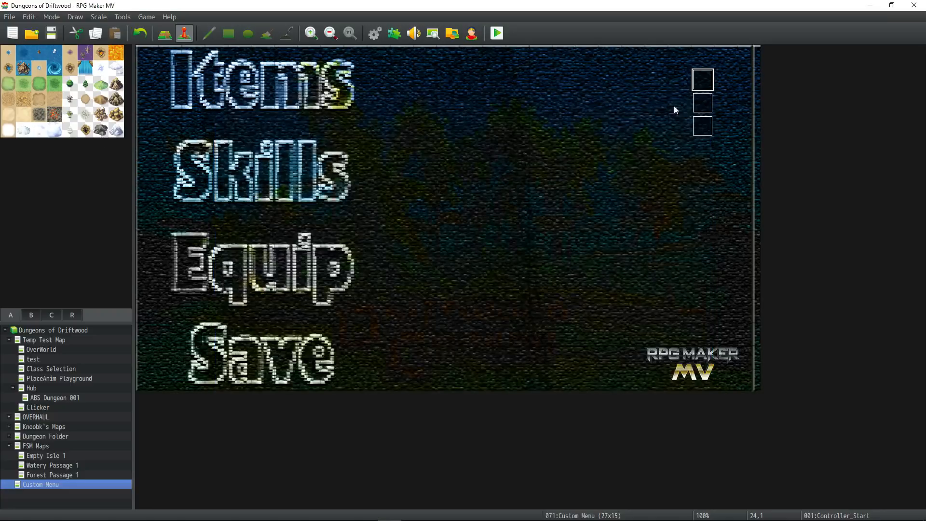
Open the DrawImages event on the Custom Menu map and examine its MapMenuController conditional branches and their Move Picture commands.
{"action": "double_click", "coordinate": [710, 105]}
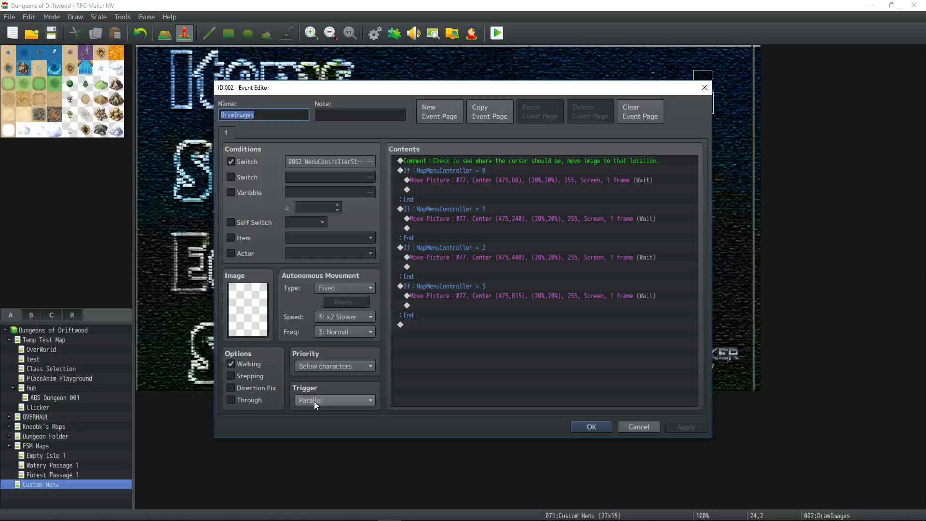
{"action": "left_click", "coordinate": [690, 163]}
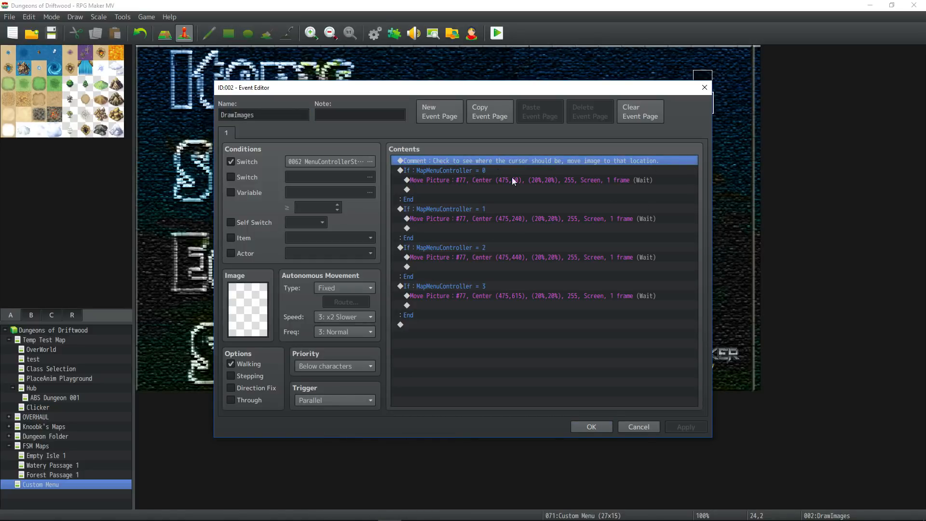
{"action": "left_click", "coordinate": [550, 175]}
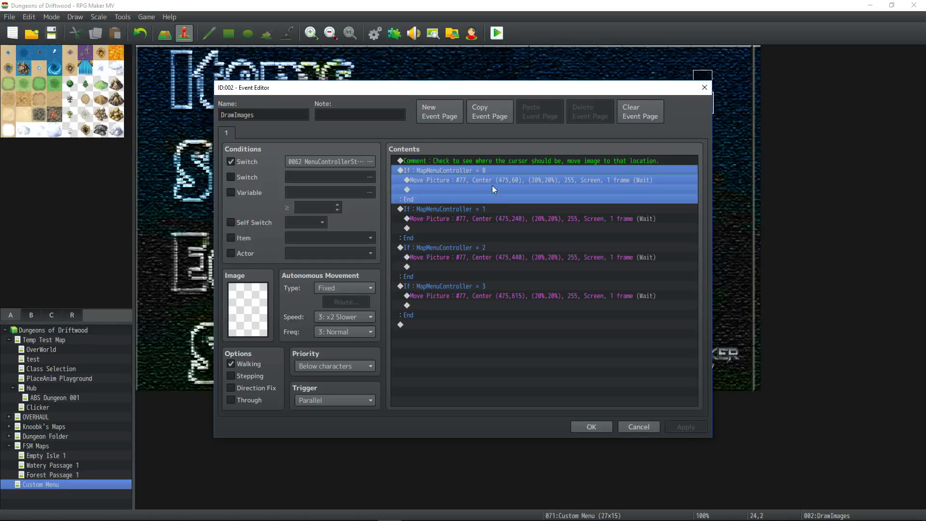
{"action": "left_click", "coordinate": [487, 287]}
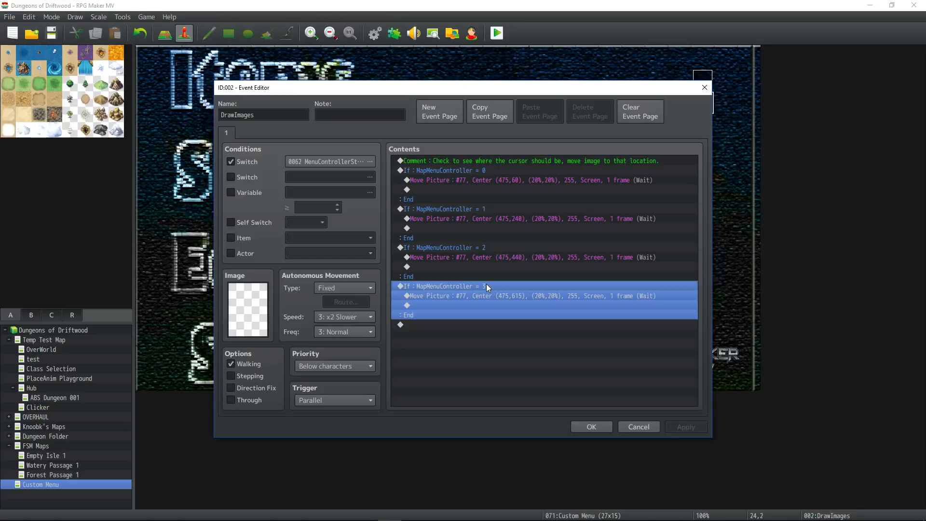
{"action": "left_click", "coordinate": [488, 181]}
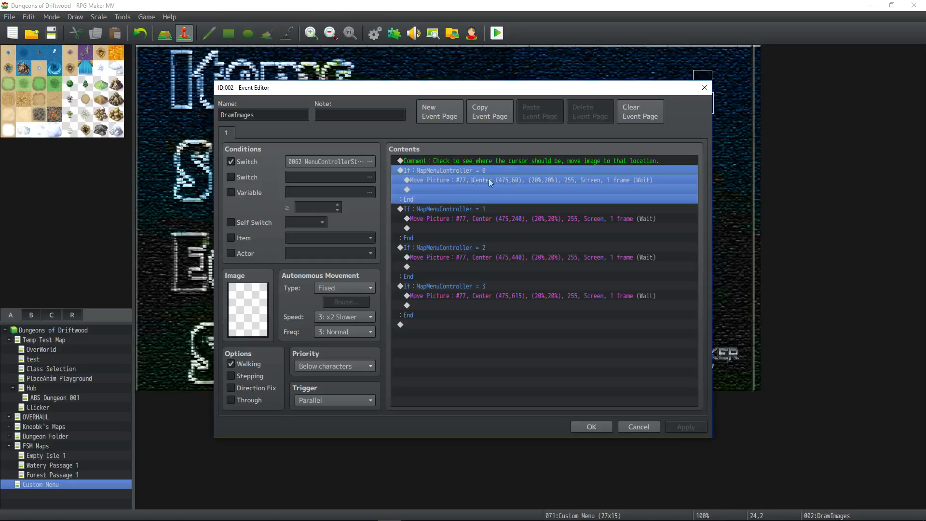
{"action": "left_click", "coordinate": [487, 218]}
{"action": "left_click", "coordinate": [485, 202]}
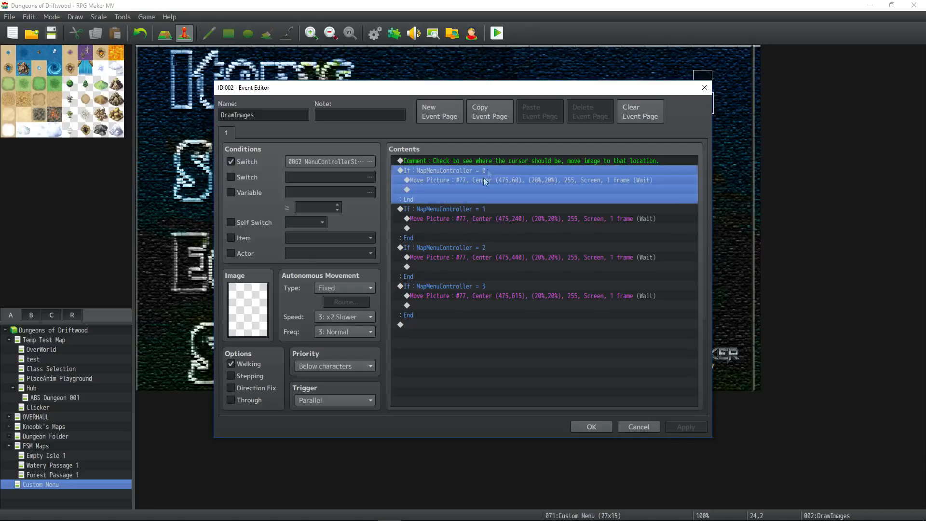
{"action": "left_click", "coordinate": [453, 181]}
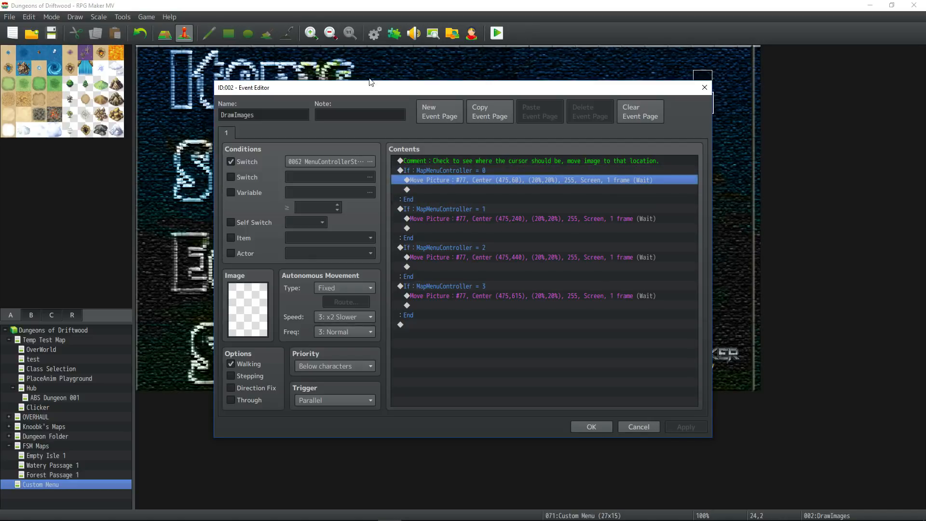
{"action": "left_click", "coordinate": [464, 170]}
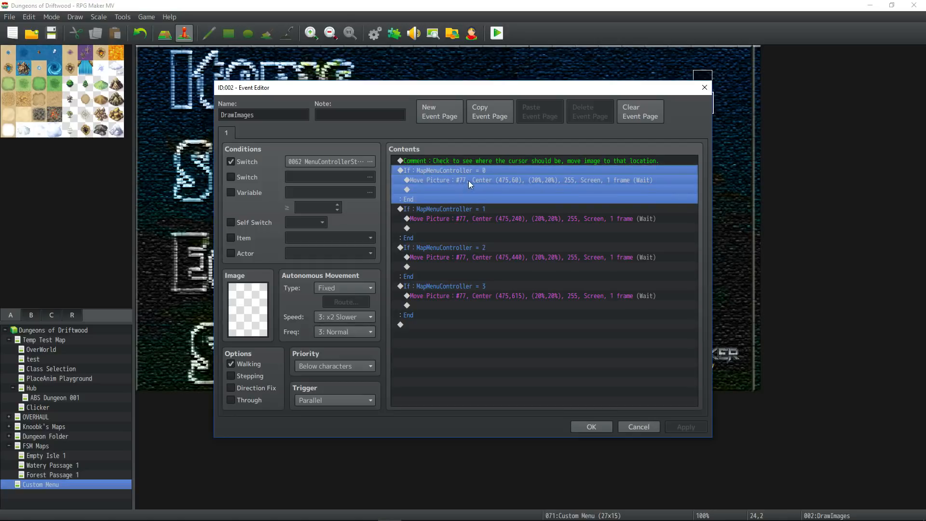
{"action": "left_click", "coordinate": [469, 183]}
Review the duration, X and Y position, and scale of the Move Picture command for MapMenuController = 0, then close its settings.
{"action": "double_click", "coordinate": [479, 180]}
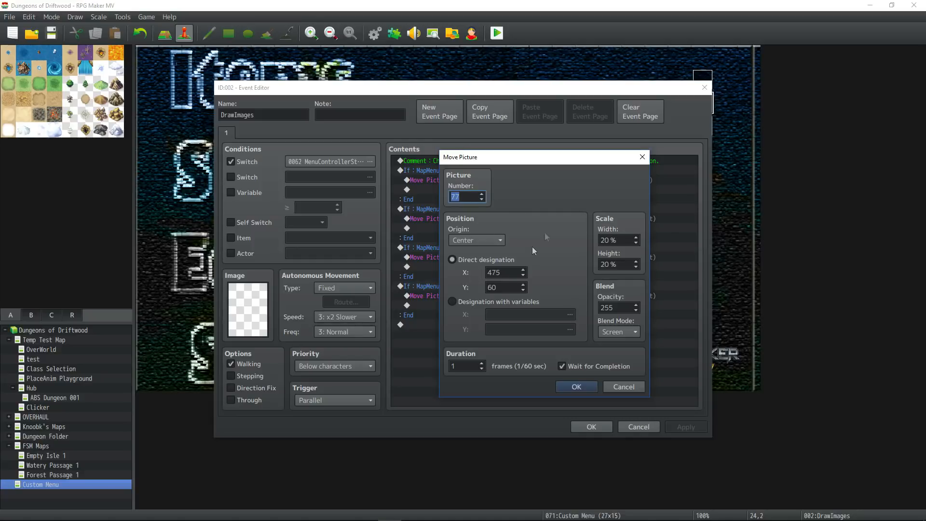
{"action": "double_click", "coordinate": [466, 367]}
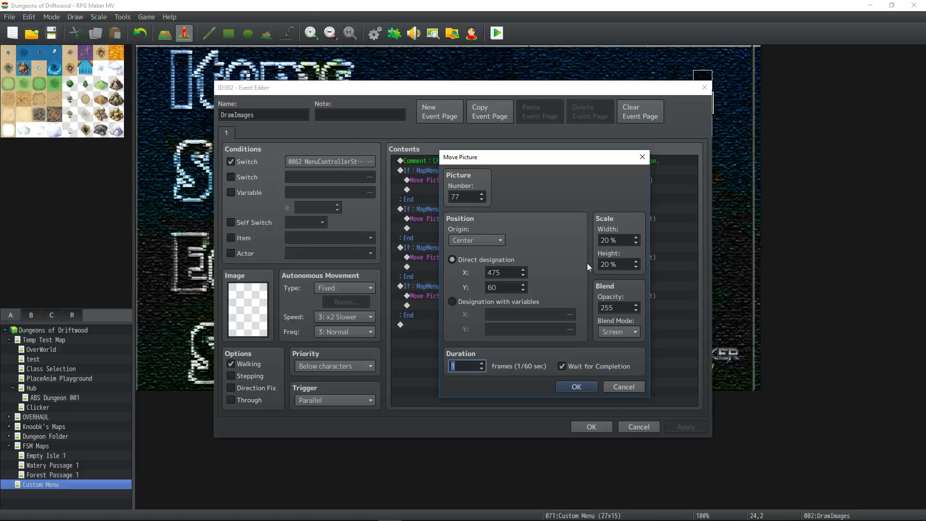
{"action": "left_click", "coordinate": [497, 273]}
{"action": "key", "text": "Tab"}
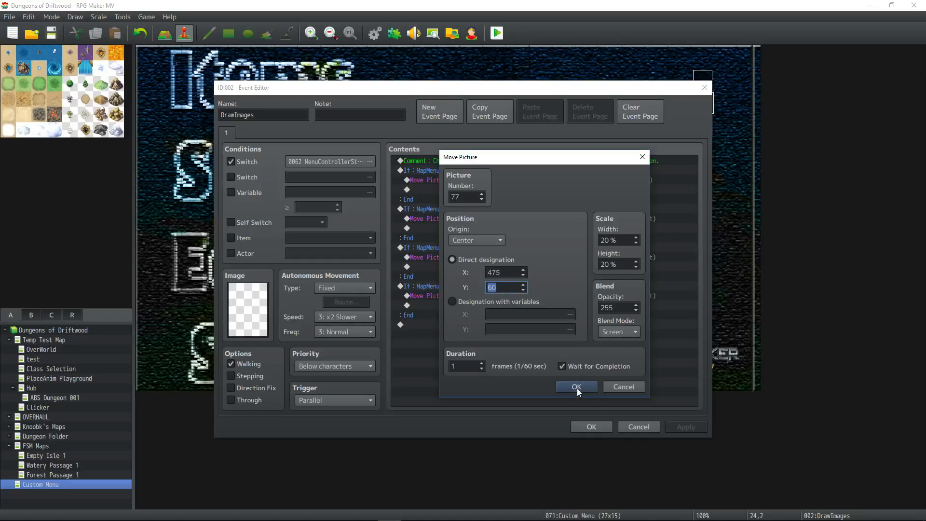
{"action": "double_click", "coordinate": [619, 241]}
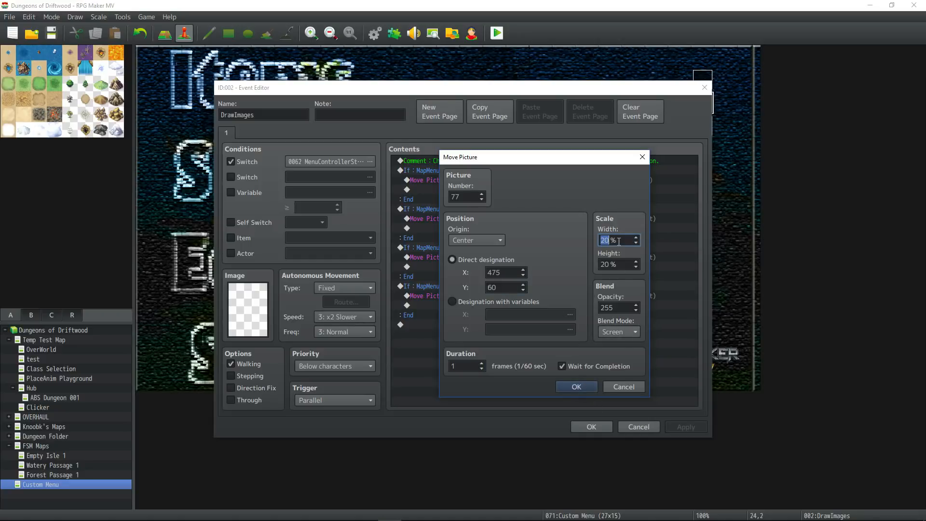
{"action": "double_click", "coordinate": [617, 263]}
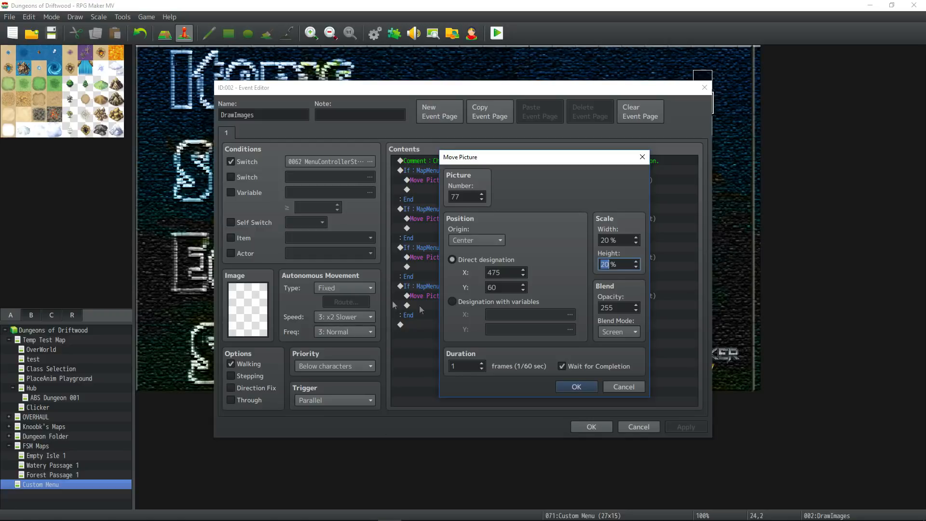
{"action": "left_click", "coordinate": [574, 389]}
Inspect the conditional branch for MapMenuController = 1 and close it without changes.
{"action": "left_click", "coordinate": [465, 173]}
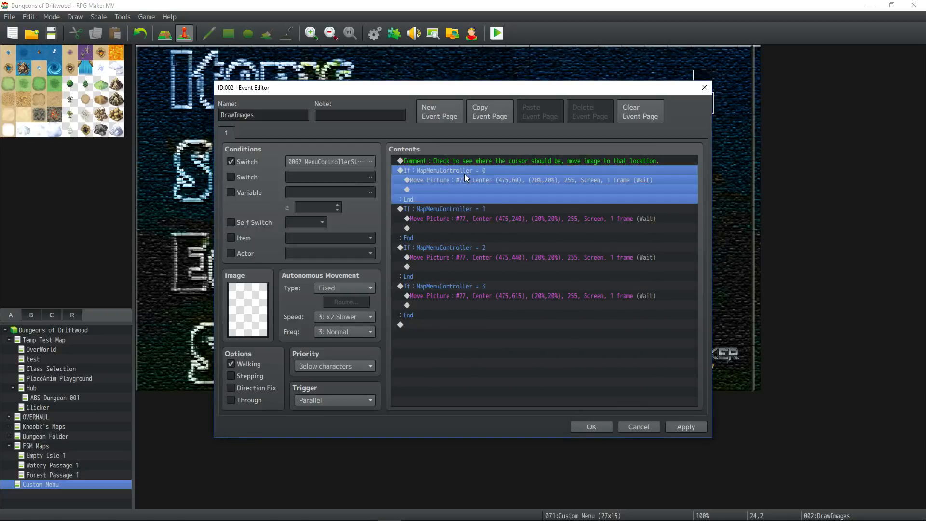
{"action": "left_click", "coordinate": [465, 211]}
{"action": "right_click", "coordinate": [465, 210]}
{"action": "left_click", "coordinate": [480, 227]}
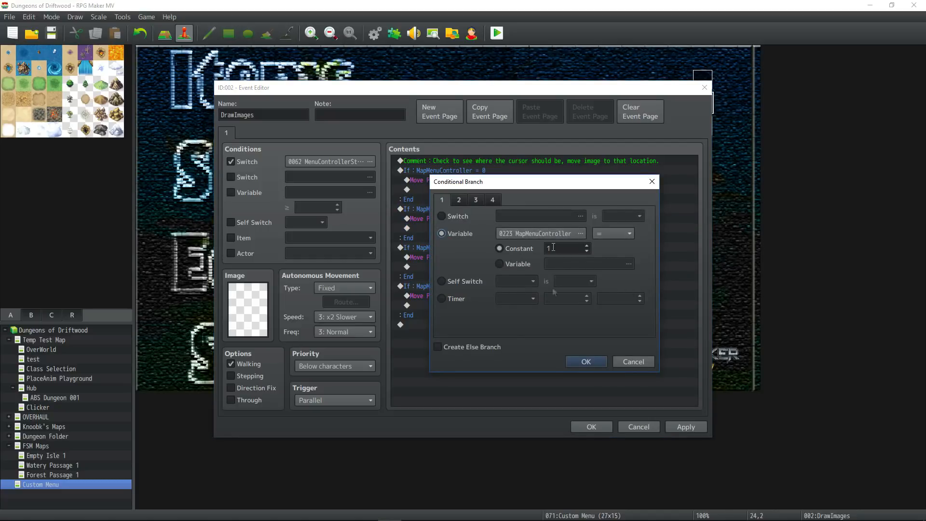
{"action": "key", "text": "Escape"}
Open the Move Picture command in the MapMenuController = 1 branch and review its X and Y position.
{"action": "left_click", "coordinate": [480, 220]}
{"action": "right_click", "coordinate": [482, 220]}
{"action": "left_click", "coordinate": [497, 240]}
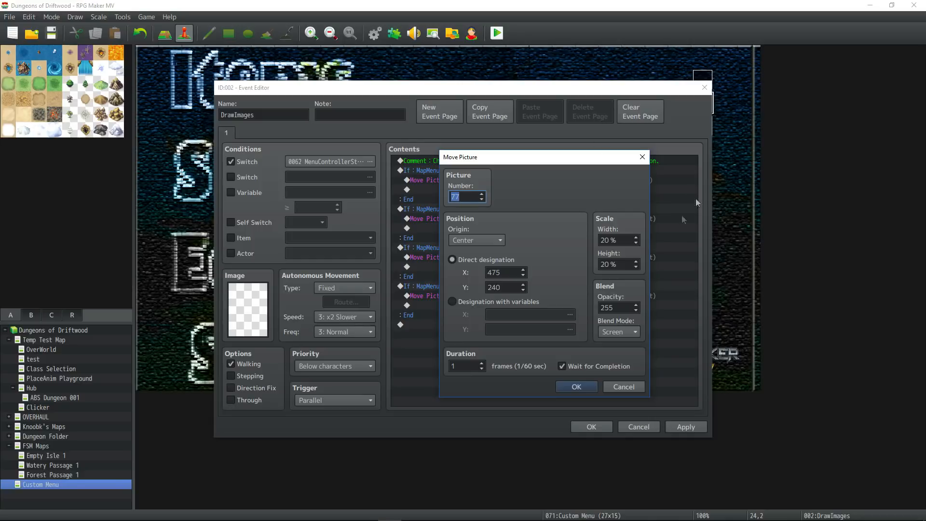
{"action": "double_click", "coordinate": [506, 288]}
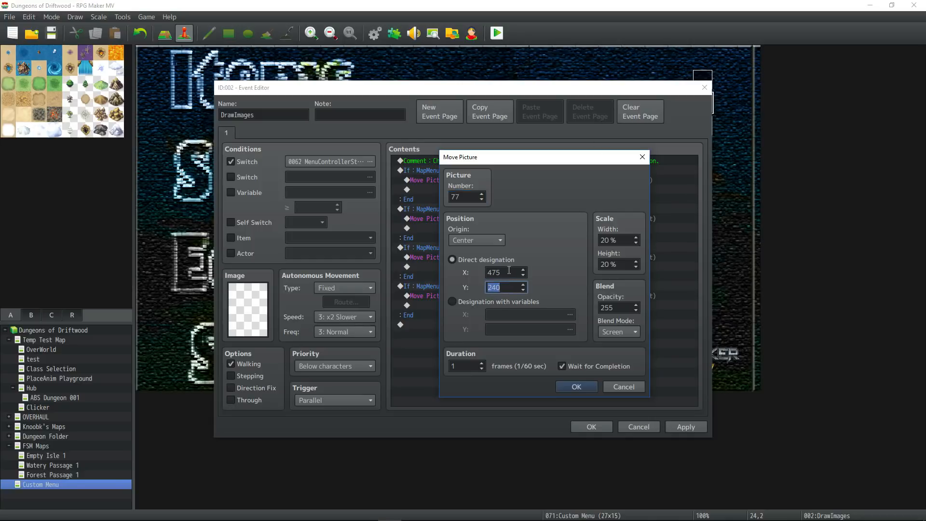
{"action": "double_click", "coordinate": [507, 270]}
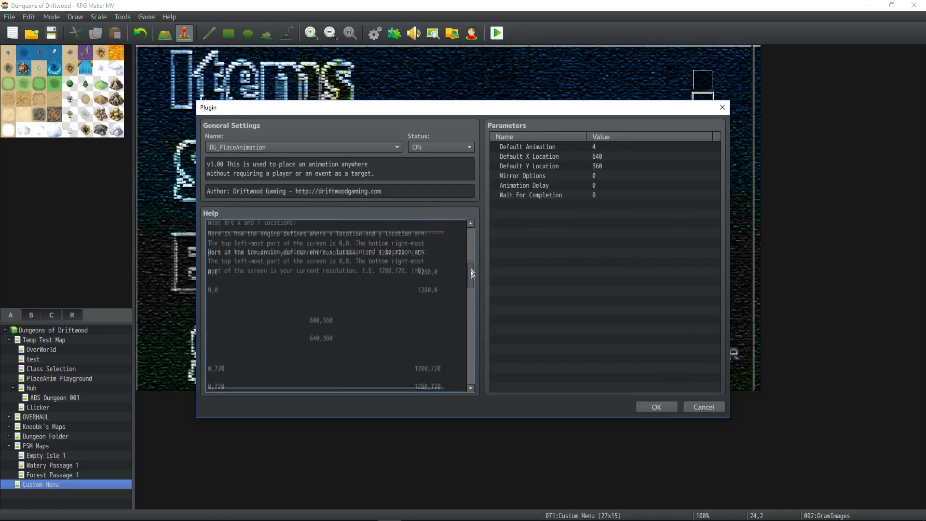
Find the section on X and Y locations in the DG_PlaceAnimation plugin's help and examine its corner and centre coordinates.
{"action": "left_click_drag", "start_coordinate": [471, 277], "coordinate": [471, 263]}
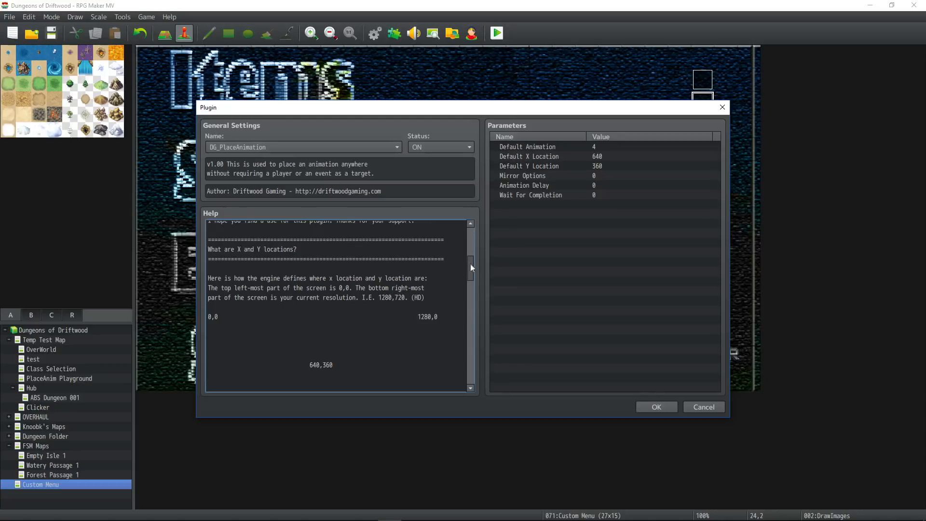
{"action": "left_click_drag", "start_coordinate": [471, 263], "coordinate": [471, 266]}
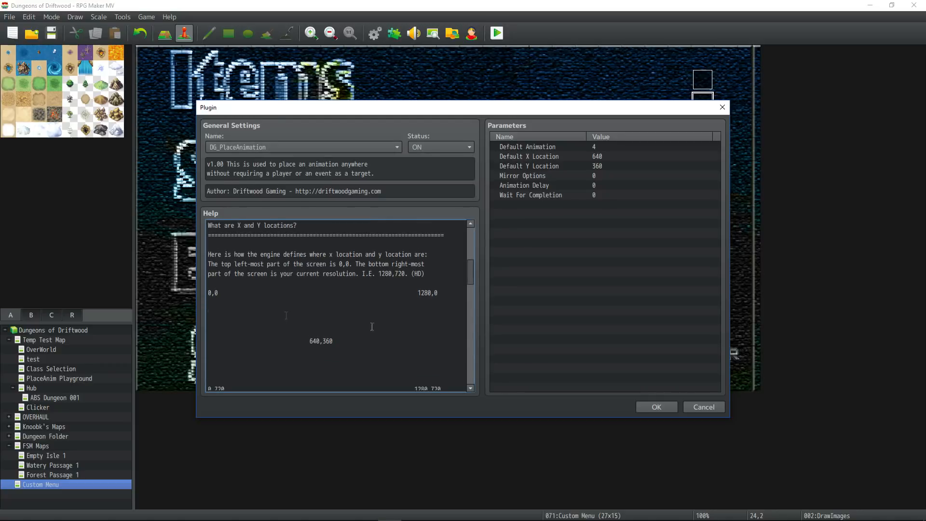
{"action": "scroll", "coordinate": [350, 302], "scroll_direction": "down", "scroll_amount": 3}
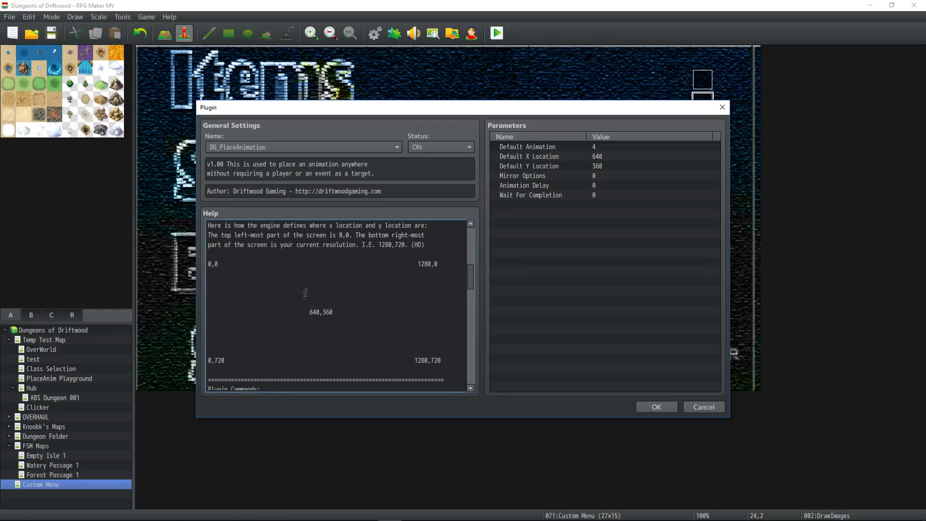
{"action": "left_click_drag", "start_coordinate": [418, 264], "coordinate": [438, 264]}
{"action": "left_click", "coordinate": [434, 273]}
{"action": "left_click_drag", "start_coordinate": [310, 317], "coordinate": [352, 310]}
{"action": "left_click_drag", "start_coordinate": [244, 368], "coordinate": [209, 361]}
{"action": "left_click_drag", "start_coordinate": [270, 274], "coordinate": [325, 254]}
Reread the resolution explanation in the DG_PlaceAnimation help and highlight the whole screen-coordinate diagram.
{"action": "scroll", "coordinate": [327, 275], "scroll_direction": "up", "scroll_amount": 5}
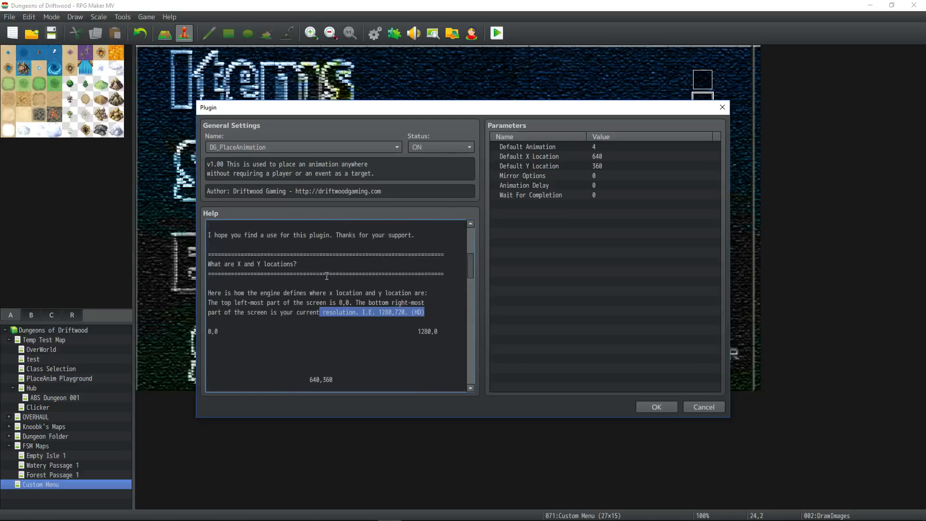
{"action": "scroll", "coordinate": [333, 266], "scroll_direction": "down", "scroll_amount": 6}
{"action": "scroll", "coordinate": [250, 276], "scroll_direction": "up", "scroll_amount": 2}
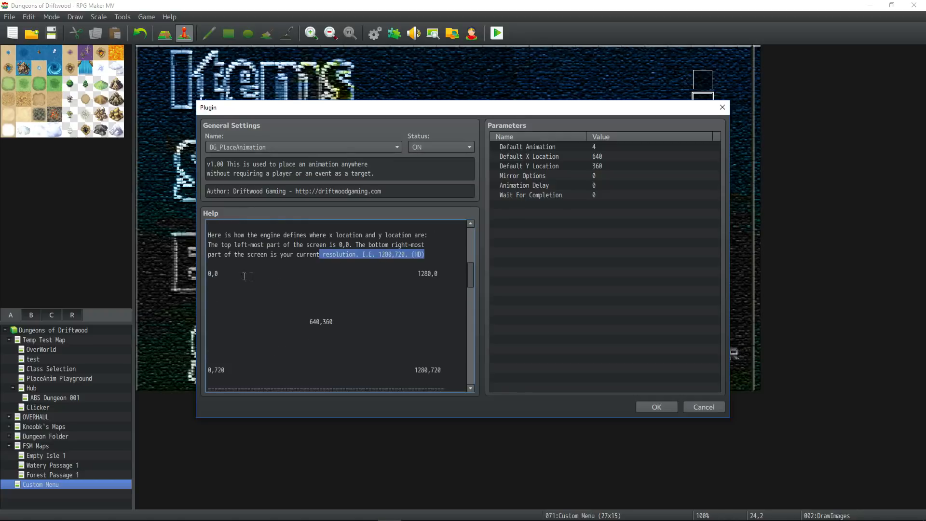
{"action": "left_click_drag", "start_coordinate": [443, 370], "coordinate": [208, 370]}
{"action": "left_click_drag", "start_coordinate": [443, 370], "coordinate": [187, 267]}
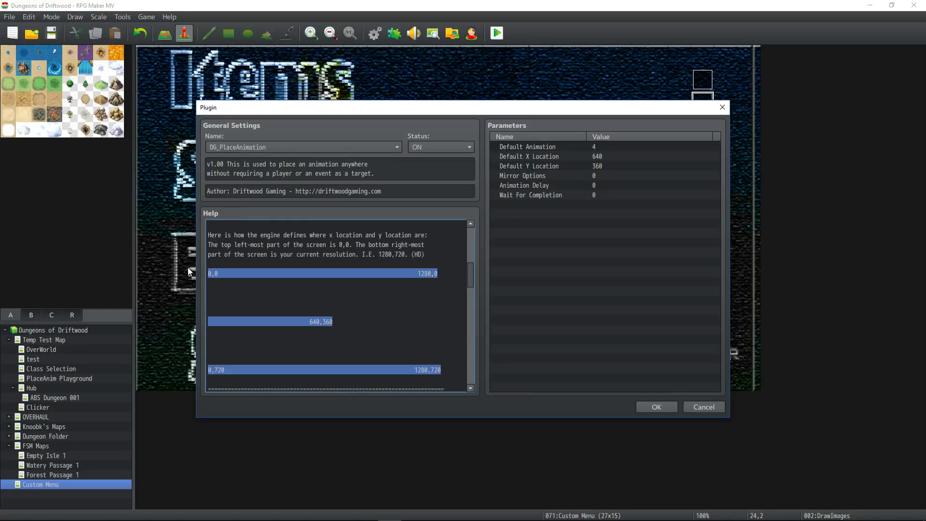
{"action": "left_click", "coordinate": [368, 317]}
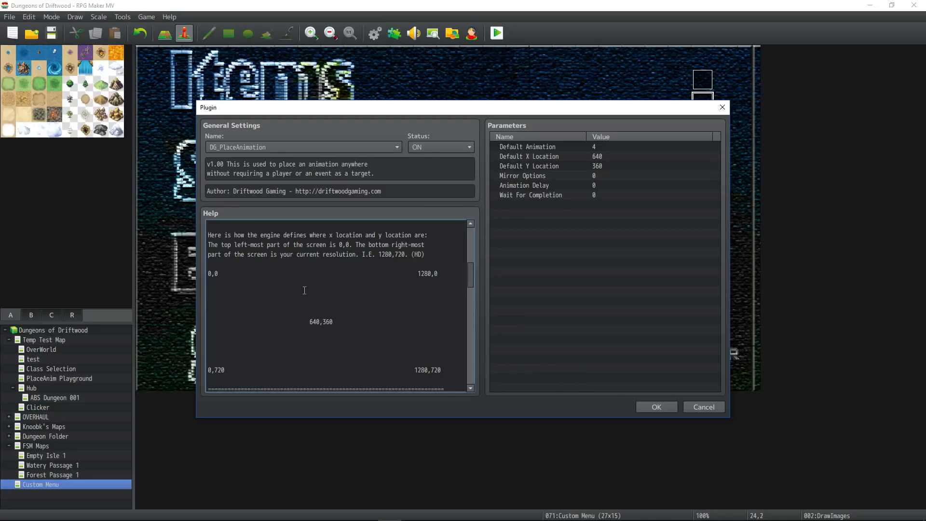
Close the DG_PlaceAnimation settings and check the Screen Width and Screen Height parameters of the YEP_CoreEngine plugin.
{"action": "left_click", "coordinate": [644, 405]}
{"action": "scroll", "coordinate": [630, 330], "scroll_direction": "up", "scroll_amount": 15}
{"action": "double_click", "coordinate": [319, 141]}
{"action": "left_click", "coordinate": [609, 152]}
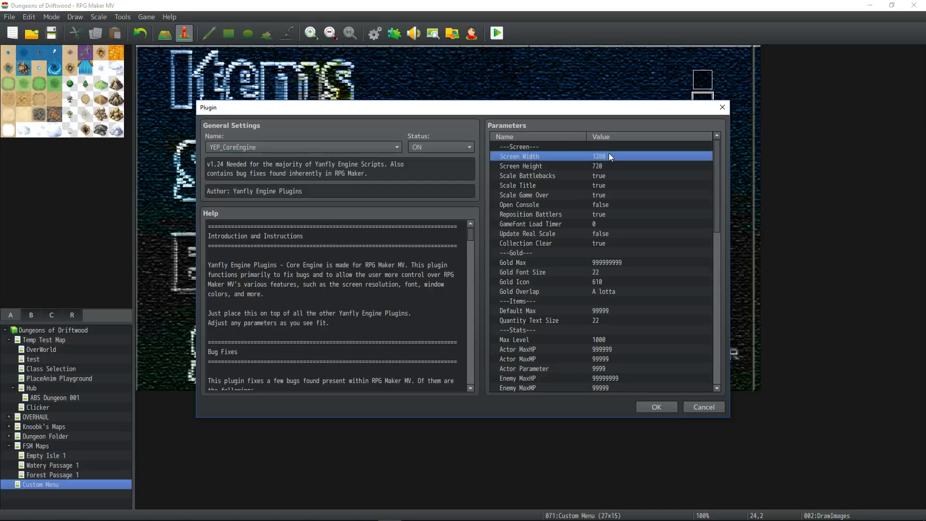
{"action": "left_click", "coordinate": [614, 165]}
{"action": "left_click", "coordinate": [615, 155]}
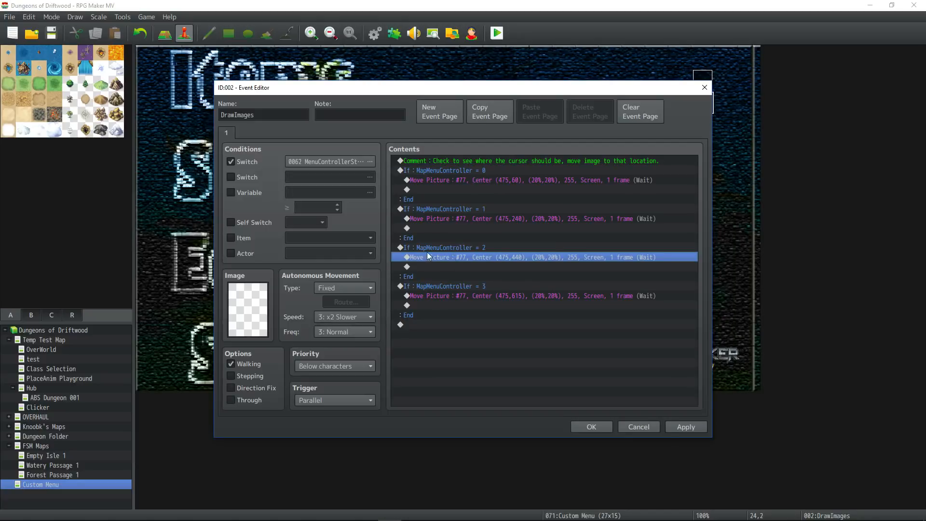
Review the X and Y position of the Move Picture command in the MapMenuController = 2 branch and close its settings.
{"action": "left_click", "coordinate": [438, 248]}
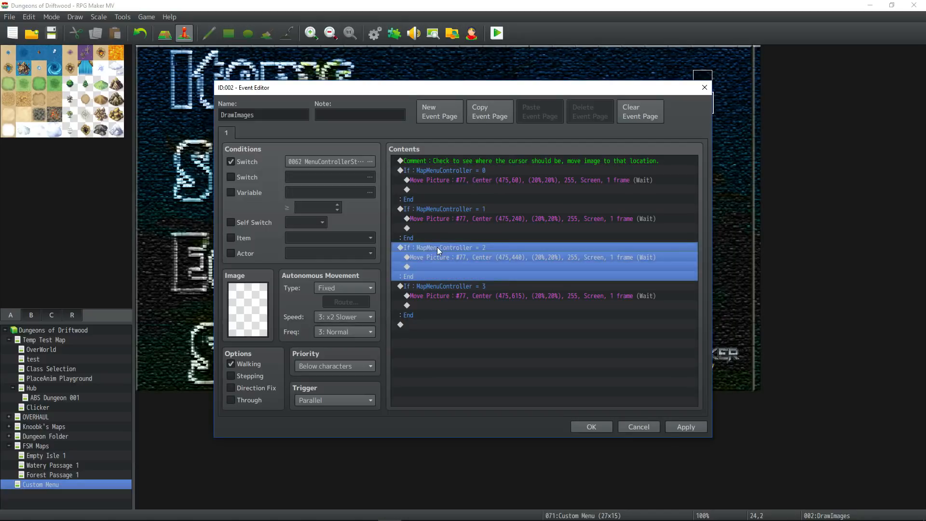
{"action": "right_click", "coordinate": [465, 247]}
{"action": "left_click", "coordinate": [438, 260]}
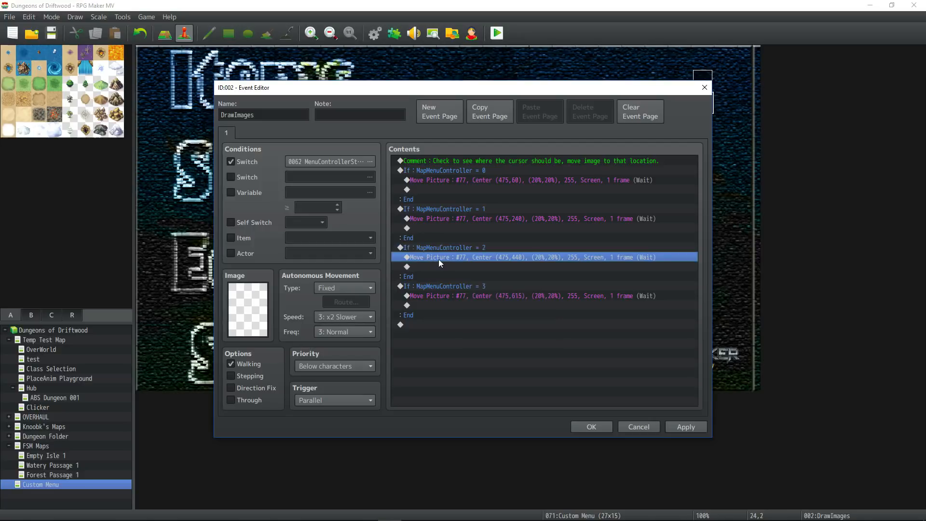
{"action": "right_click", "coordinate": [470, 259]}
{"action": "left_click", "coordinate": [482, 278]}
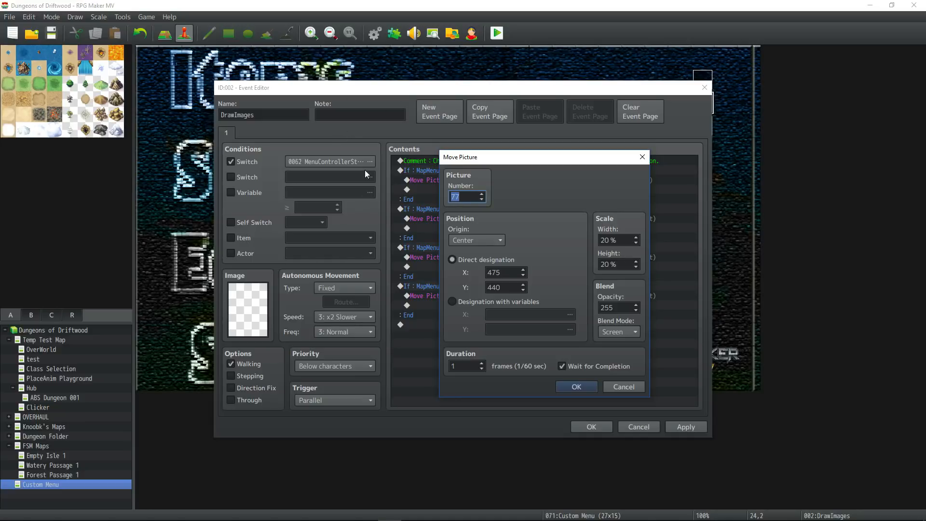
{"action": "left_click", "coordinate": [508, 285]}
{"action": "left_click", "coordinate": [508, 273]}
{"action": "left_click", "coordinate": [509, 287]}
{"action": "left_click", "coordinate": [508, 273]}
{"action": "left_click", "coordinate": [508, 287]}
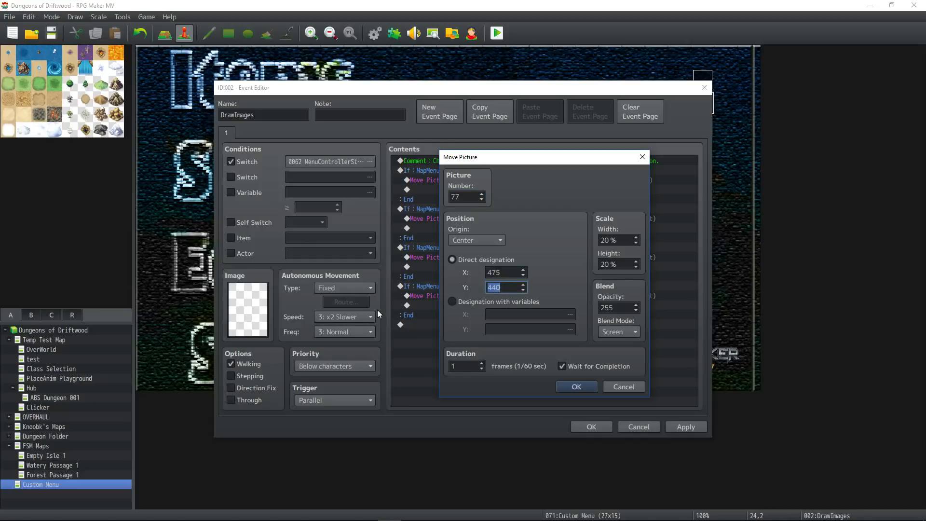
{"action": "left_click", "coordinate": [576, 388]}
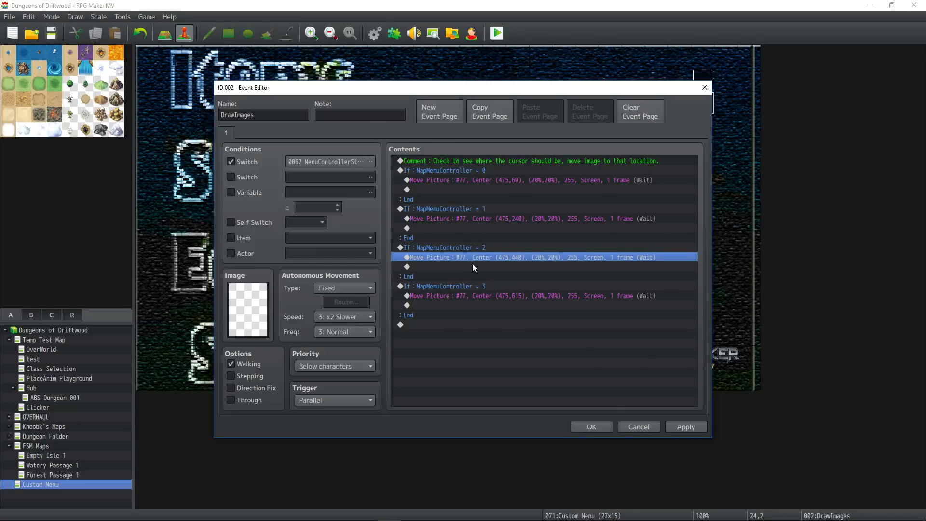
Review the Move Picture settings in the MapMenuController = 3 branch of DrawImages and close them.
{"action": "left_click", "coordinate": [474, 279]}
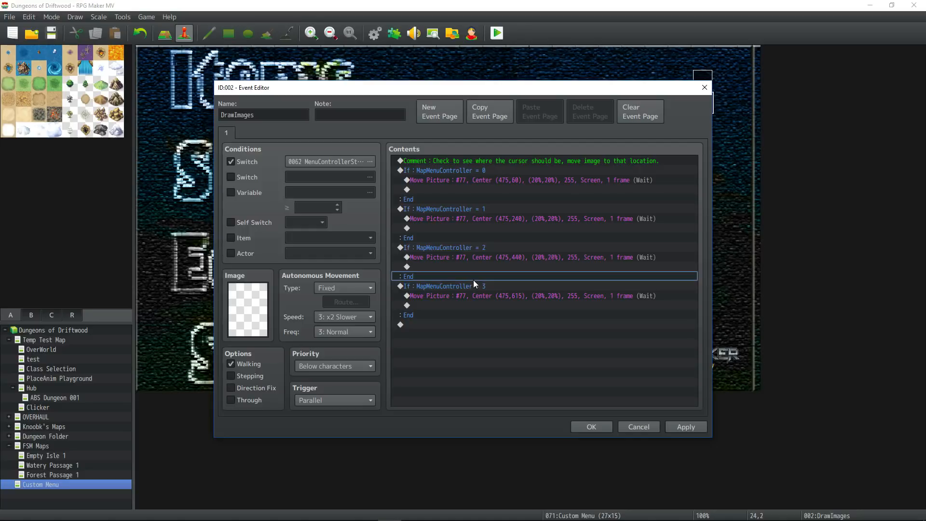
{"action": "left_click", "coordinate": [477, 286]}
{"action": "left_click", "coordinate": [489, 295]}
{"action": "right_click", "coordinate": [490, 297]}
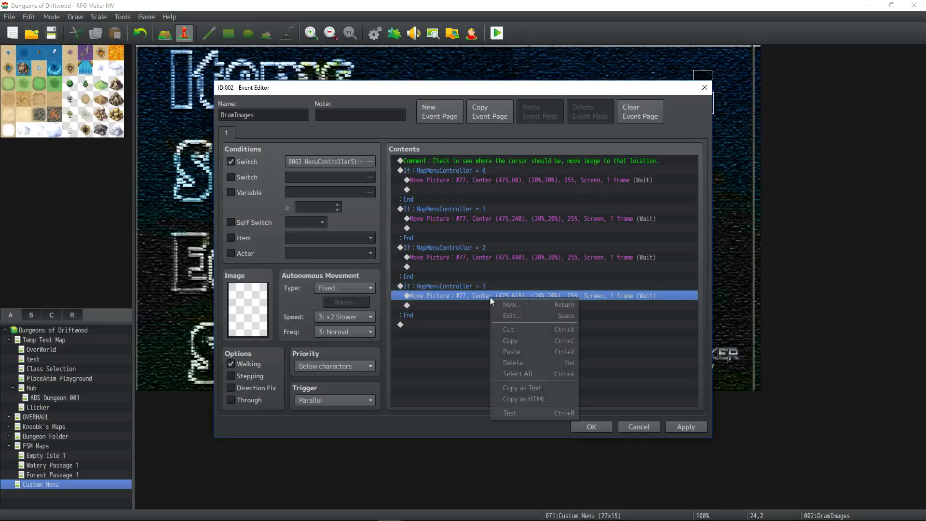
{"action": "left_click", "coordinate": [503, 317]}
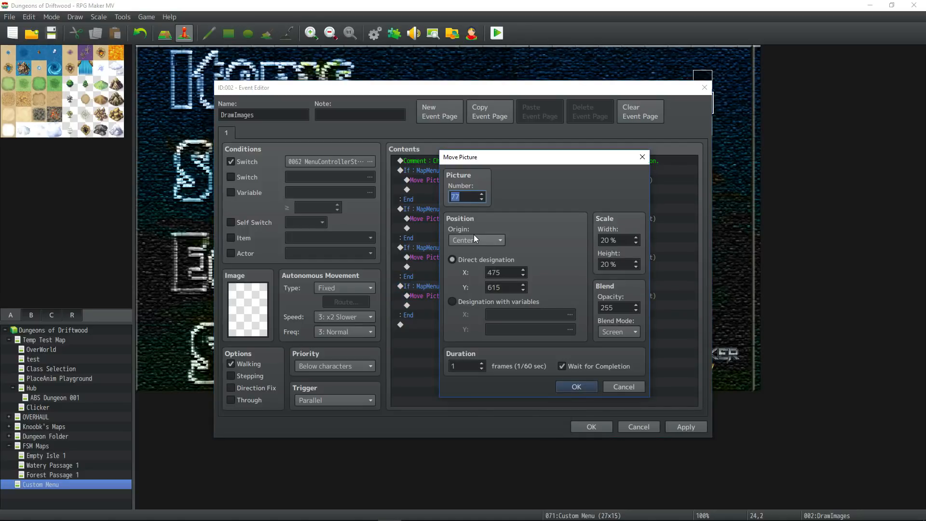
{"action": "left_click", "coordinate": [565, 387]}
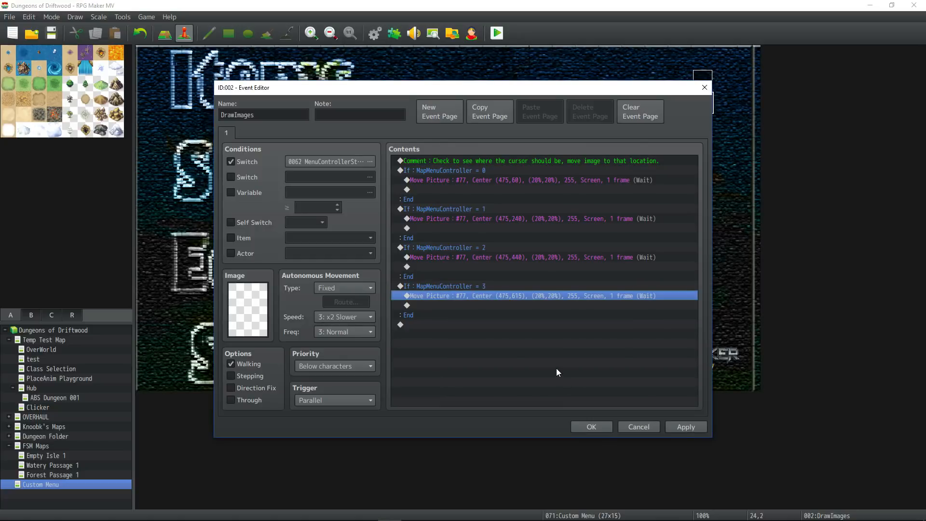
Highlight the whole MapMenuController = 3 branch, check the event's switch condition and close the DrawImages event.
{"action": "left_click", "coordinate": [453, 287]}
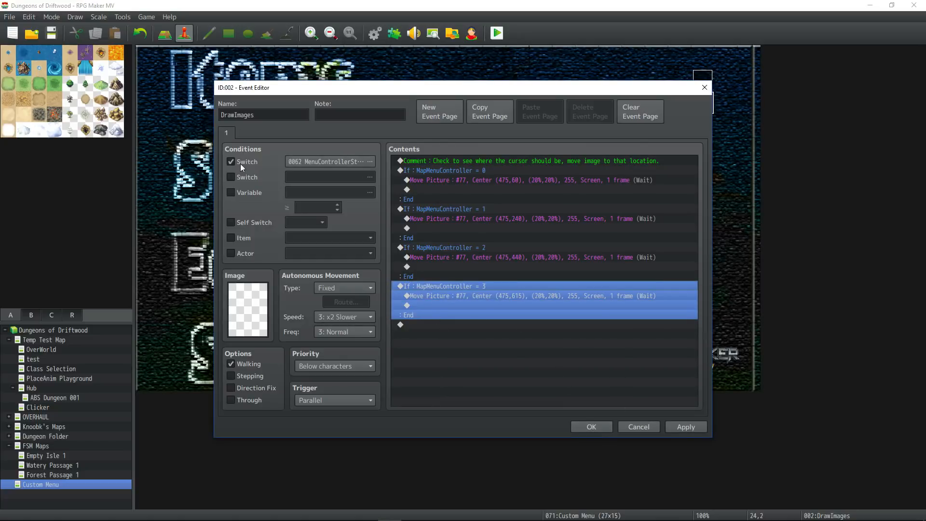
{"action": "left_click", "coordinate": [300, 162]}
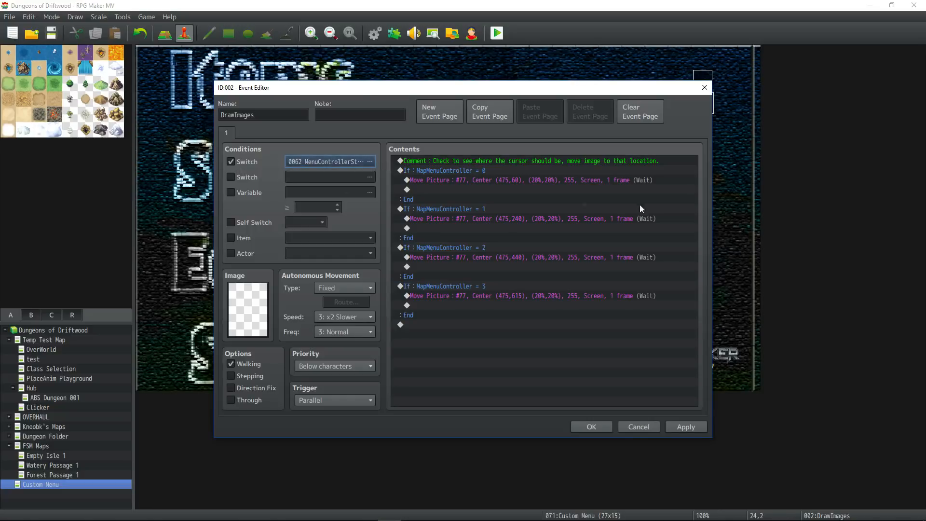
{"action": "left_click", "coordinate": [590, 423]}
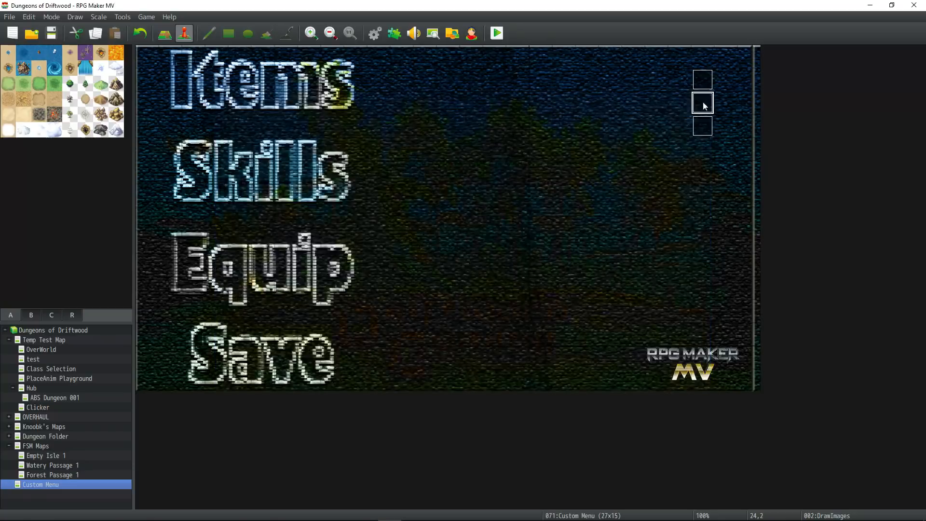
Open the ReadInputs event on the Custom Menu map and examine its switch condition and opening comments.
{"action": "double_click", "coordinate": [702, 77]}
{"action": "key", "text": "Escape"}
{"action": "double_click", "coordinate": [703, 124]}
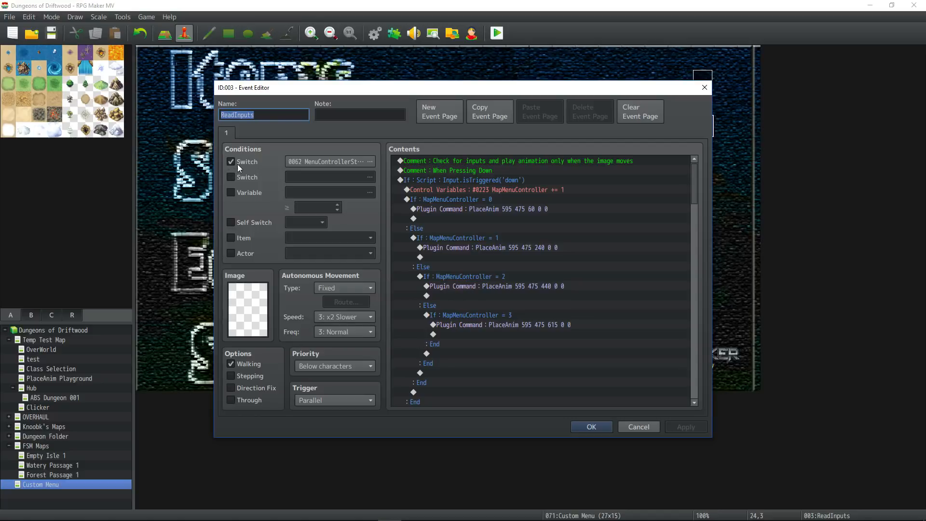
{"action": "left_click", "coordinate": [366, 161]}
{"action": "left_click", "coordinate": [497, 380]}
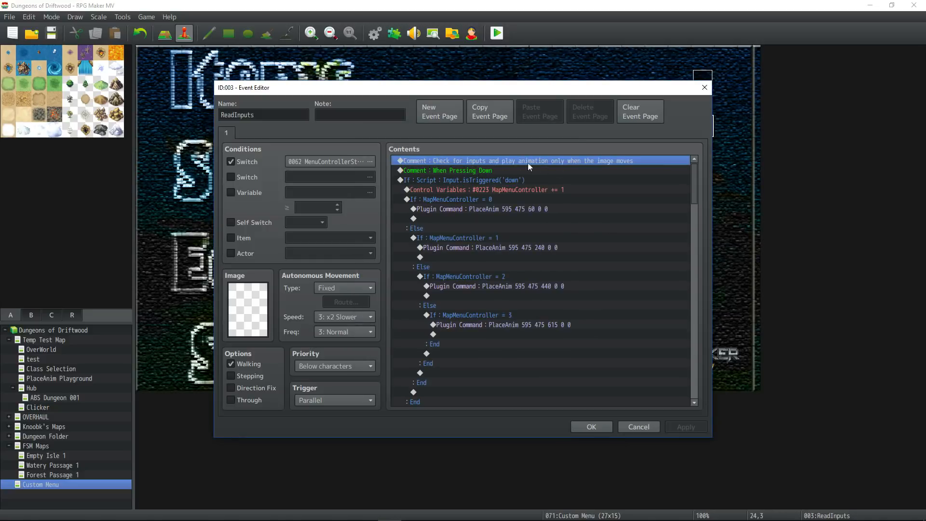
{"action": "left_click_drag", "start_coordinate": [695, 180], "coordinate": [504, 164]}
{"action": "left_click", "coordinate": [502, 172]}
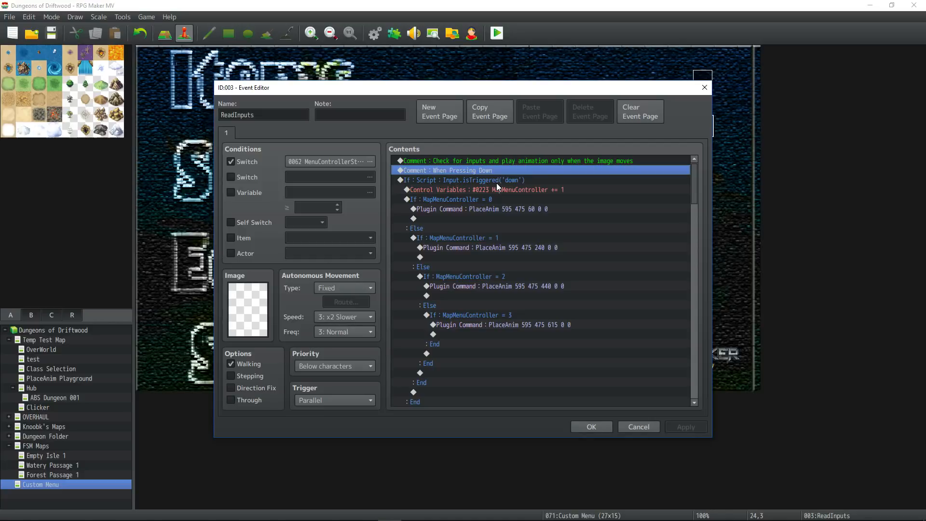
Examine the script condition Input.isTriggered('down') in the ReadInputs conditional branch, highlighting its argument, and close the branch settings.
{"action": "left_click", "coordinate": [496, 182]}
{"action": "right_click", "coordinate": [483, 183]}
{"action": "left_click", "coordinate": [505, 200]}
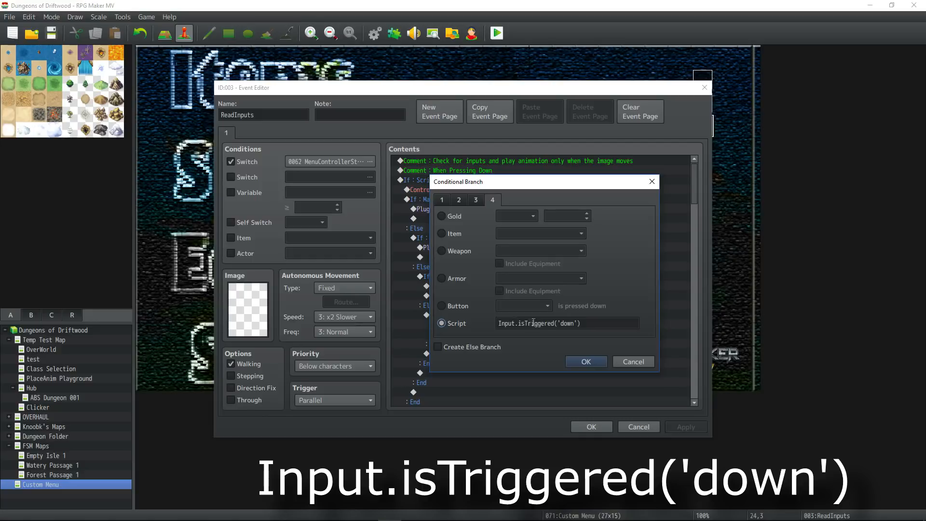
{"action": "left_click_drag", "start_coordinate": [561, 323], "coordinate": [579, 322]}
{"action": "left_click", "coordinate": [557, 323]}
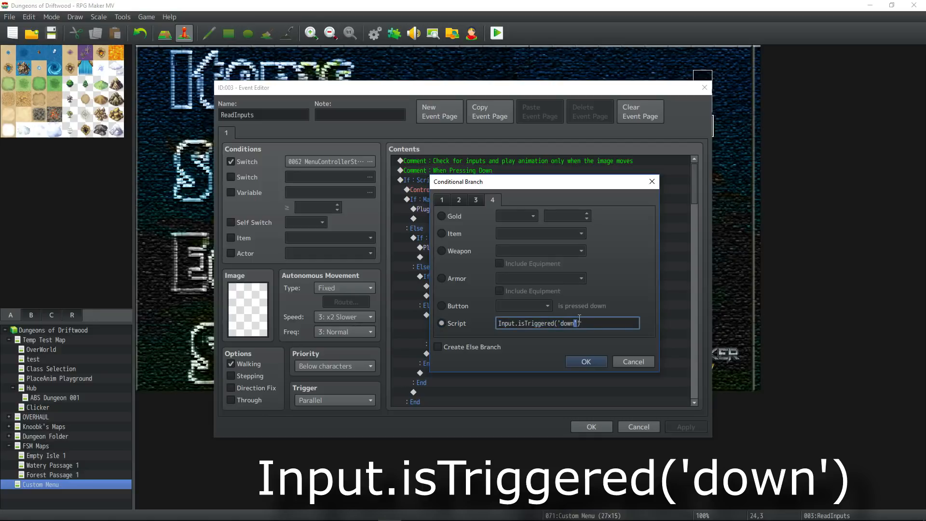
{"action": "left_click", "coordinate": [579, 323]}
{"action": "left_click", "coordinate": [598, 363]}
Review the variable, operation and operand of the Control Variables command in the 'down' branch and close its settings.
{"action": "left_click", "coordinate": [462, 193]}
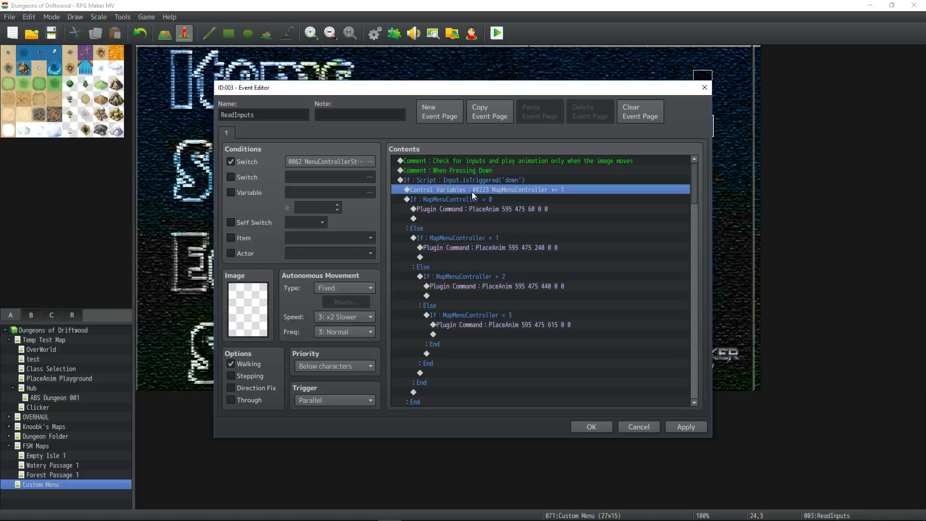
{"action": "right_click", "coordinate": [553, 192]}
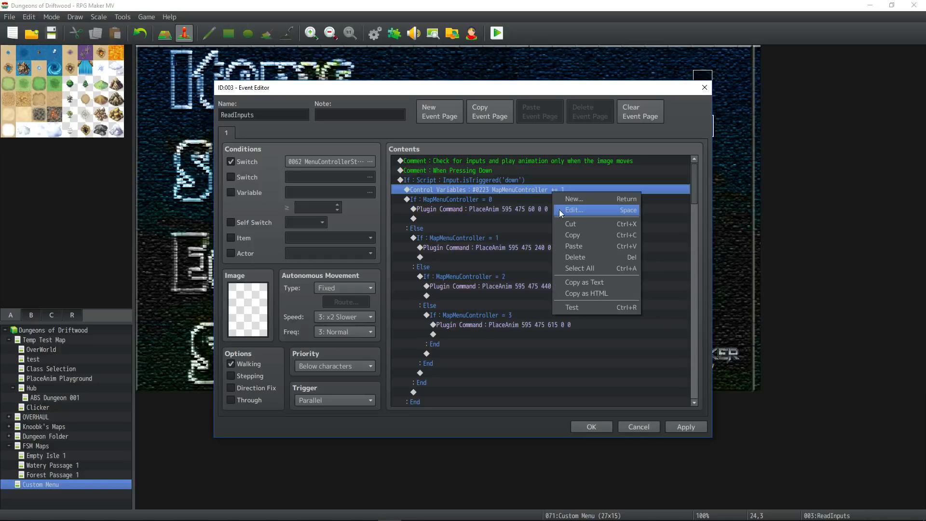
{"action": "left_click", "coordinate": [559, 210]}
{"action": "left_click", "coordinate": [586, 205]}
{"action": "key", "text": "Escape"}
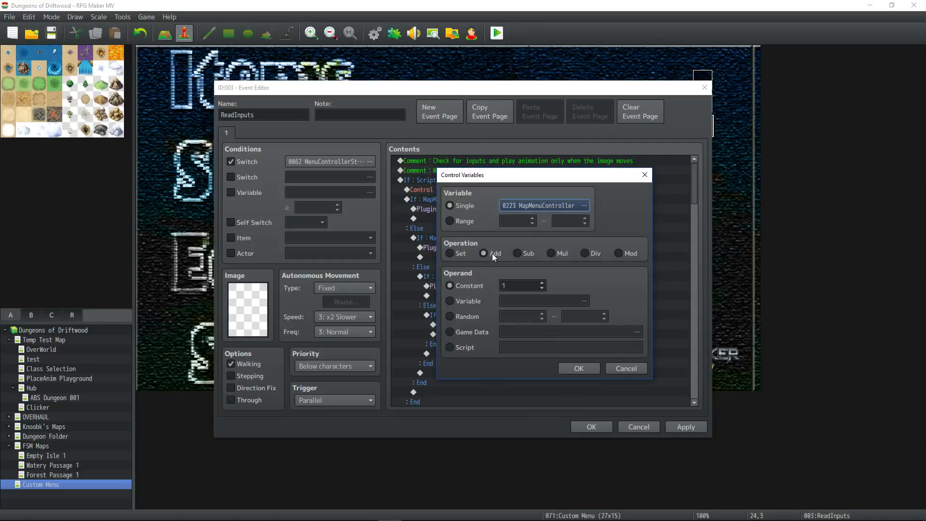
{"action": "left_click", "coordinate": [578, 368]}
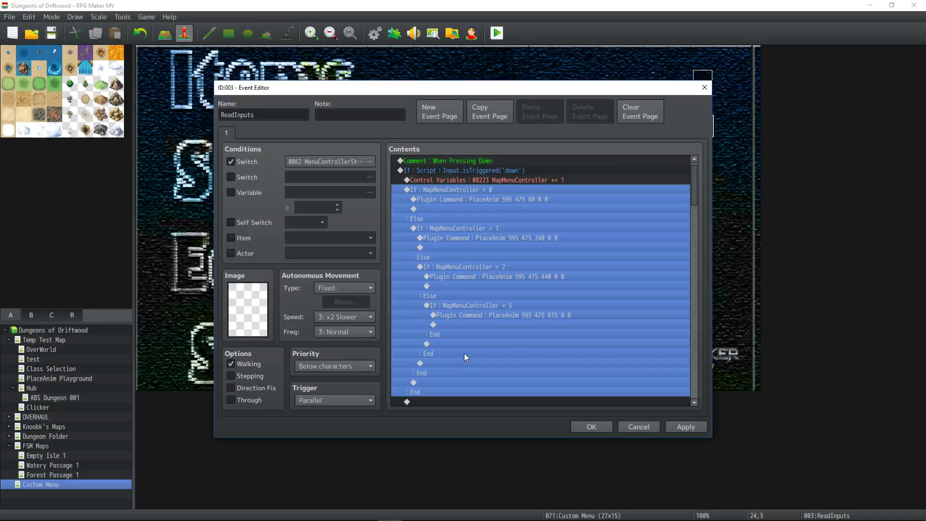
Examine the nested MapMenuController conditions under the 'down' input and the plugin command in the MapMenuController = 0 branch.
{"action": "scroll", "coordinate": [465, 353], "scroll_direction": "up", "scroll_amount": 1}
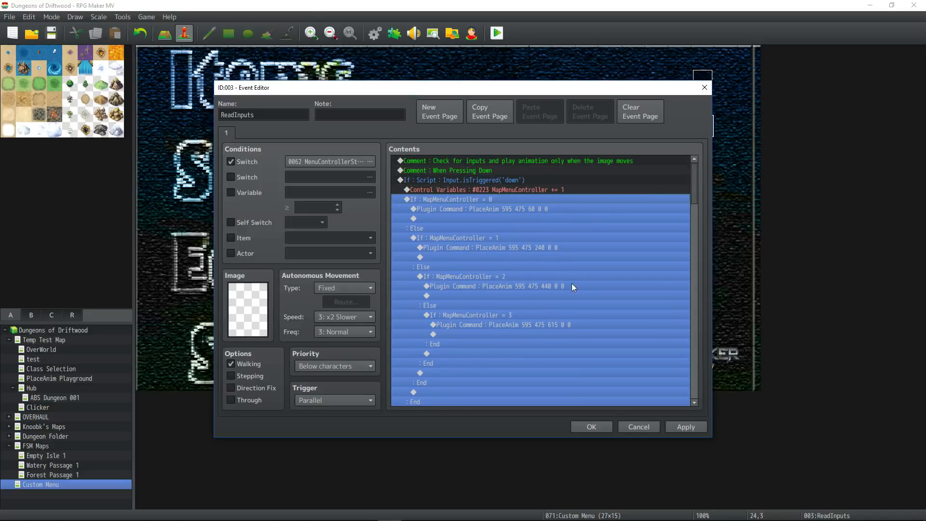
{"action": "left_click", "coordinate": [497, 218]}
{"action": "left_click", "coordinate": [513, 227]}
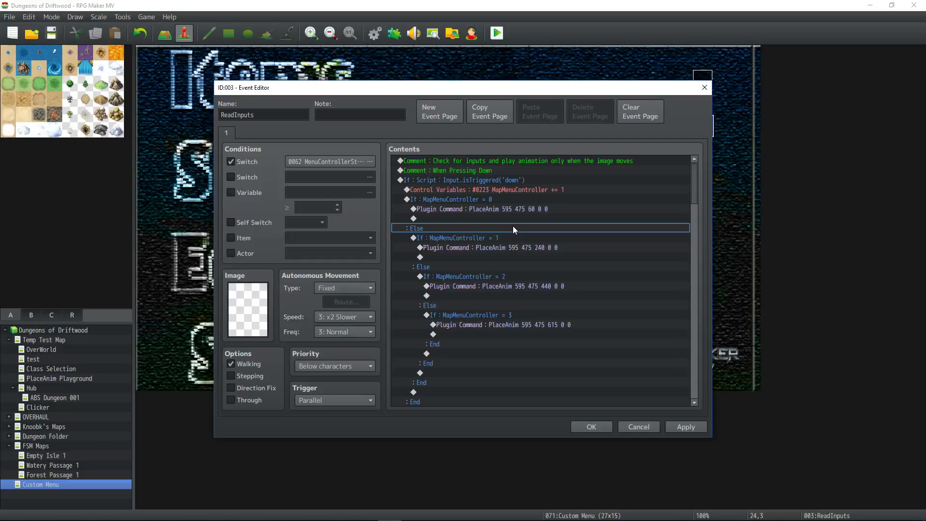
{"action": "left_click", "coordinate": [510, 200]}
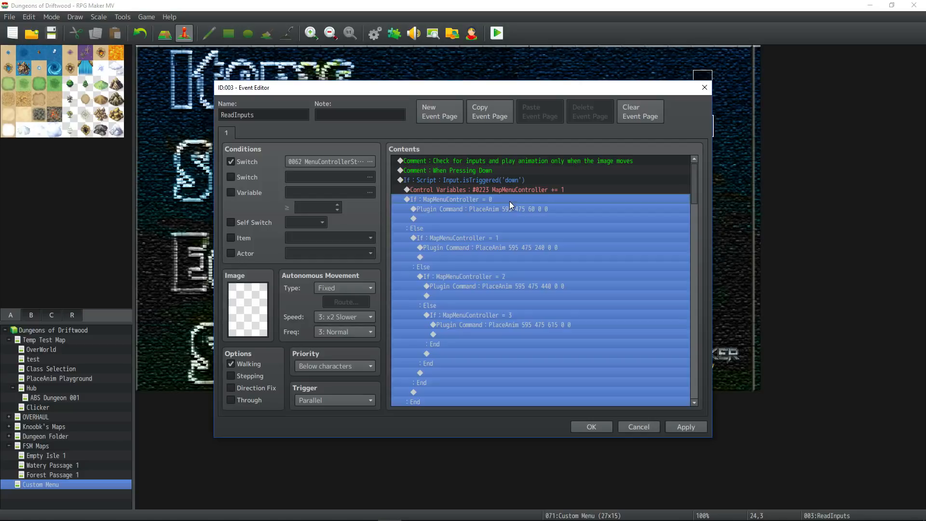
{"action": "left_click", "coordinate": [499, 210]}
{"action": "left_click", "coordinate": [487, 201]}
{"action": "left_click", "coordinate": [473, 209]}
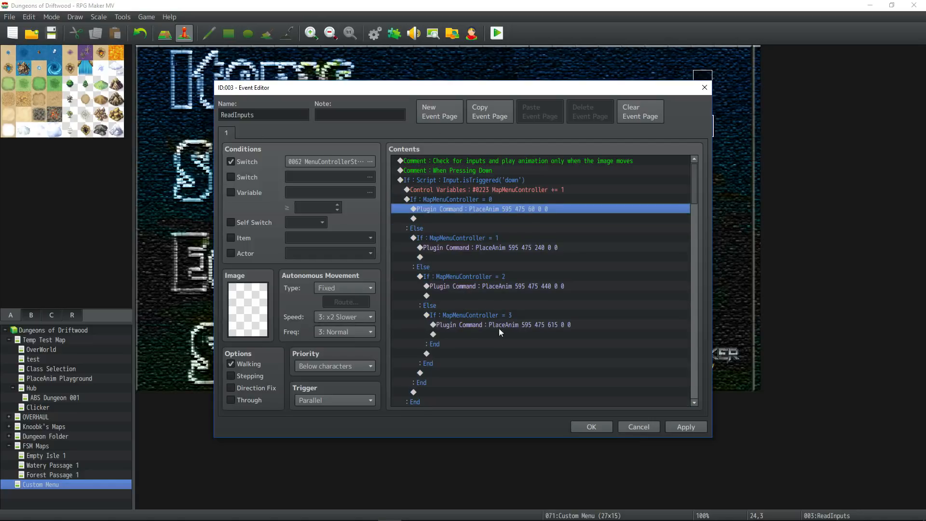
Review the animation number and X and Y arguments of the PlaceAnim command in the MapMenuController = 0 branch and close it.
{"action": "right_click", "coordinate": [480, 209]}
{"action": "left_click", "coordinate": [492, 225]}
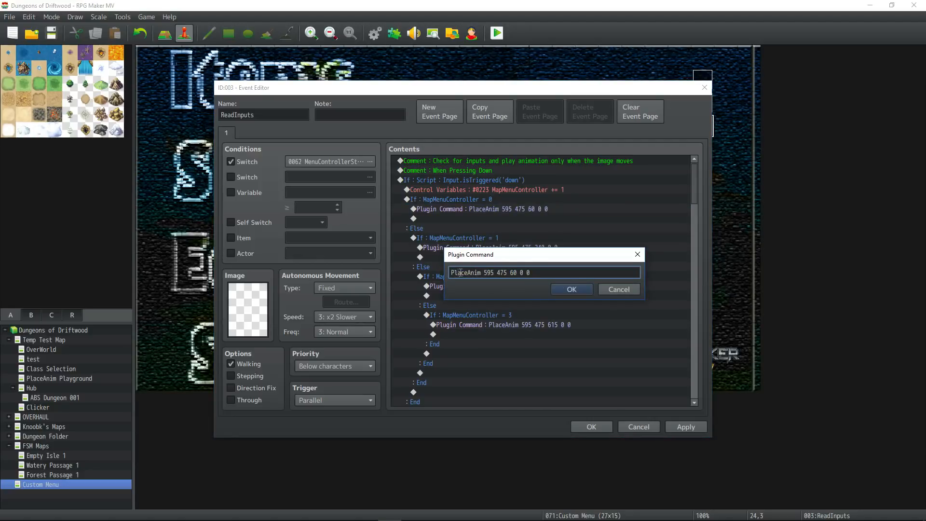
{"action": "mouse_move", "coordinate": [484, 273]}
{"action": "left_mouse_down"}
{"action": "mouse_move", "coordinate": [496, 271]}
{"action": "mouse_move", "coordinate": [484, 271]}
{"action": "left_mouse_up"}
{"action": "left_click", "coordinate": [496, 271]}
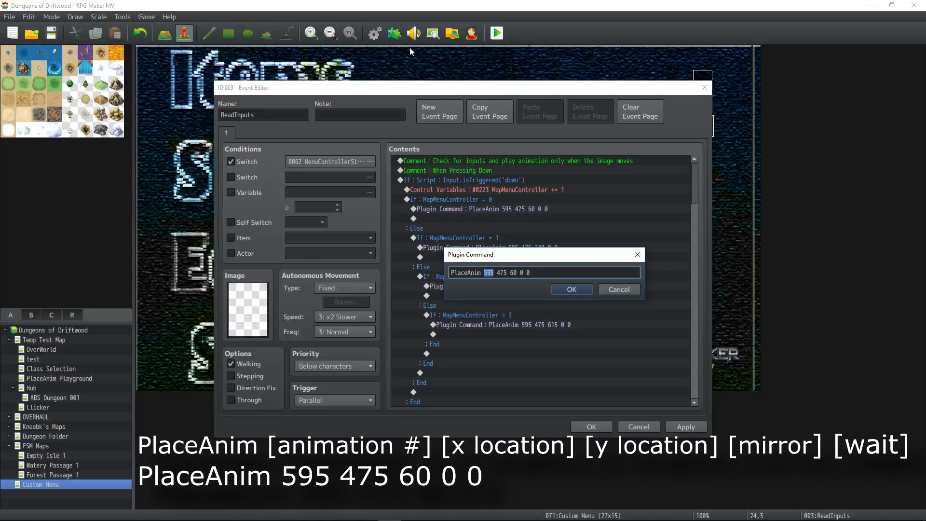
{"action": "left_click_drag", "start_coordinate": [497, 271], "coordinate": [517, 272]}
{"action": "left_click", "coordinate": [517, 273]}
{"action": "left_click", "coordinate": [567, 291]}
Switch from ReadInputs to the DrawImages event and compare the Move Picture coordinates in its MapMenuController = 0 and 1 branches.
{"action": "left_click", "coordinate": [591, 427]}
{"action": "double_click", "coordinate": [705, 107]}
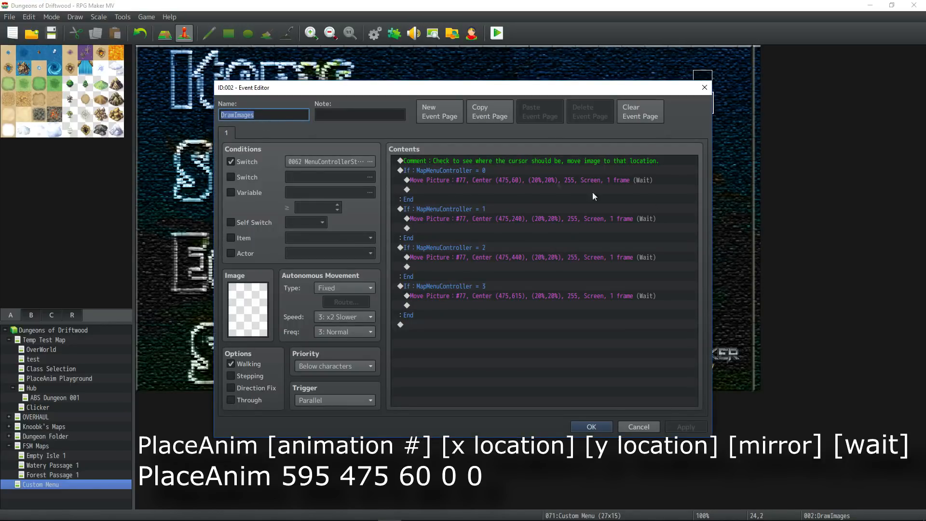
{"action": "left_click", "coordinate": [528, 181]}
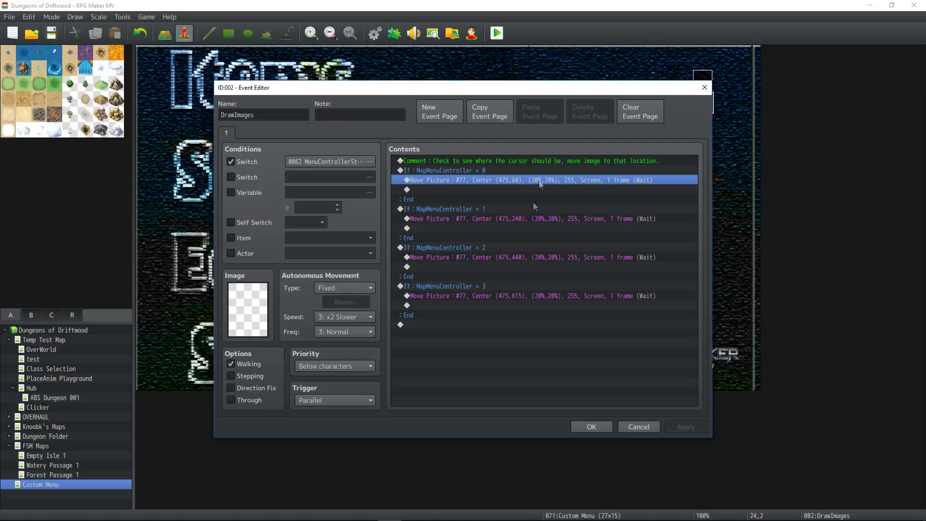
{"action": "left_click", "coordinate": [509, 220]}
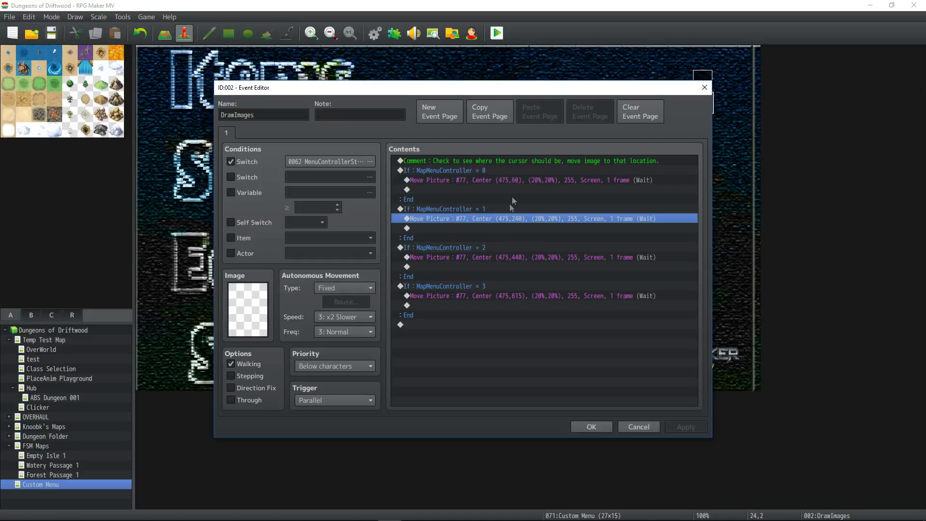
{"action": "left_click", "coordinate": [502, 180]}
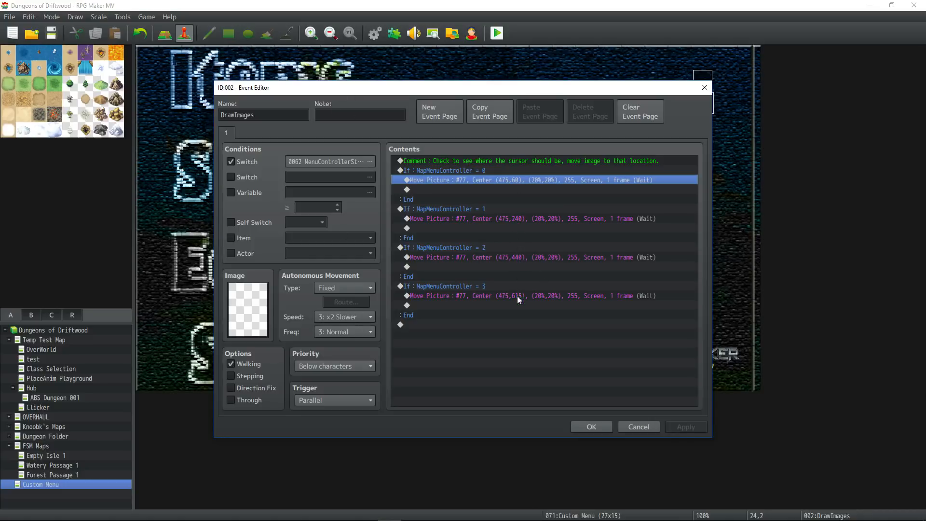
Return to the ReadInputs event and check the MapMenuController = 0 conditional branch settings, including the Create Else Branch option.
{"action": "left_click", "coordinate": [589, 428]}
{"action": "left_click", "coordinate": [710, 127]}
{"action": "double_click", "coordinate": [710, 128]}
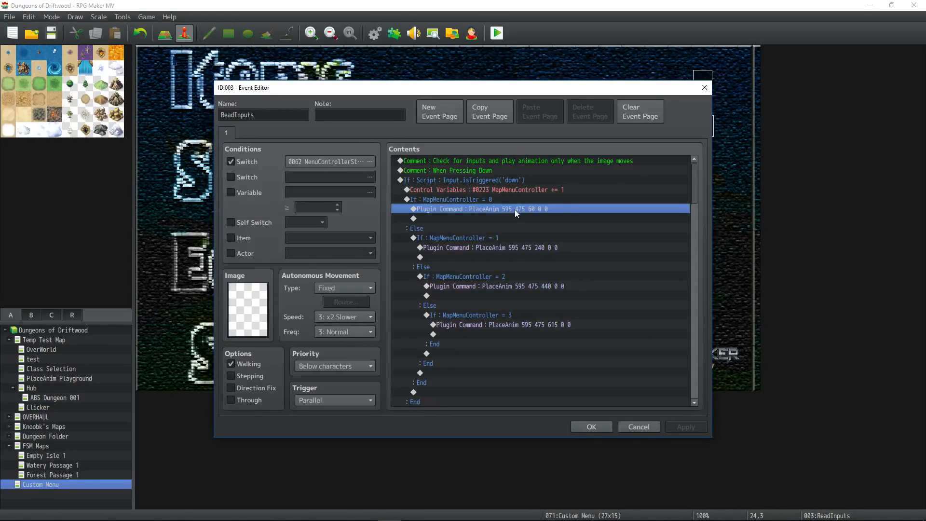
{"action": "left_click", "coordinate": [476, 199]}
{"action": "right_click", "coordinate": [476, 199]}
{"action": "left_click", "coordinate": [499, 213]}
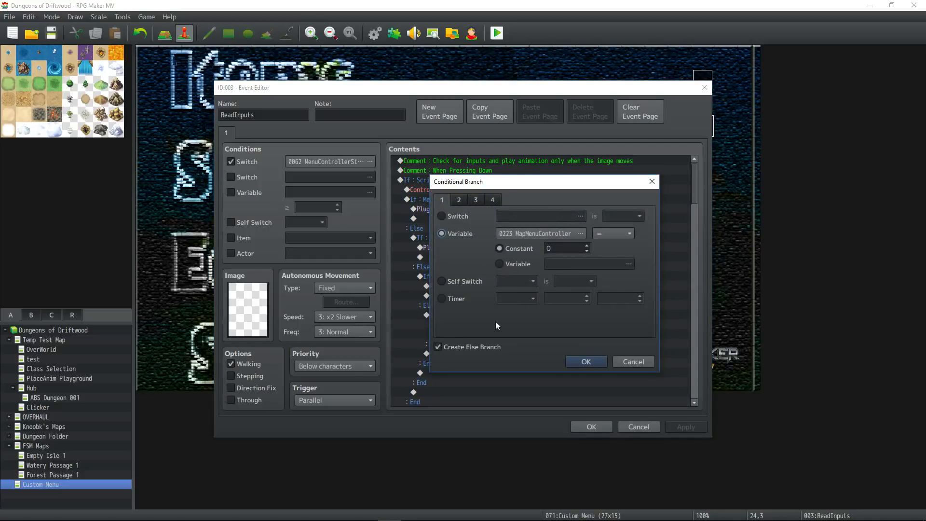
{"action": "left_click", "coordinate": [586, 362]}
Walk through the PlaceAnim commands and nested Else branches for MapMenuController values 0 to 3 under the 'down' input.
{"action": "left_click", "coordinate": [517, 212]}
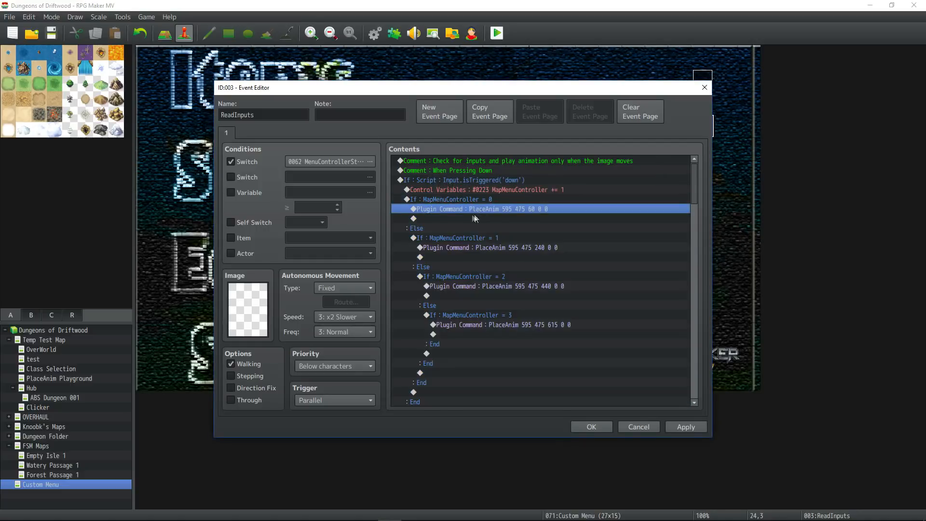
{"action": "left_click", "coordinate": [421, 229]}
{"action": "left_click", "coordinate": [466, 238]}
{"action": "left_click", "coordinate": [536, 248]}
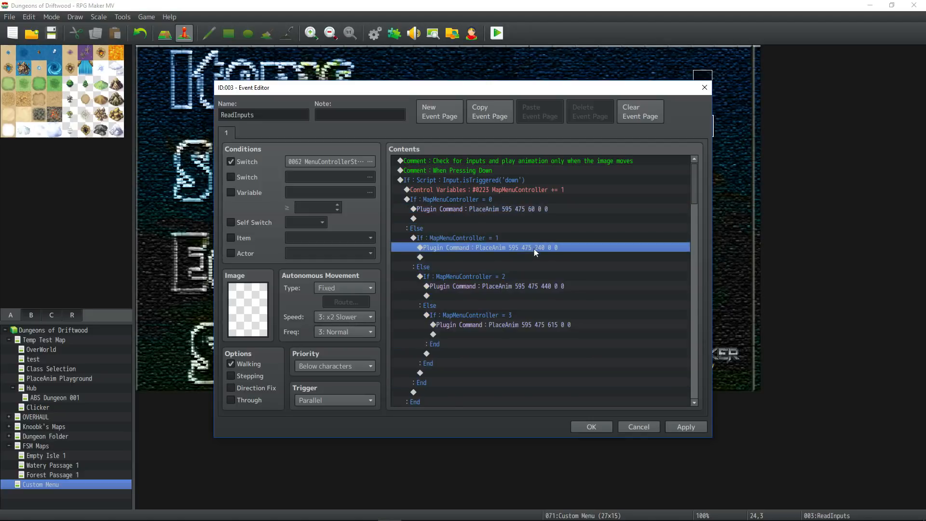
{"action": "left_click", "coordinate": [463, 266]}
{"action": "left_click", "coordinate": [461, 274]}
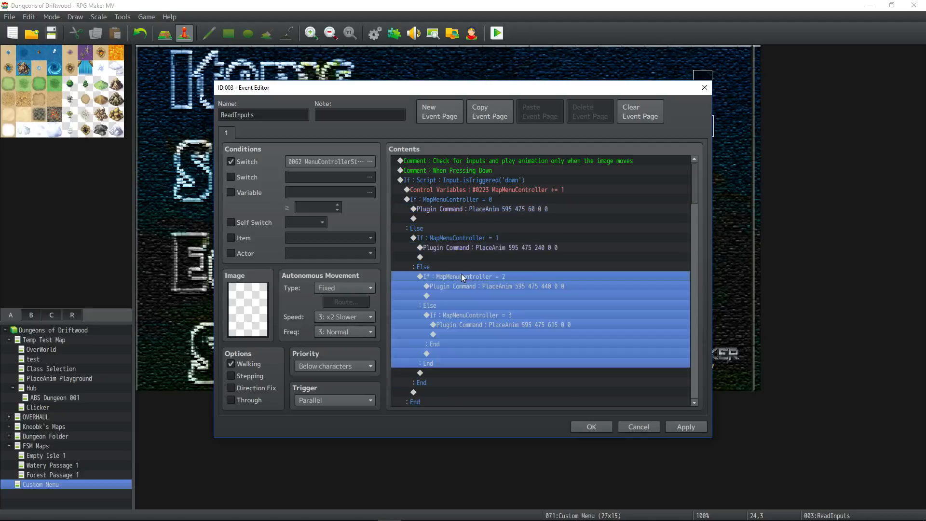
{"action": "left_click", "coordinate": [546, 287]}
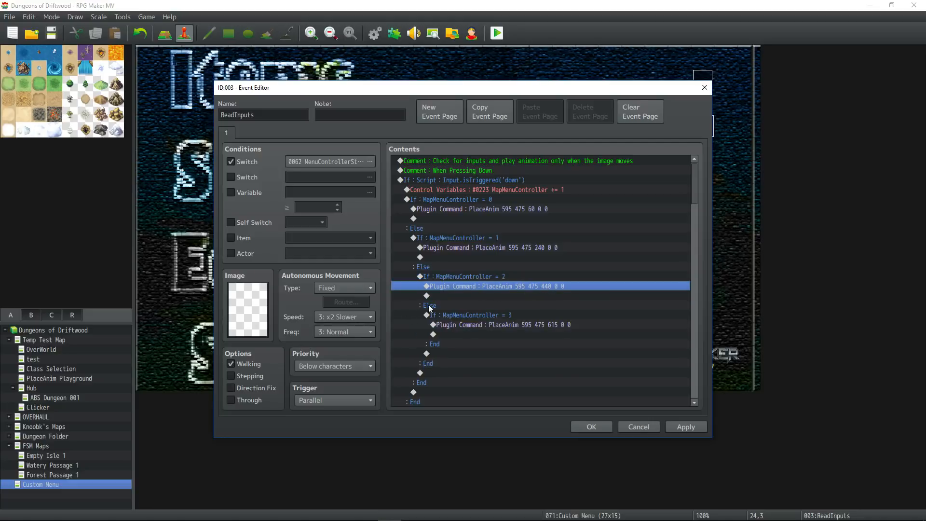
{"action": "left_click", "coordinate": [476, 305]}
{"action": "left_click", "coordinate": [490, 312]}
{"action": "left_click", "coordinate": [544, 324]}
Look over the entire Input.isTriggered('down') block and the start of the 'When Pressing Up' section in ReadInputs.
{"action": "scroll", "coordinate": [516, 313], "scroll_direction": "down", "scroll_amount": 1}
{"action": "scroll", "coordinate": [511, 291], "scroll_direction": "down", "scroll_amount": 1}
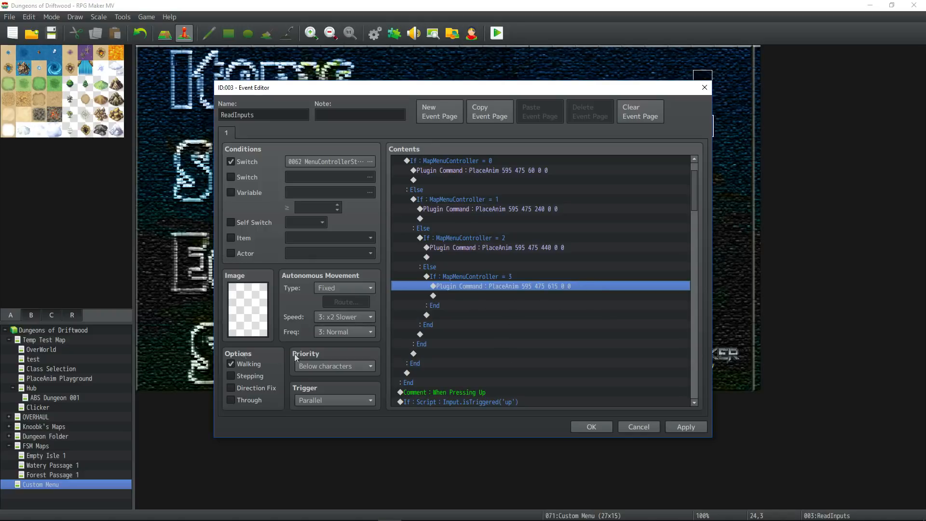
{"action": "scroll", "coordinate": [488, 213], "scroll_direction": "up", "scroll_amount": 2}
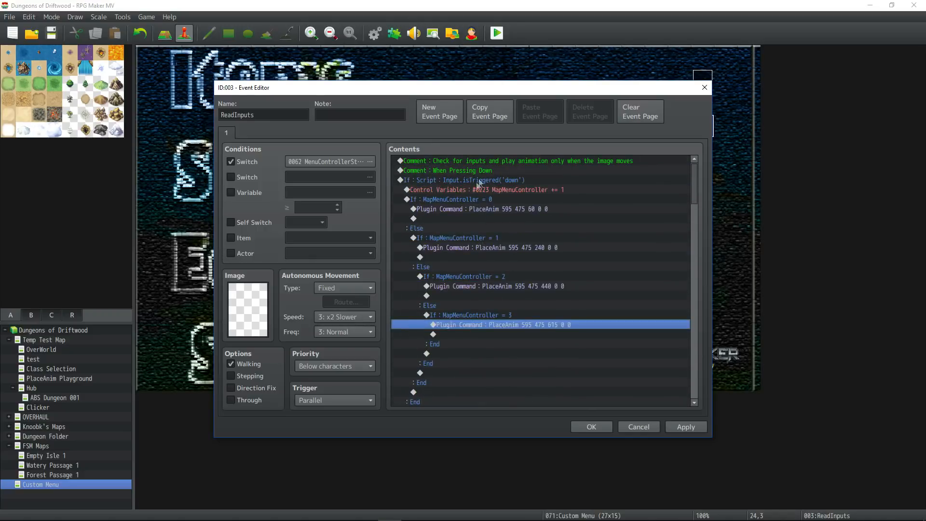
{"action": "left_click", "coordinate": [491, 181]}
{"action": "scroll", "coordinate": [501, 193], "scroll_direction": "down", "scroll_amount": 4}
{"action": "scroll", "coordinate": [475, 181], "scroll_direction": "up", "scroll_amount": 3}
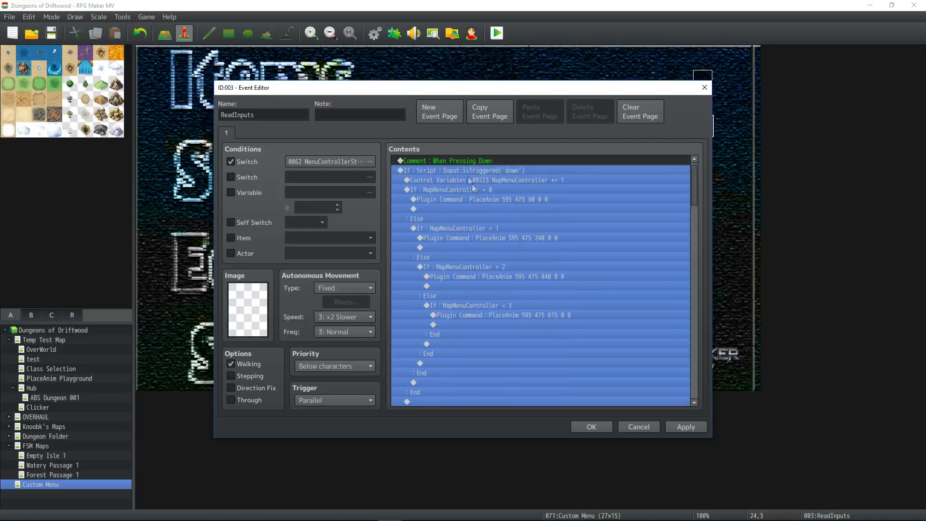
Check the script condition Input.isTriggered('up') of the conditional branch under the 'When Pressing Up' comment in ReadInputs.
{"action": "scroll", "coordinate": [477, 170], "scroll_direction": "down", "scroll_amount": 6}
{"action": "left_click", "coordinate": [463, 199]}
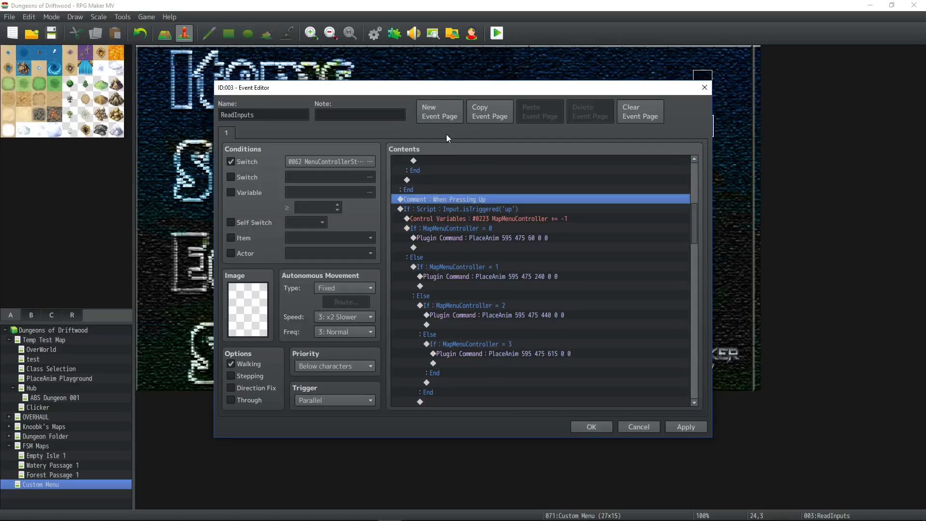
{"action": "mouse_move", "coordinate": [504, 219]}
{"action": "left_mouse_down"}
{"action": "mouse_move", "coordinate": [488, 198]}
{"action": "mouse_move", "coordinate": [523, 221]}
{"action": "left_mouse_up"}
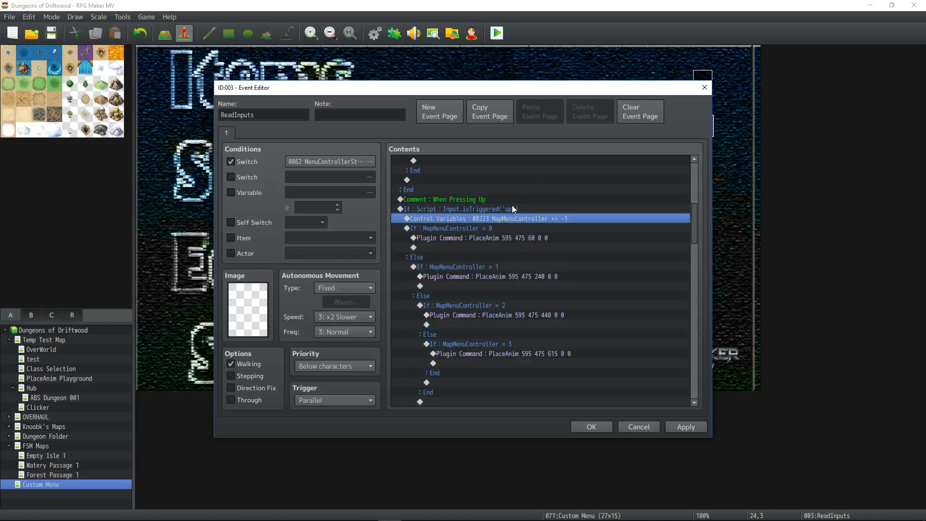
{"action": "left_click", "coordinate": [500, 209]}
{"action": "right_click", "coordinate": [501, 208]}
{"action": "left_click", "coordinate": [514, 230]}
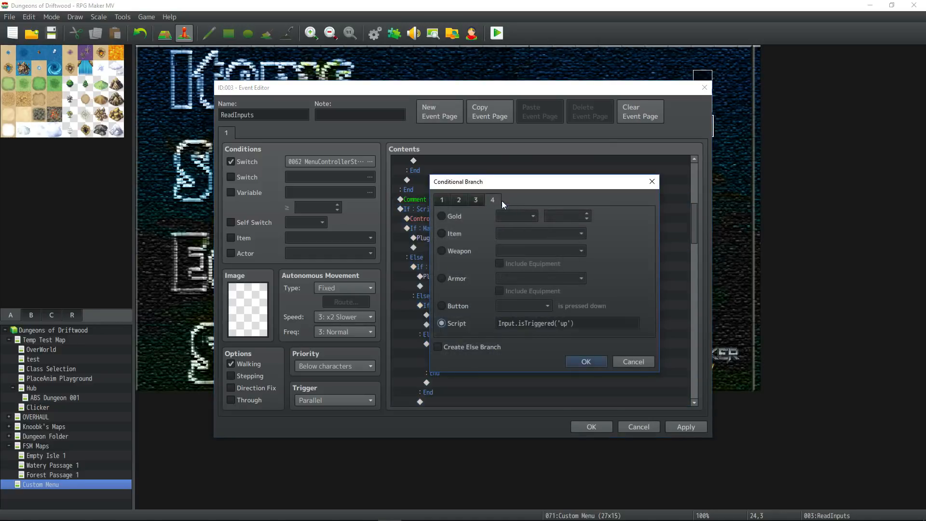
{"action": "left_click", "coordinate": [564, 323]}
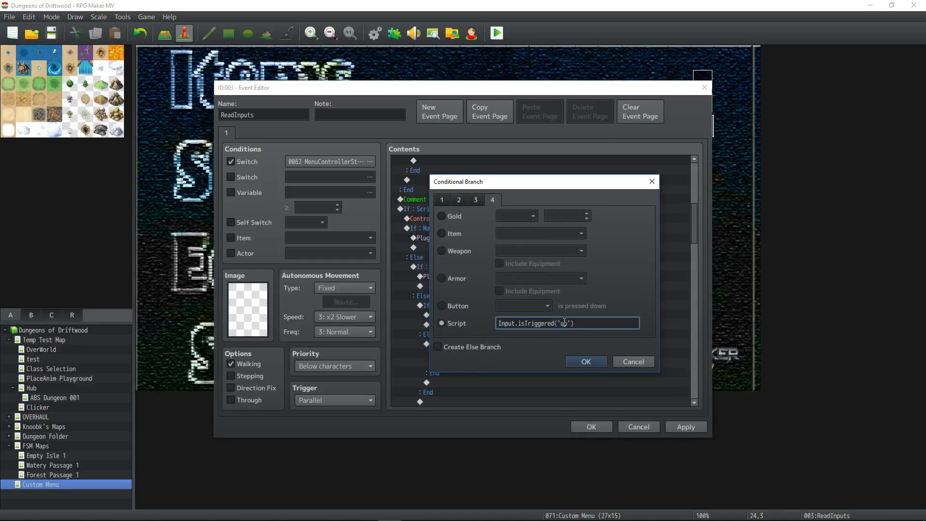
{"action": "left_click", "coordinate": [587, 362]}
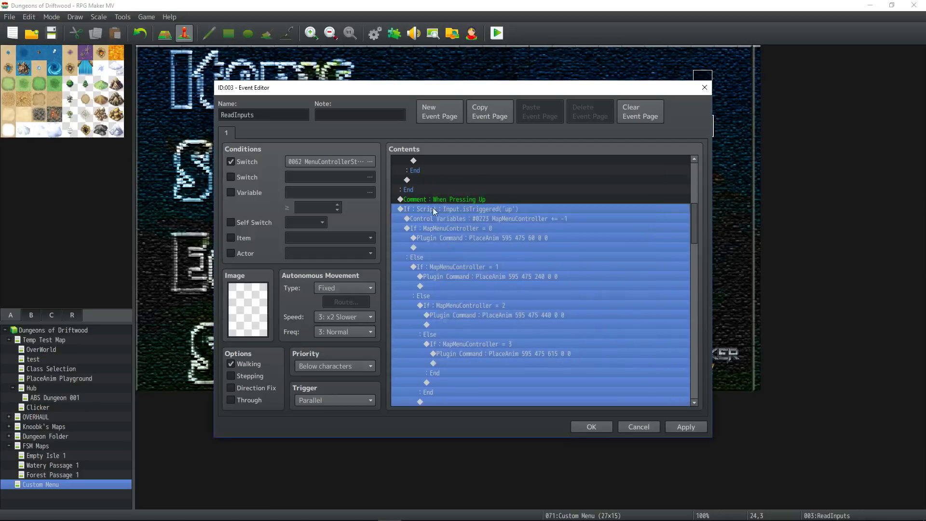
Inspect the Control Variables settings for MapMenuController in the 'up' branch, including the operation and constant, and compare them with the 'down' branch.
{"action": "left_click", "coordinate": [471, 227]}
{"action": "left_click", "coordinate": [420, 220]}
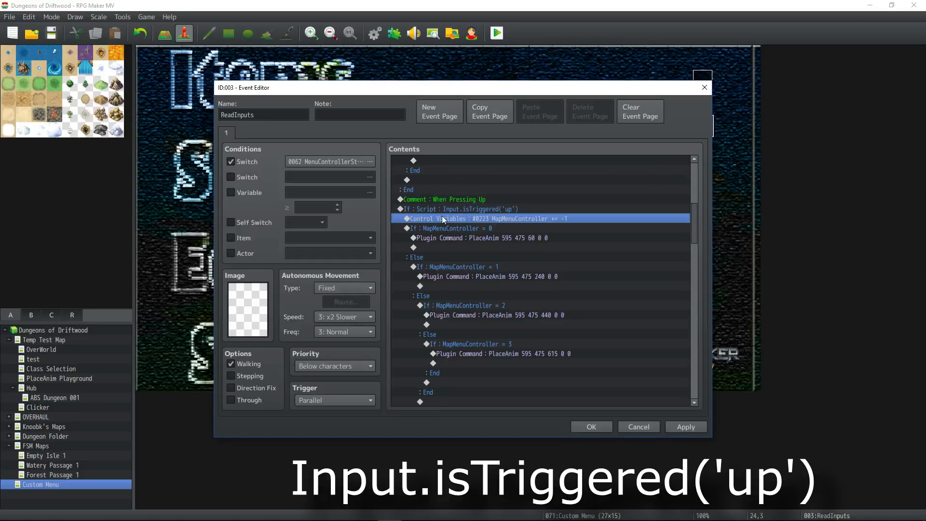
{"action": "scroll", "coordinate": [555, 202], "scroll_direction": "up", "scroll_amount": 2}
{"action": "scroll", "coordinate": [545, 232], "scroll_direction": "down", "scroll_amount": 1}
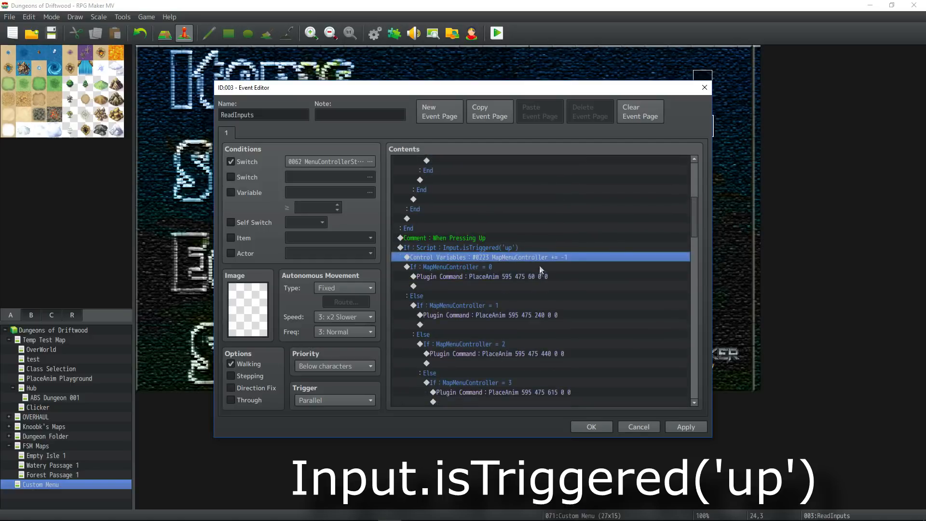
{"action": "double_click", "coordinate": [484, 255]}
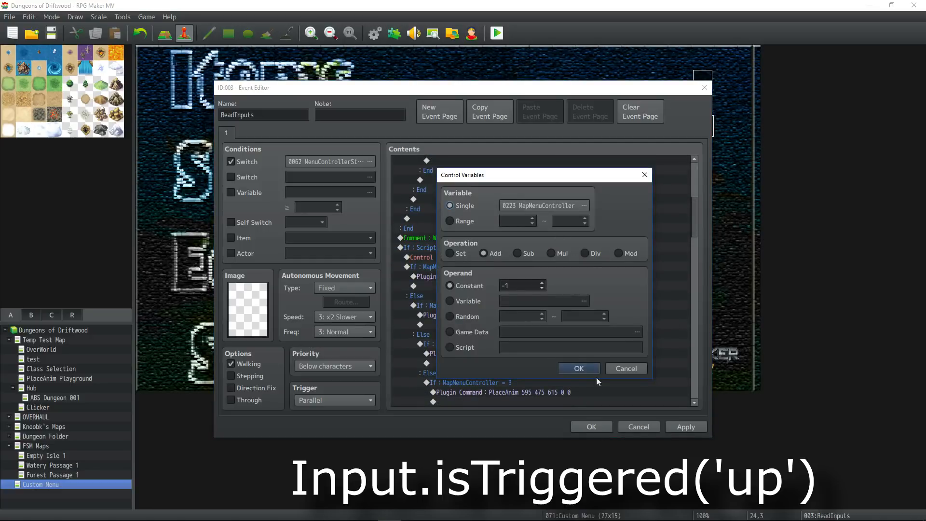
{"action": "left_click", "coordinate": [586, 369]}
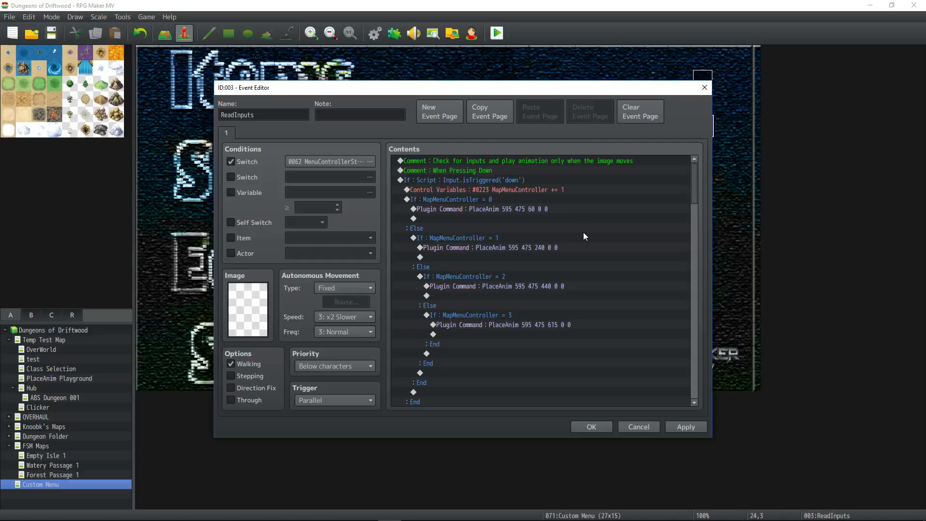
{"action": "scroll", "coordinate": [590, 259], "scroll_direction": "down", "scroll_amount": 4}
{"action": "scroll", "coordinate": [589, 263], "scroll_direction": "down", "scroll_amount": 4}
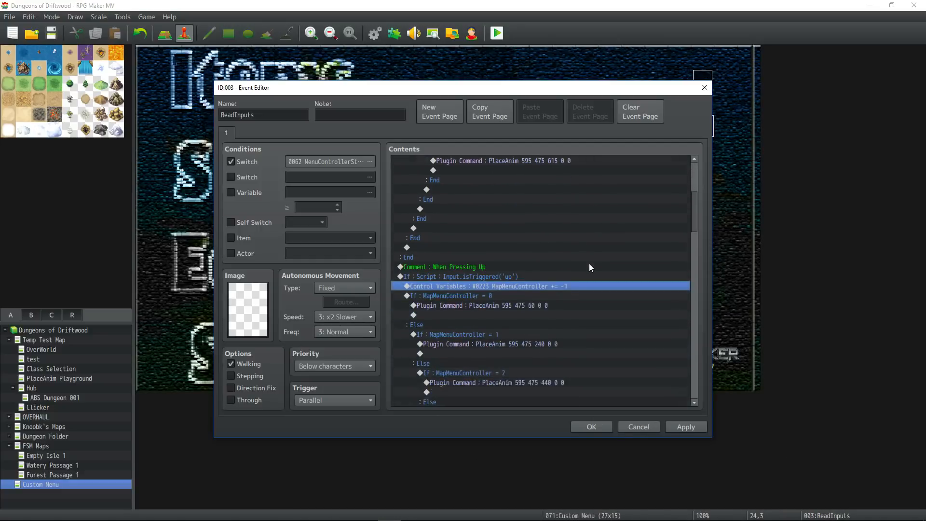
{"action": "right_click", "coordinate": [463, 210]}
{"action": "left_click", "coordinate": [483, 233]}
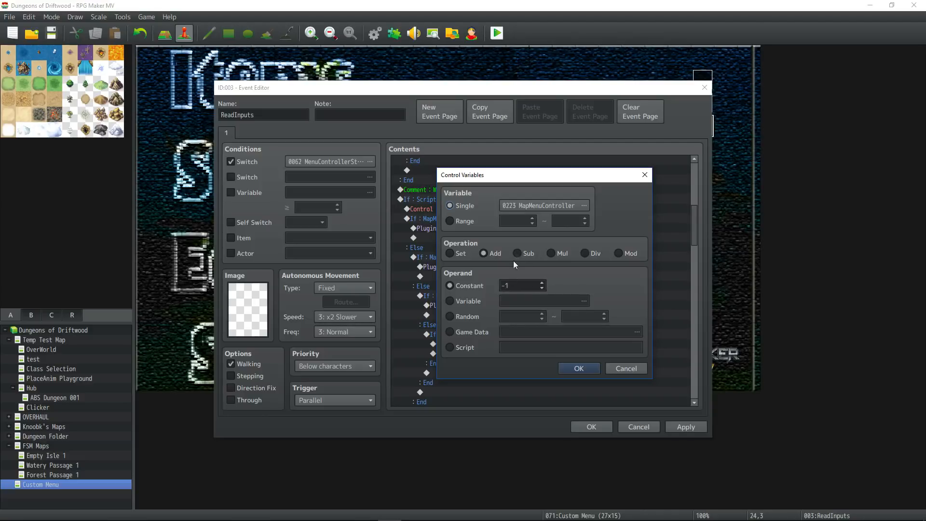
{"action": "left_click", "coordinate": [579, 368]}
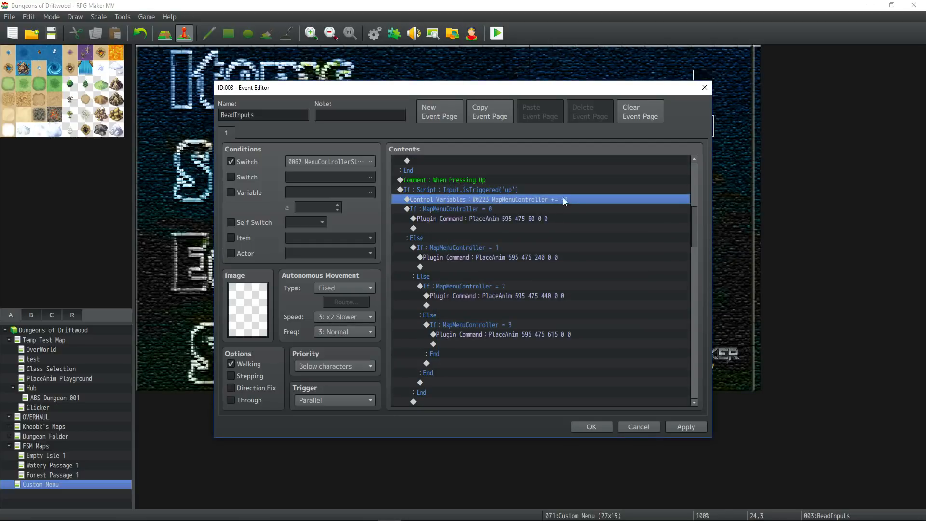
Compare the nested MapMenuController branches and PlaceAnim commands of the 'up' block with those of the 'down' block.
{"action": "left_click", "coordinate": [456, 230]}
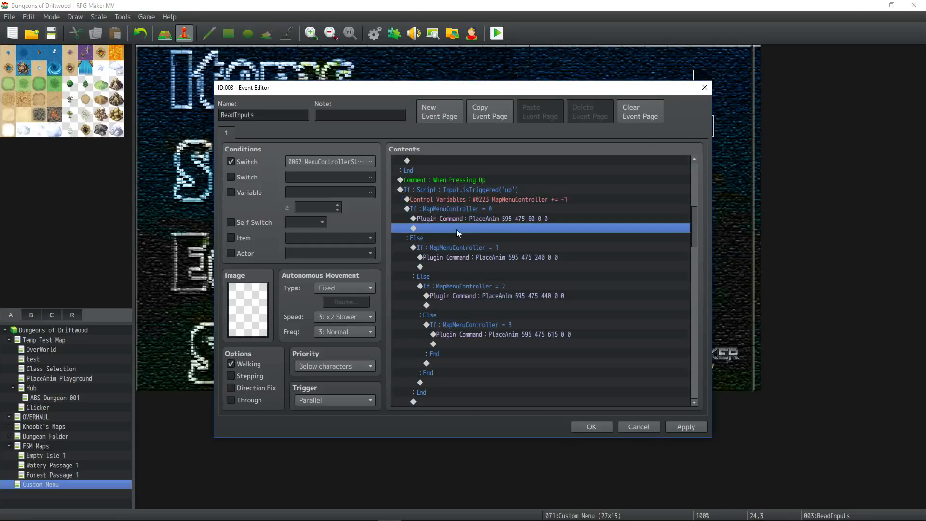
{"action": "left_click", "coordinate": [474, 206]}
{"action": "scroll", "coordinate": [531, 226], "scroll_direction": "up", "scroll_amount": 9}
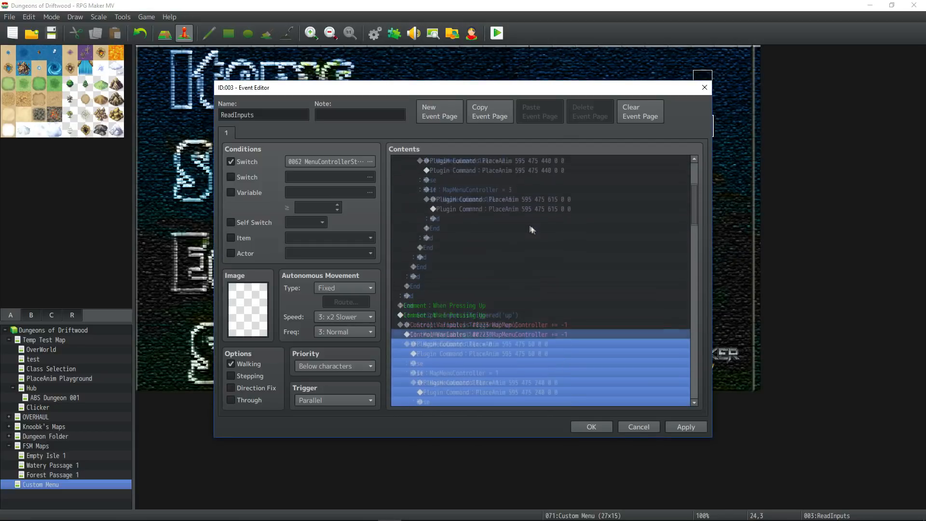
{"action": "left_click", "coordinate": [495, 198]}
{"action": "scroll", "coordinate": [501, 217], "scroll_direction": "down", "scroll_amount": 8}
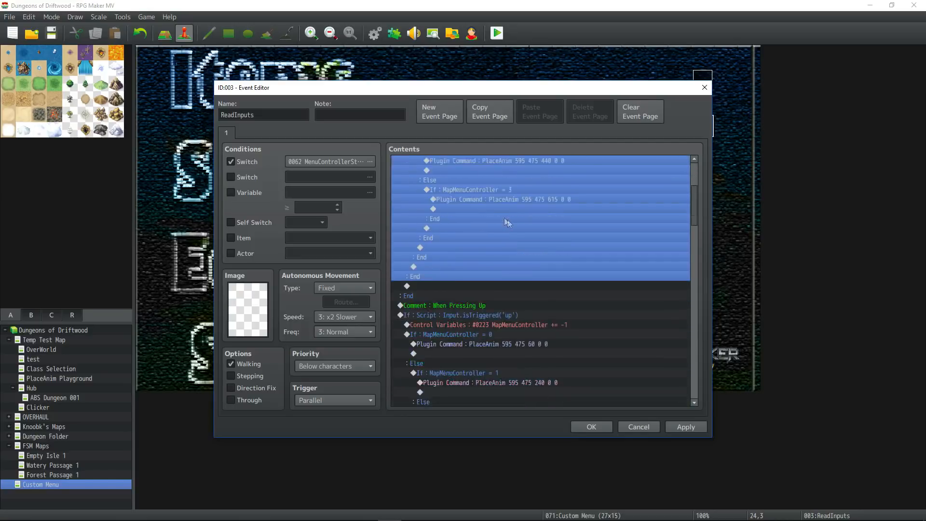
{"action": "left_click", "coordinate": [484, 226]}
{"action": "scroll", "coordinate": [497, 230], "scroll_direction": "down", "scroll_amount": 1}
{"action": "scroll", "coordinate": [499, 222], "scroll_direction": "down", "scroll_amount": 1}
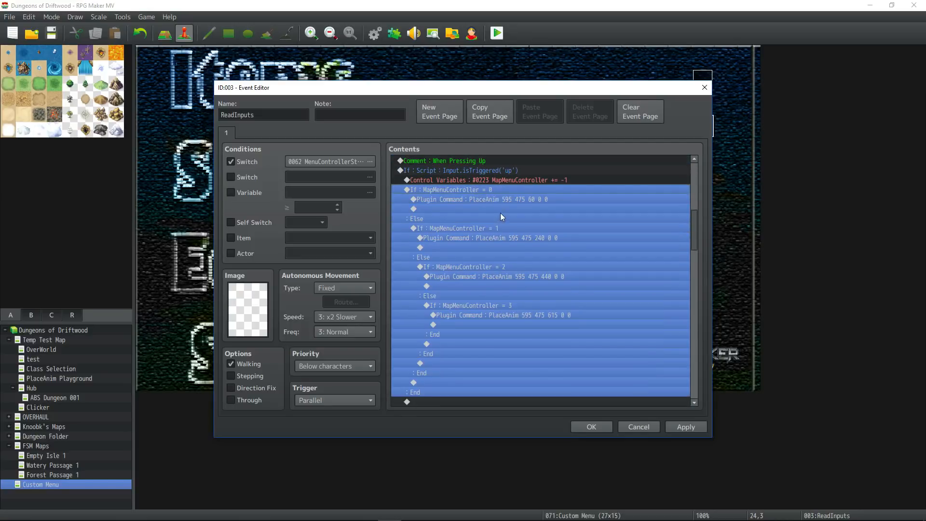
Examine the 'Pressing Up at the Top, scrolls cursor to bottom' section and the settings of its MapMenuController < 0 conditional branch.
{"action": "scroll", "coordinate": [499, 212], "scroll_direction": "down", "scroll_amount": 6}
{"action": "left_click", "coordinate": [501, 218]}
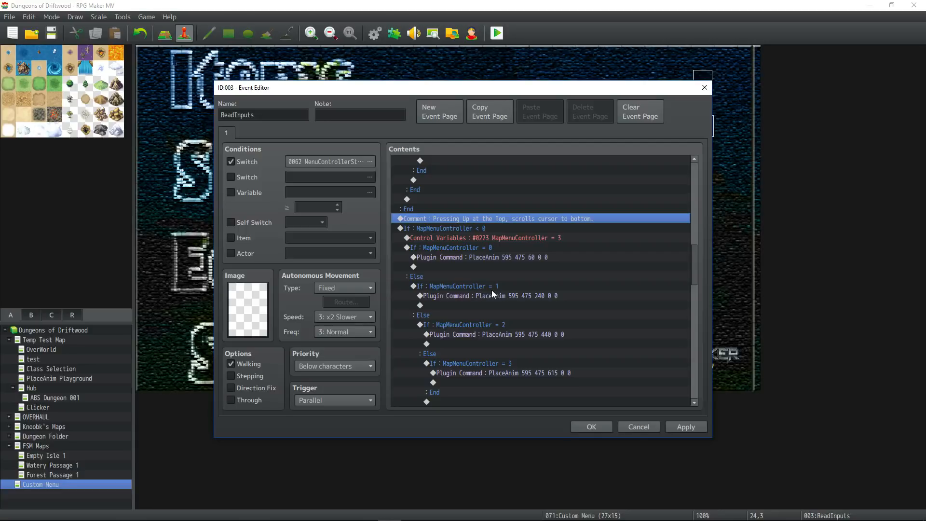
{"action": "scroll", "coordinate": [468, 232], "scroll_direction": "down", "scroll_amount": 1}
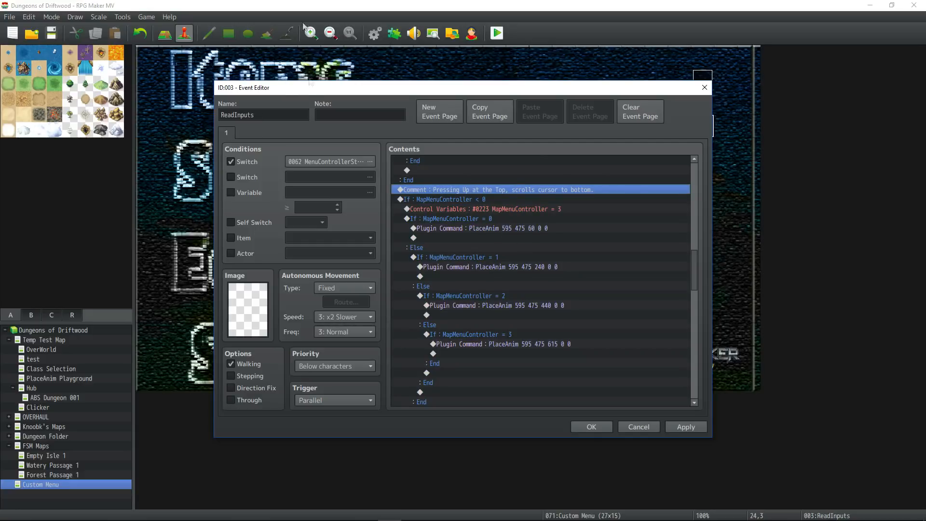
{"action": "left_click_drag", "start_coordinate": [419, 402], "coordinate": [463, 200]}
{"action": "right_click", "coordinate": [463, 201]}
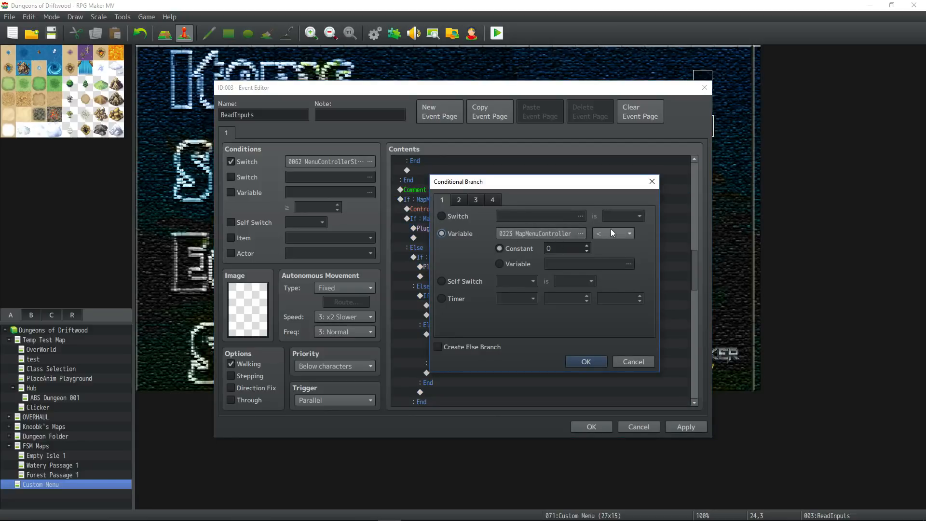
{"action": "left_click", "coordinate": [593, 366]}
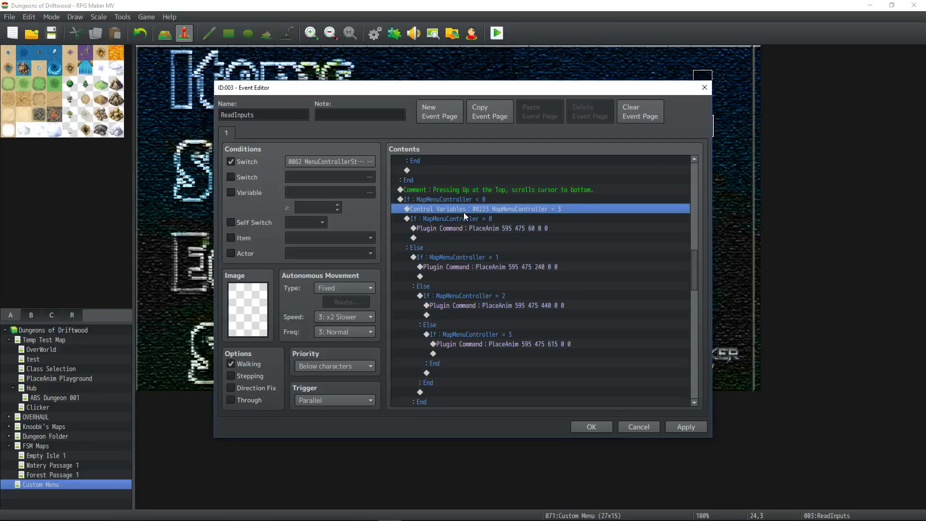
Inspect the Control Variables command inside the MapMenuController < 0 branch and read through the nested PlaceAnim branches that follow it.
{"action": "right_click", "coordinate": [471, 209]}
{"action": "left_click", "coordinate": [482, 225]}
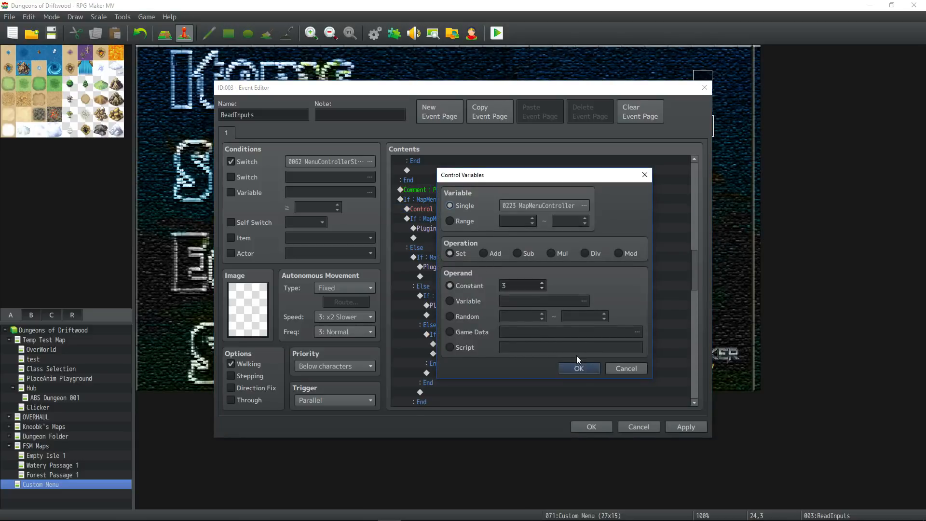
{"action": "left_click", "coordinate": [576, 369]}
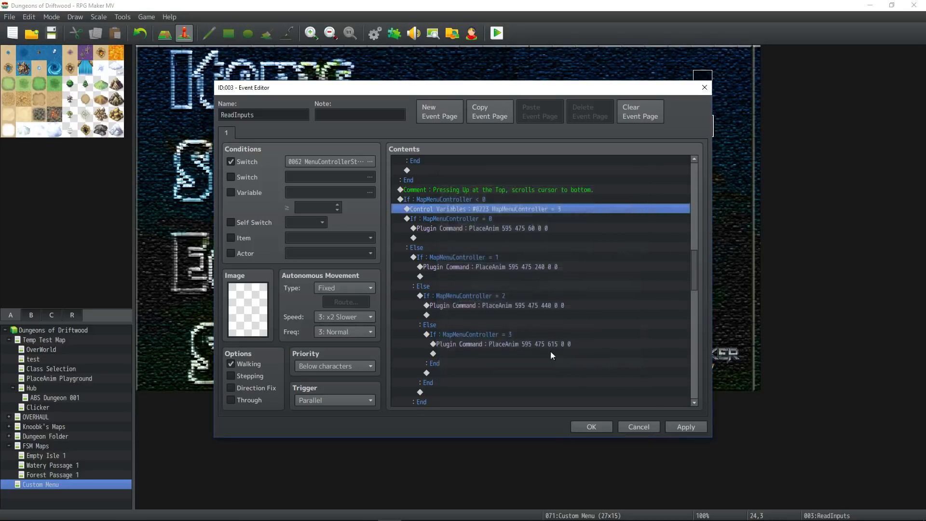
{"action": "left_click", "coordinate": [452, 219]}
{"action": "scroll", "coordinate": [463, 221], "scroll_direction": "down", "scroll_amount": 1}
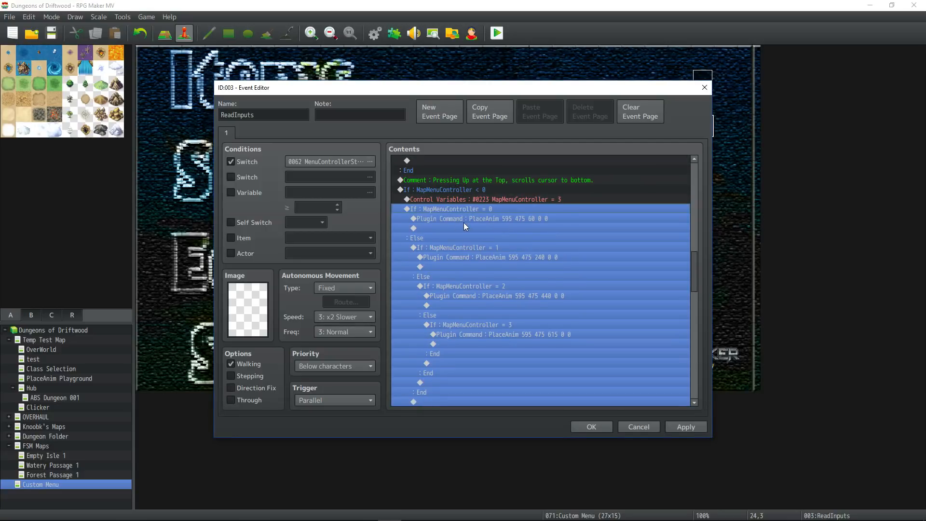
{"action": "scroll", "coordinate": [482, 219], "scroll_direction": "down", "scroll_amount": 5}
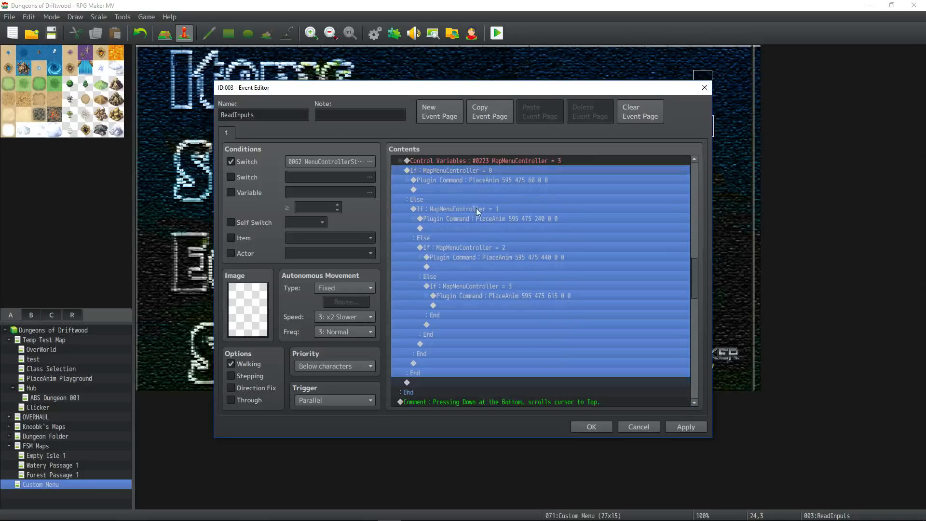
Review the 'Pressing Down at the Bottom, scrolls cursor to Top' section with its MapMenuController > 3 branch and nested PlaceAnim branches.
{"action": "scroll", "coordinate": [481, 225], "scroll_direction": "up", "scroll_amount": 3}
{"action": "scroll", "coordinate": [482, 225], "scroll_direction": "down", "scroll_amount": 3}
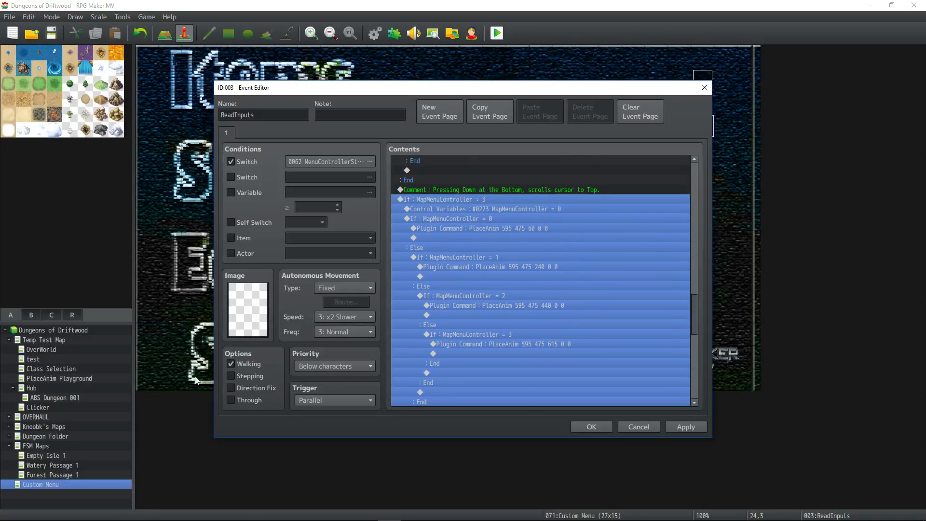
{"action": "scroll", "coordinate": [464, 179], "scroll_direction": "down", "scroll_amount": 1}
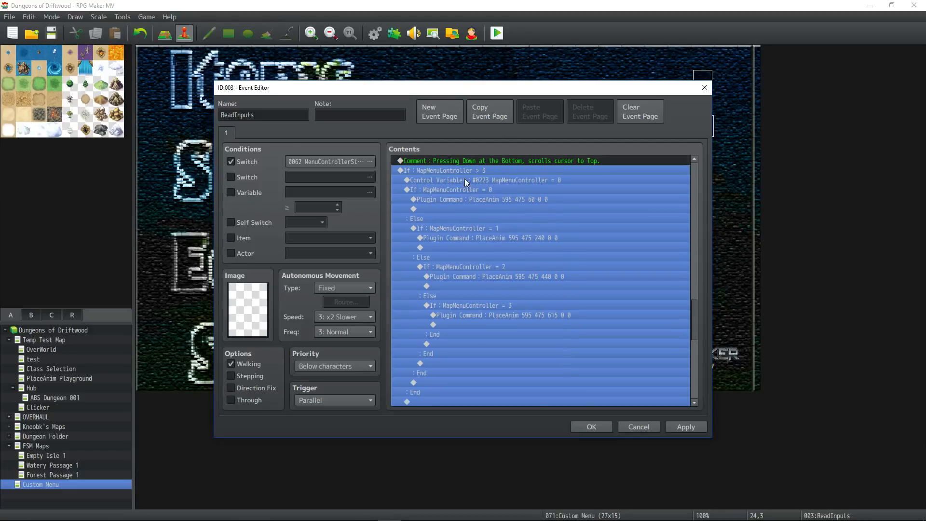
{"action": "scroll", "coordinate": [464, 179], "scroll_direction": "down", "scroll_amount": 1}
{"action": "left_click", "coordinate": [479, 187]}
{"action": "left_click", "coordinate": [480, 173]}
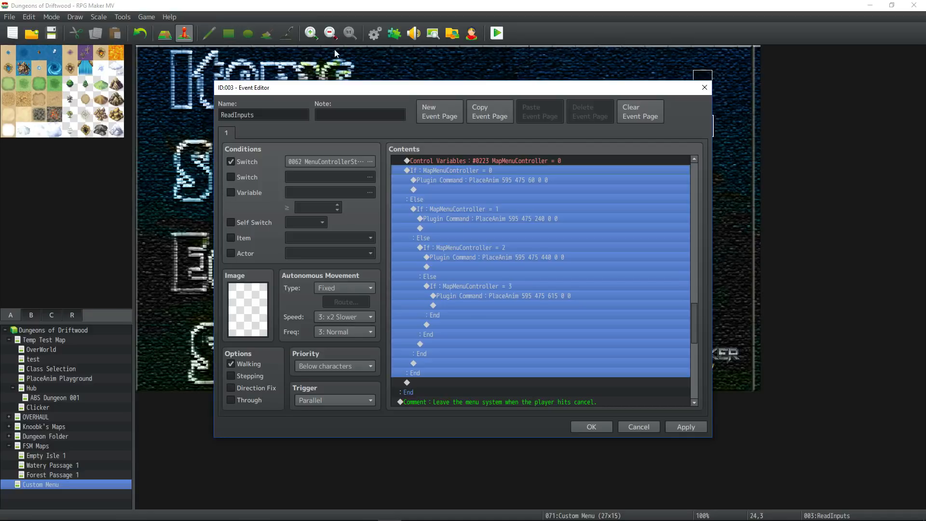
Go to the 'Leave the menu system when the player hits cancel' section and check its Input.isTriggered('cancel') script condition.
{"action": "scroll", "coordinate": [493, 191], "scroll_direction": "down", "scroll_amount": 5}
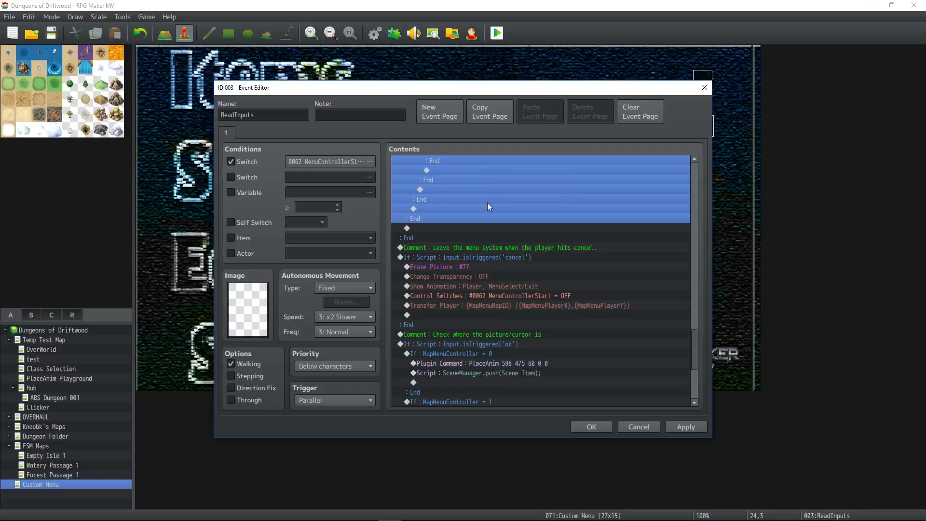
{"action": "scroll", "coordinate": [487, 204], "scroll_direction": "down", "scroll_amount": 1}
{"action": "left_click", "coordinate": [494, 228]}
{"action": "scroll", "coordinate": [496, 236], "scroll_direction": "down", "scroll_amount": 3}
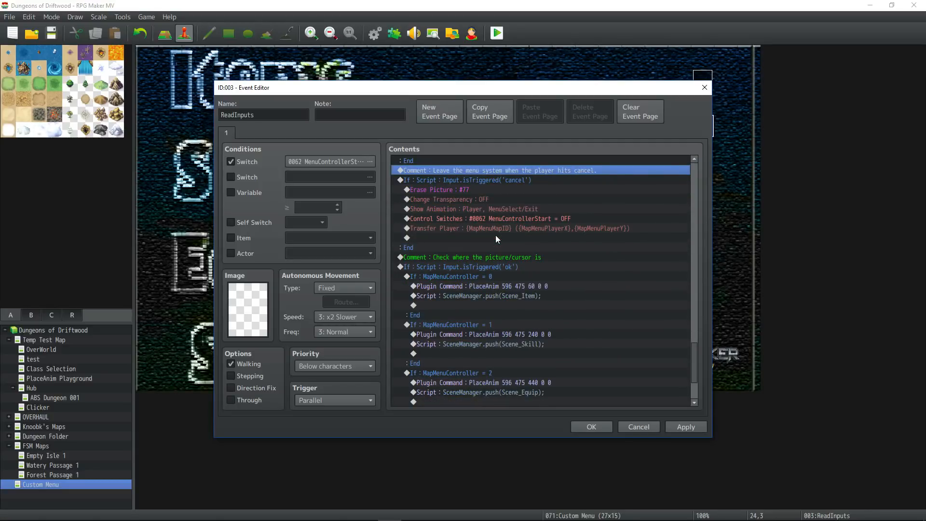
{"action": "key", "text": "Down"}
{"action": "key", "text": "Return"}
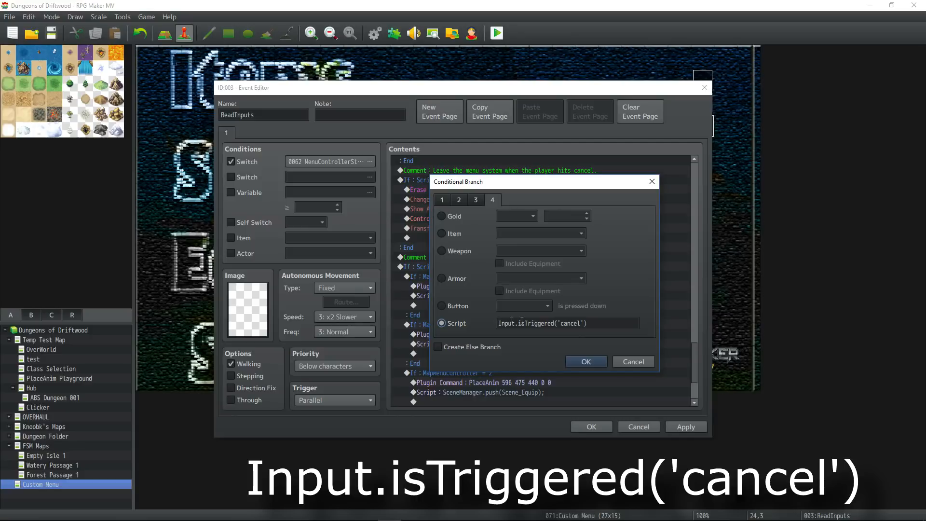
{"action": "left_click", "coordinate": [563, 323]}
{"action": "double_click", "coordinate": [570, 324]}
{"action": "left_click", "coordinate": [587, 363]}
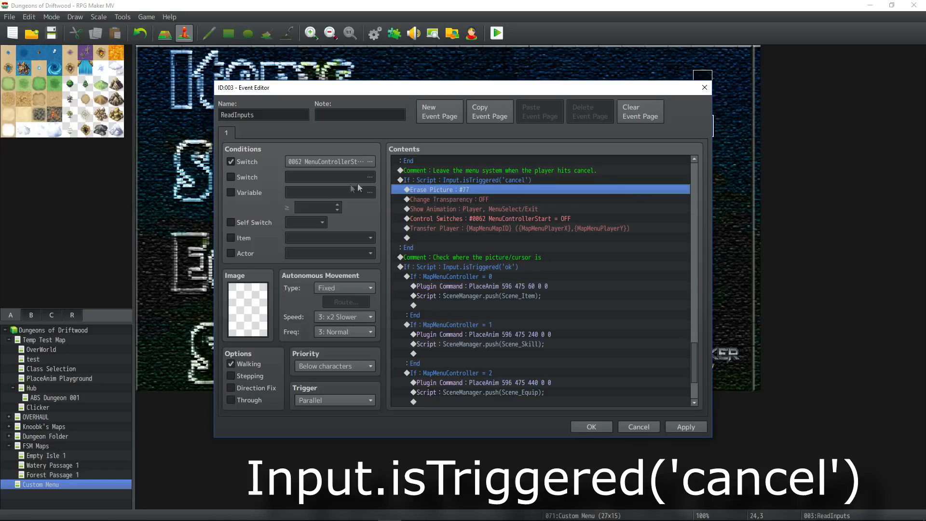
Walk through the 'cancel' branch commands from Change Transparency and Show Animation to the MenuControllerStart switch and Transfer Player.
{"action": "left_click", "coordinate": [441, 200]}
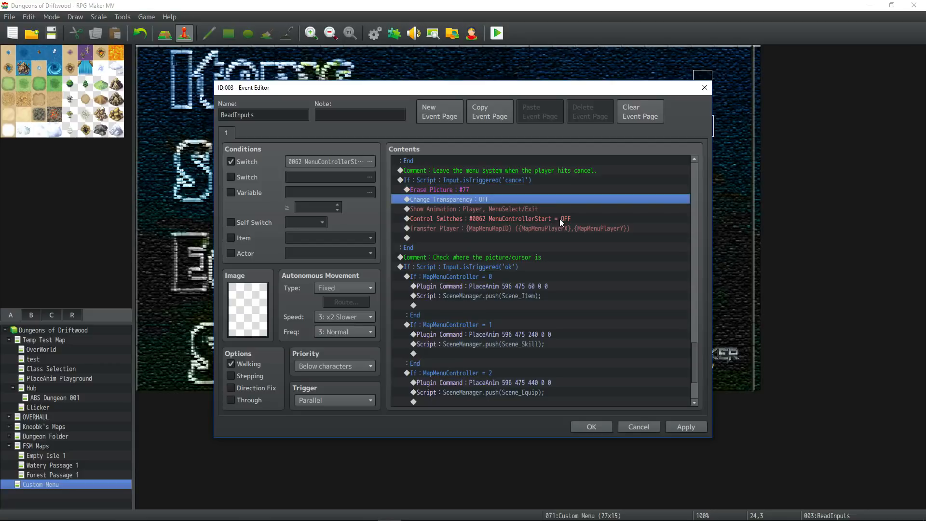
{"action": "left_click", "coordinate": [473, 209]}
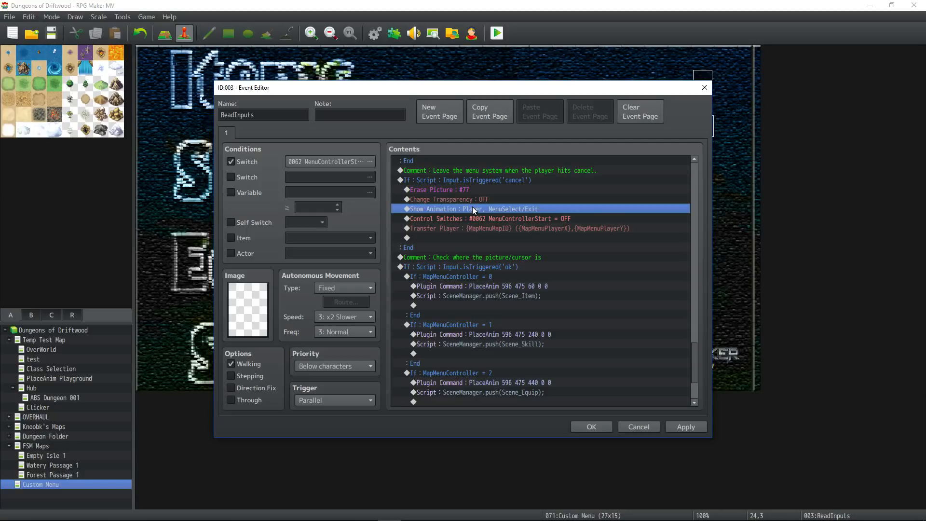
{"action": "left_click", "coordinate": [500, 219]}
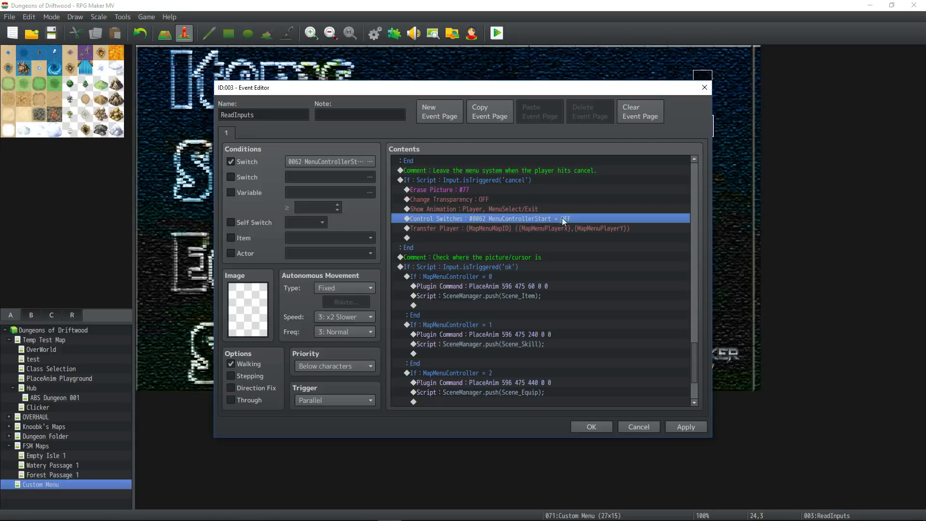
{"action": "key", "text": "Down"}
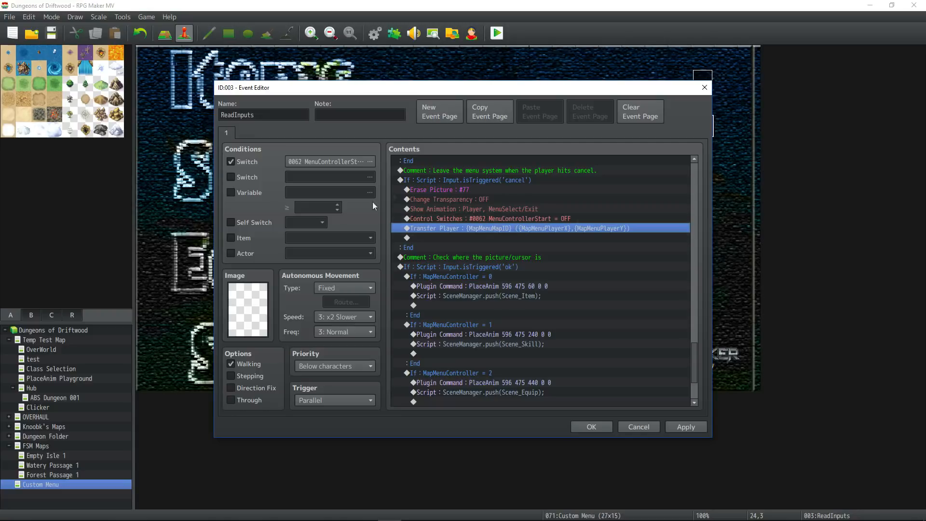
Inspect the destination variables of the Transfer Player command in the 'cancel' branch without changing them.
{"action": "right_click", "coordinate": [457, 229]}
{"action": "left_click", "coordinate": [491, 252]}
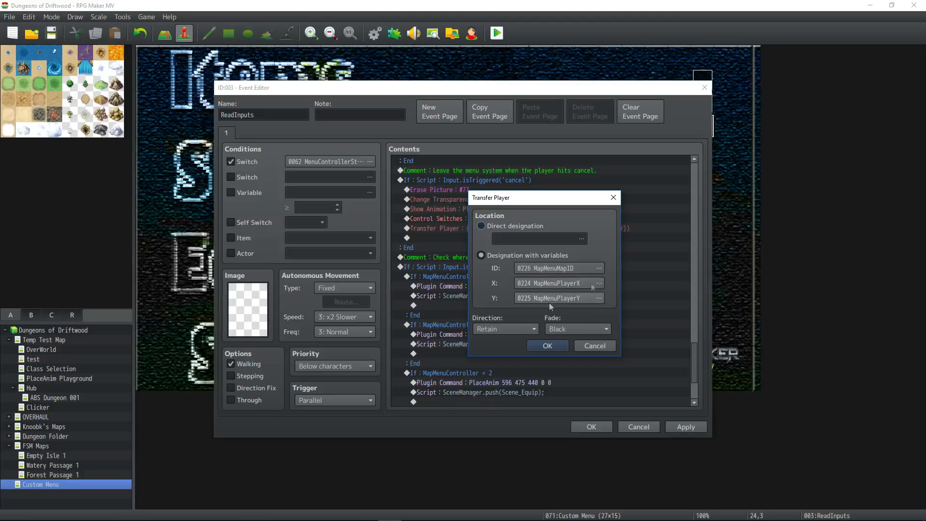
{"action": "left_click", "coordinate": [595, 345]}
Check the Input.isTriggered('ok') script condition of the branch under the 'Check where the picture/cursor is' comment.
{"action": "scroll", "coordinate": [519, 241], "scroll_direction": "down", "scroll_amount": 1}
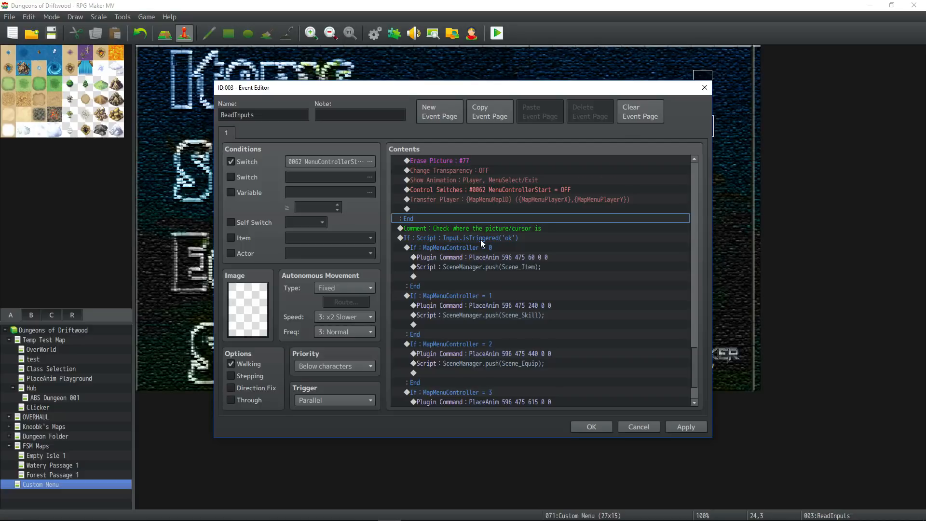
{"action": "scroll", "coordinate": [481, 239], "scroll_direction": "down", "scroll_amount": 1}
{"action": "right_click", "coordinate": [491, 218]}
{"action": "left_click", "coordinate": [494, 237]}
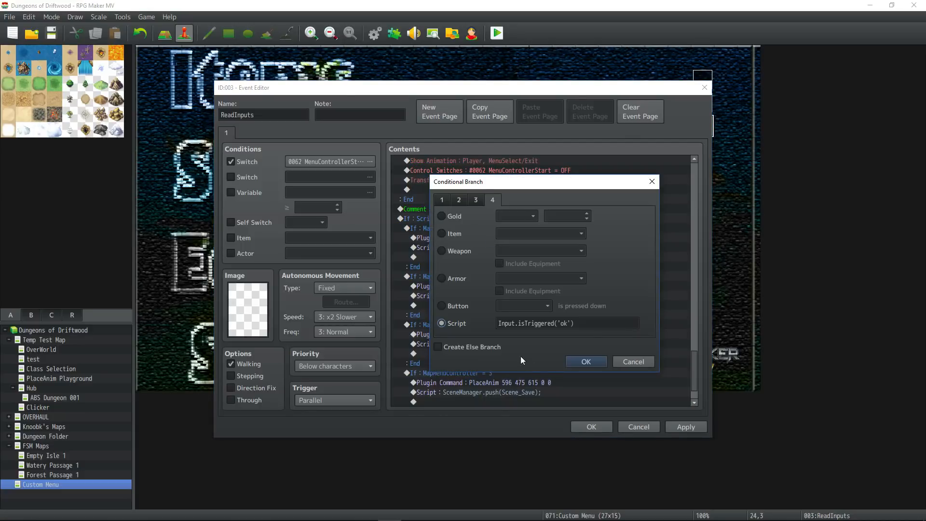
{"action": "left_click", "coordinate": [585, 362]}
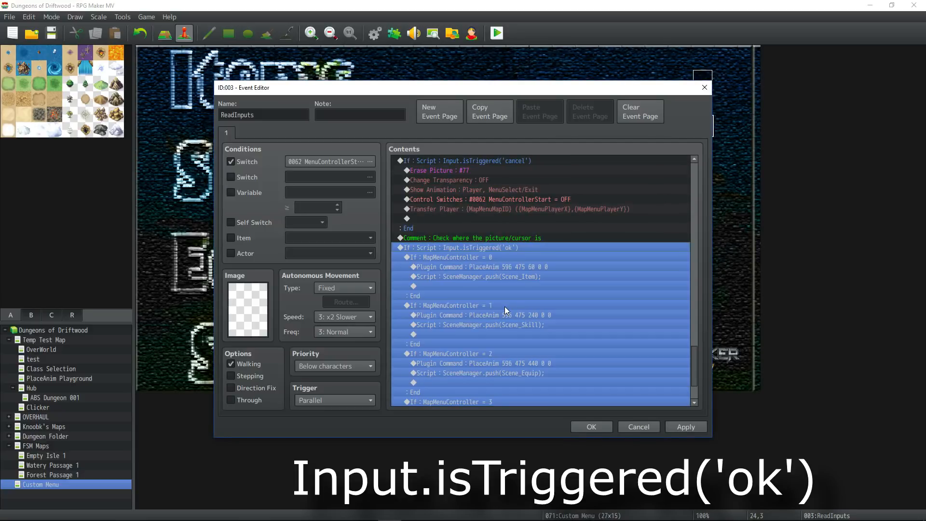
Review the MapMenuController = 0 branch inside the 'ok' section, checking its variable condition and PlaceAnim plugin command.
{"action": "left_click", "coordinate": [505, 306]}
{"action": "left_click", "coordinate": [510, 266]}
{"action": "left_click", "coordinate": [513, 251]}
{"action": "left_click", "coordinate": [522, 269]}
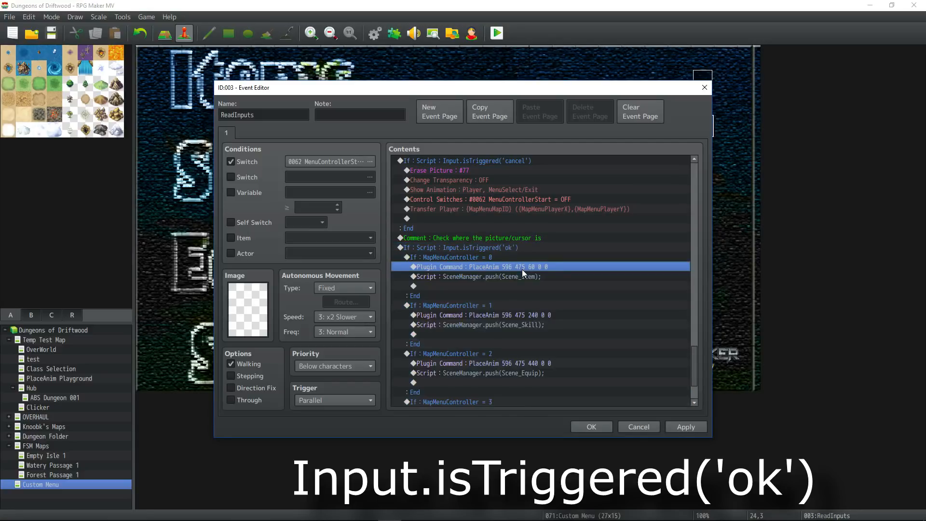
{"action": "scroll", "coordinate": [522, 270], "scroll_direction": "down", "scroll_amount": 2}
{"action": "right_click", "coordinate": [438, 239]}
{"action": "left_click", "coordinate": [468, 258]}
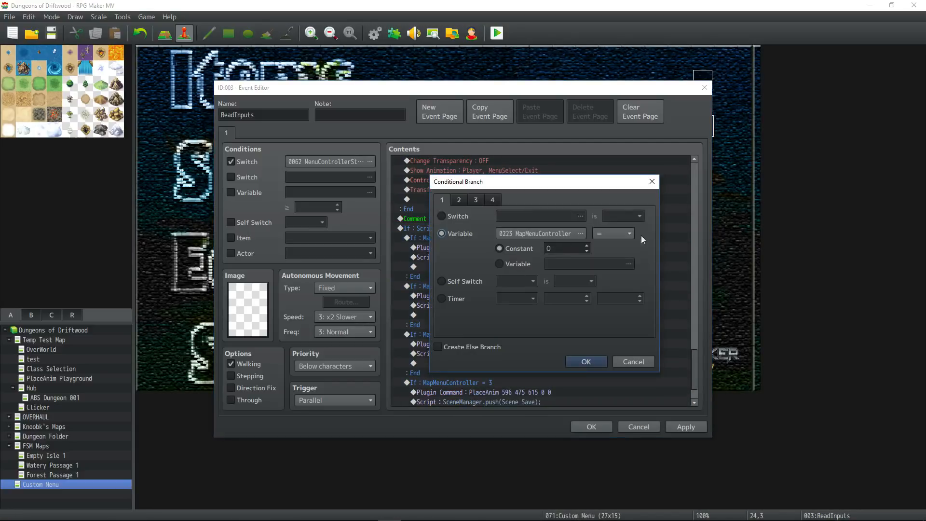
{"action": "left_click", "coordinate": [586, 362]}
{"action": "left_click", "coordinate": [511, 249]}
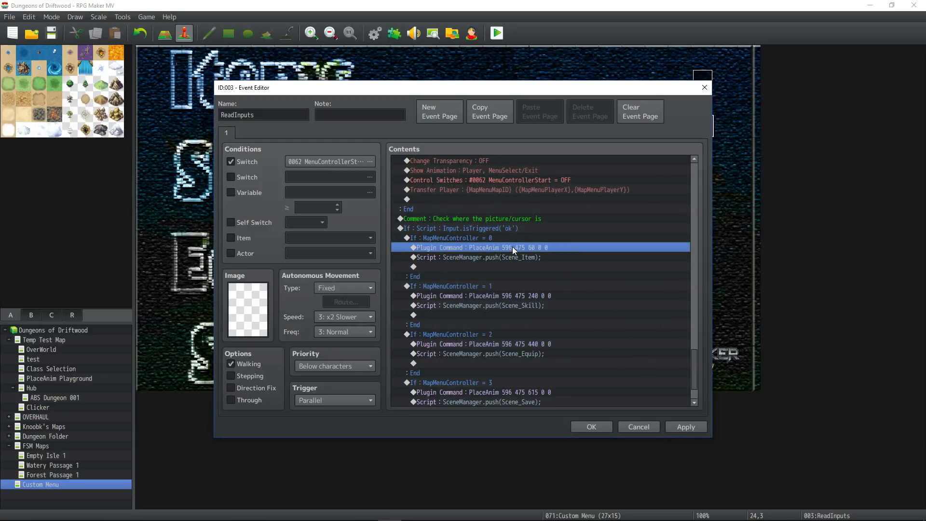
Examine the SceneManager.push(Scene_Item); script call in the MapMenuController = 0 branch, focusing on the scene name.
{"action": "left_click", "coordinate": [436, 259]}
{"action": "right_click", "coordinate": [462, 259]}
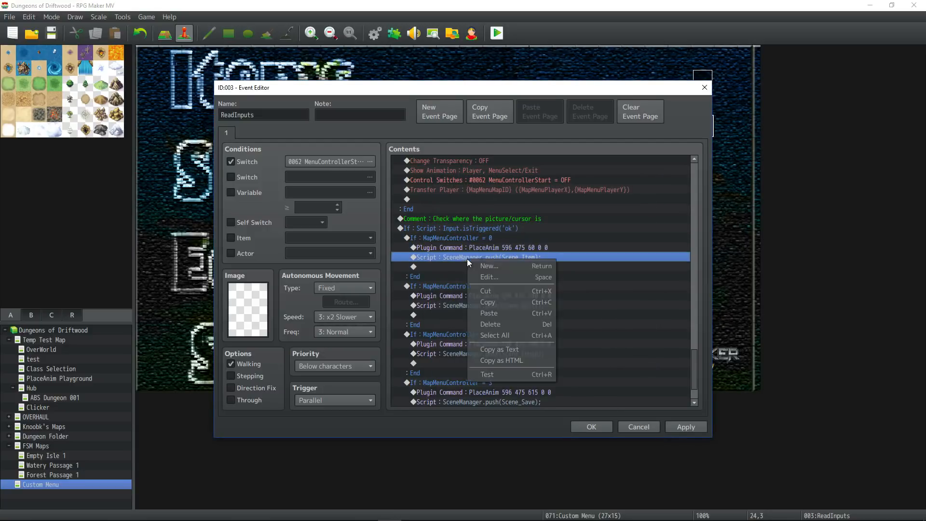
{"action": "left_click", "coordinate": [487, 276]}
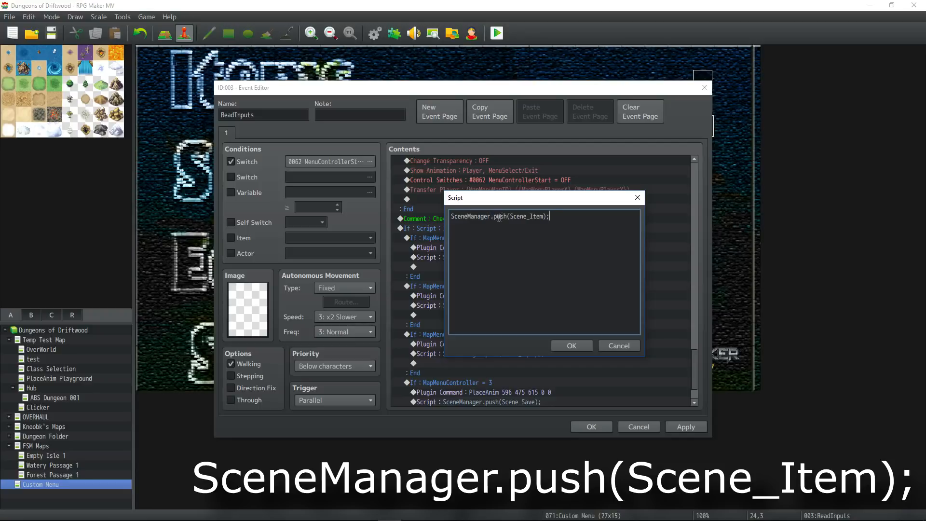
{"action": "left_click_drag", "start_coordinate": [510, 216], "coordinate": [546, 217]}
{"action": "left_click", "coordinate": [530, 216]}
{"action": "left_click", "coordinate": [552, 216]}
{"action": "left_click", "coordinate": [583, 348]}
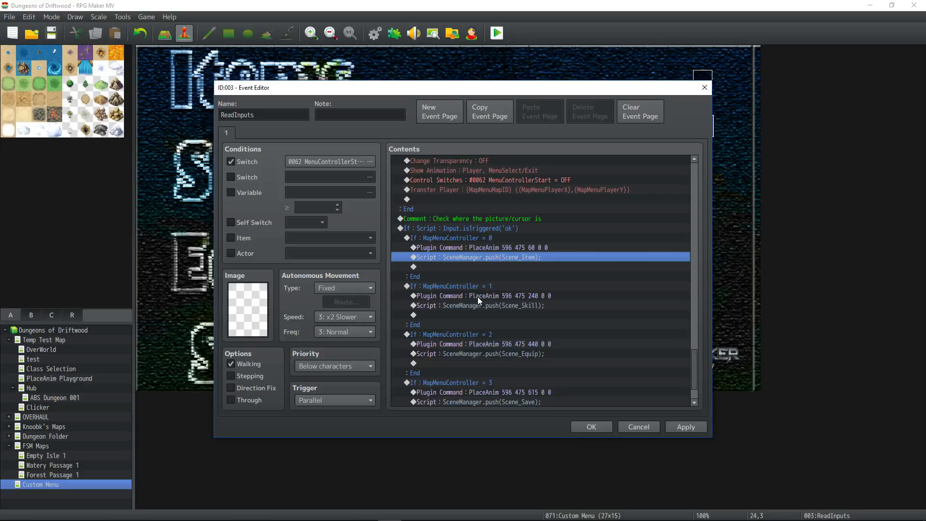
Check the MapMenuController = 1 branch condition and compare its PlaceAnim plugin command with the one in the = 0 branch.
{"action": "left_click", "coordinate": [457, 230]}
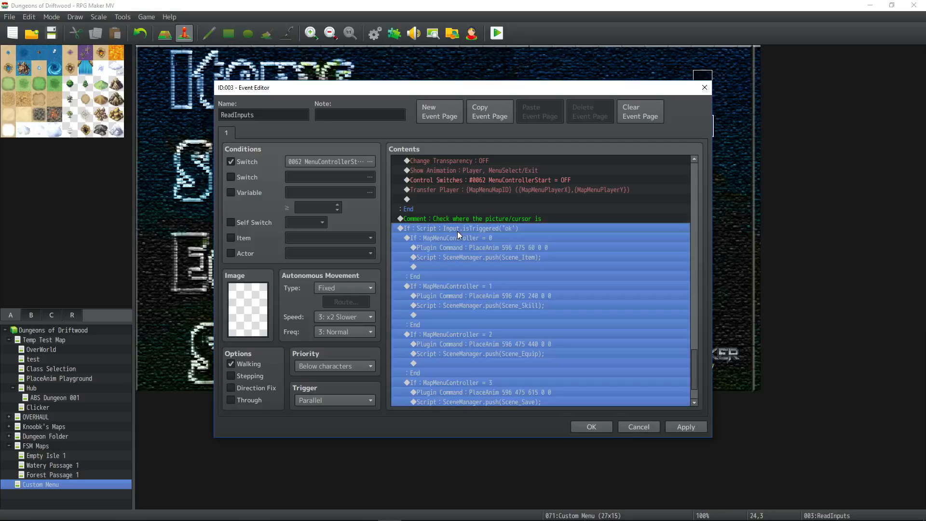
{"action": "left_click", "coordinate": [462, 241]}
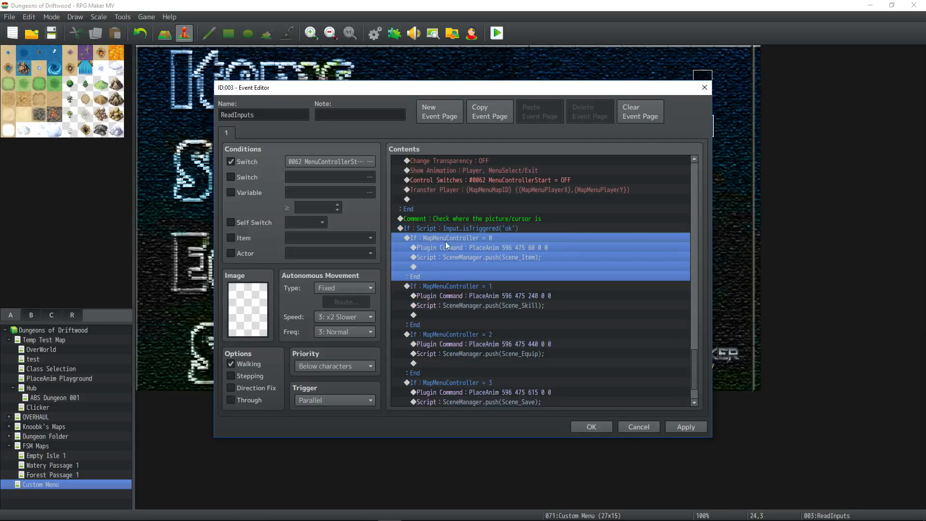
{"action": "scroll", "coordinate": [475, 247], "scroll_direction": "down", "scroll_amount": 1}
{"action": "double_click", "coordinate": [477, 257]}
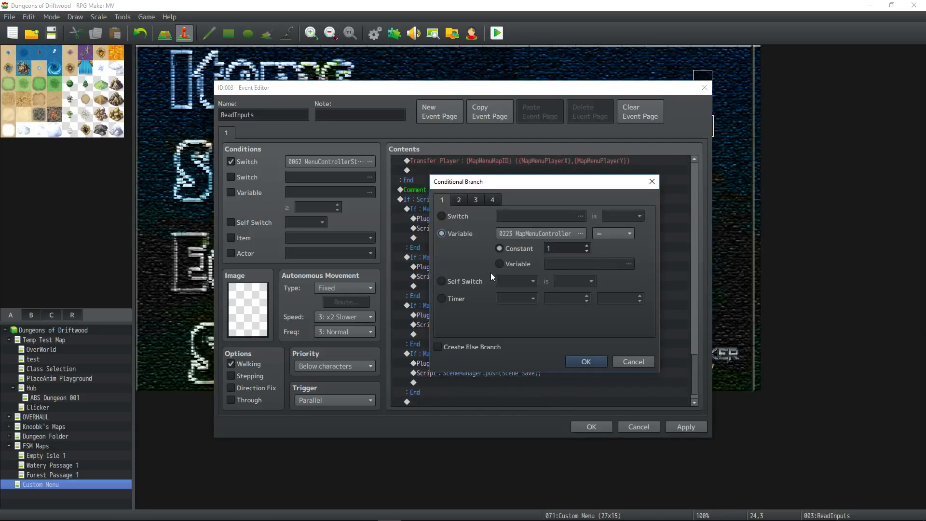
{"action": "left_click", "coordinate": [585, 362]}
{"action": "left_click", "coordinate": [473, 303]}
{"action": "left_click", "coordinate": [473, 296]}
{"action": "left_click", "coordinate": [476, 250]}
{"action": "left_click", "coordinate": [477, 298]}
Examine the SceneManager.push(Scene_Skill); script call in the MapMenuController = 1 branch.
{"action": "left_click", "coordinate": [472, 307]}
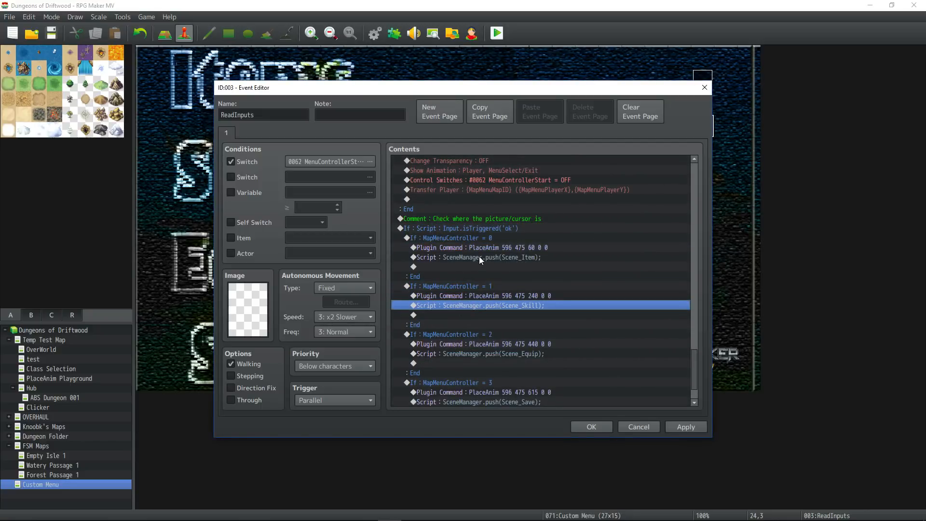
{"action": "right_click", "coordinate": [485, 304]}
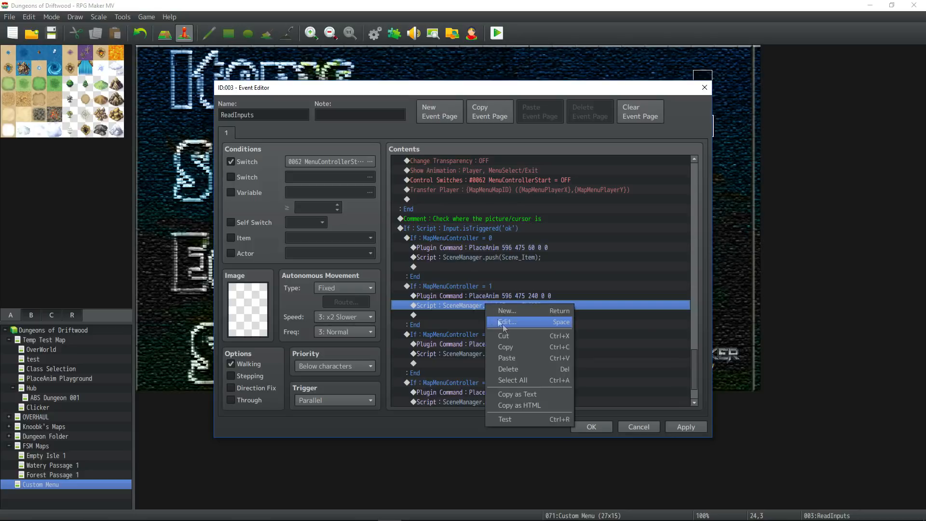
{"action": "left_click", "coordinate": [504, 323]}
{"action": "left_click", "coordinate": [507, 216]}
{"action": "left_click", "coordinate": [571, 346]}
Walk through the MapMenuController = 2 branch with its Scene_Equip call and the Scene_Save call of the = 3 branch.
{"action": "scroll", "coordinate": [505, 295], "scroll_direction": "down", "scroll_amount": 2}
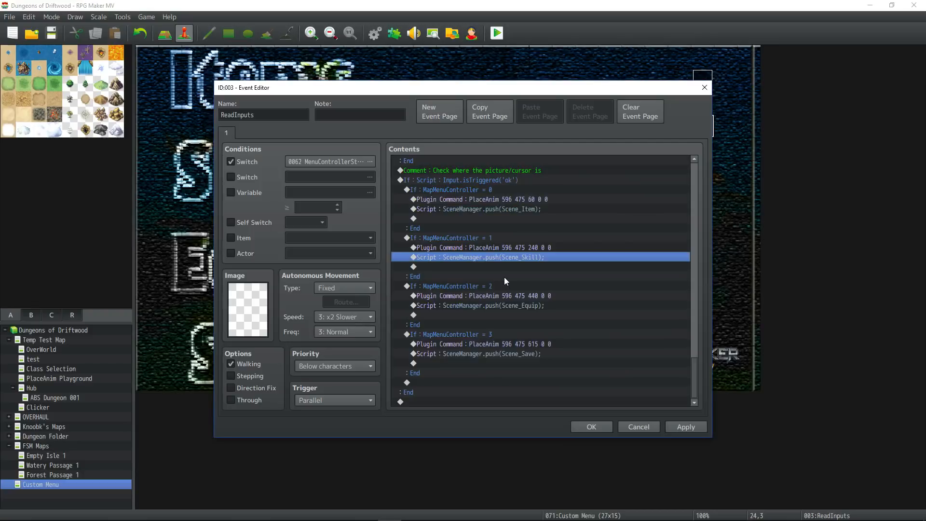
{"action": "left_click", "coordinate": [498, 296]}
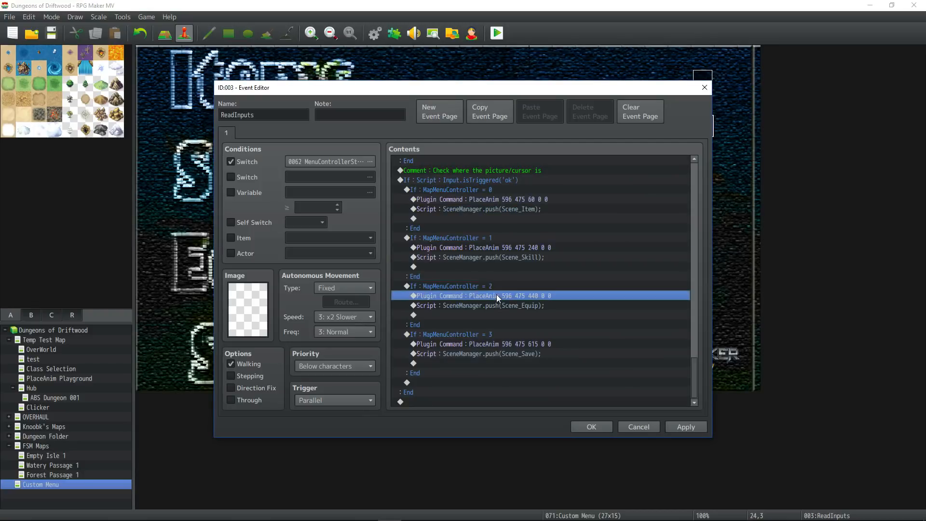
{"action": "left_click", "coordinate": [491, 288]}
{"action": "left_click", "coordinate": [479, 237]}
{"action": "left_click", "coordinate": [489, 279]}
{"action": "left_click", "coordinate": [488, 287]}
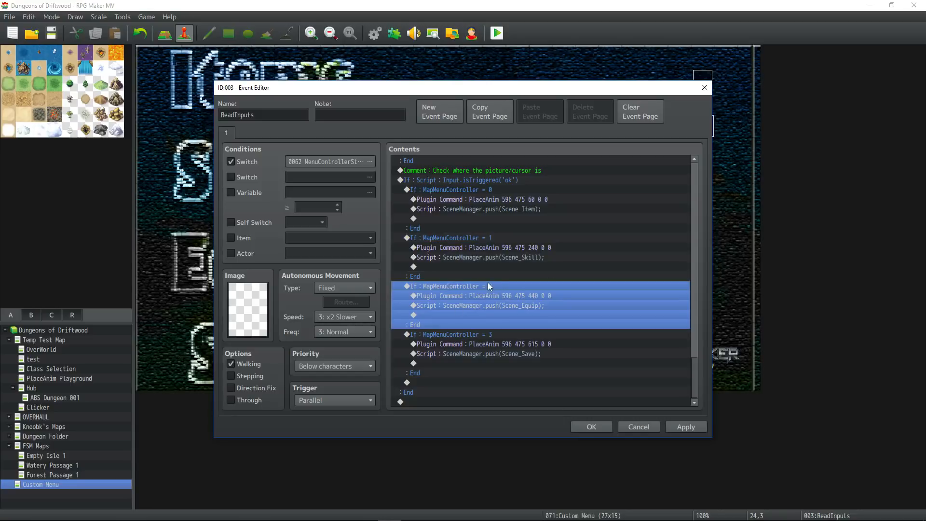
{"action": "left_click", "coordinate": [512, 296]}
{"action": "left_click", "coordinate": [480, 305]}
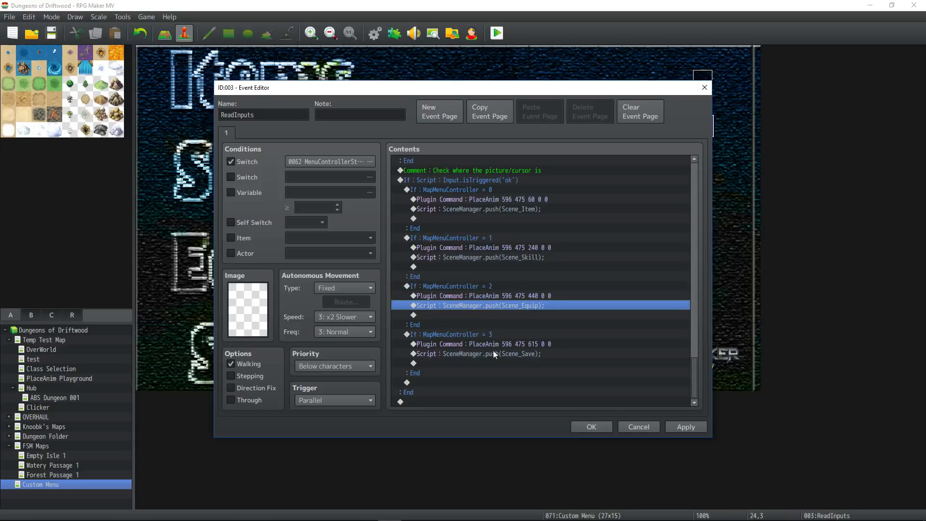
{"action": "left_click", "coordinate": [529, 355]}
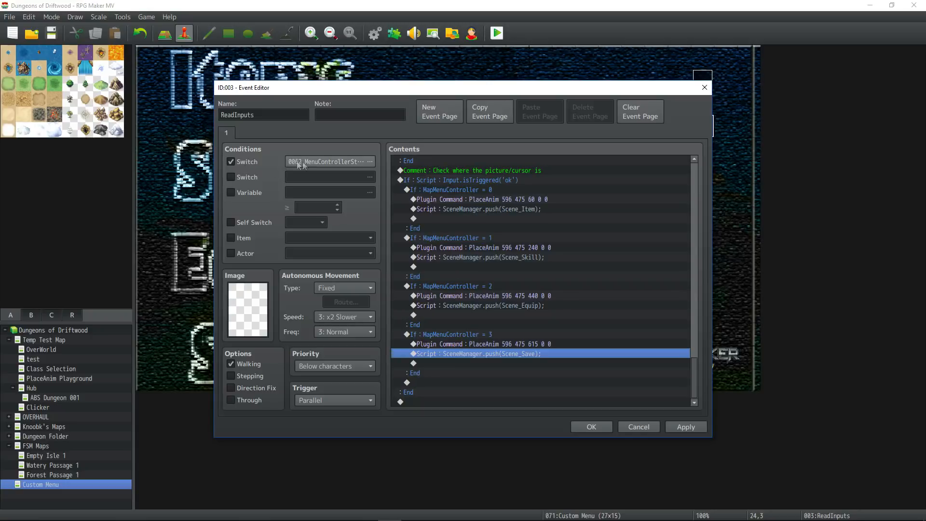
Check the MenuControllerStart switch condition of the ReadInputs event and close the event.
{"action": "left_click", "coordinate": [328, 163]}
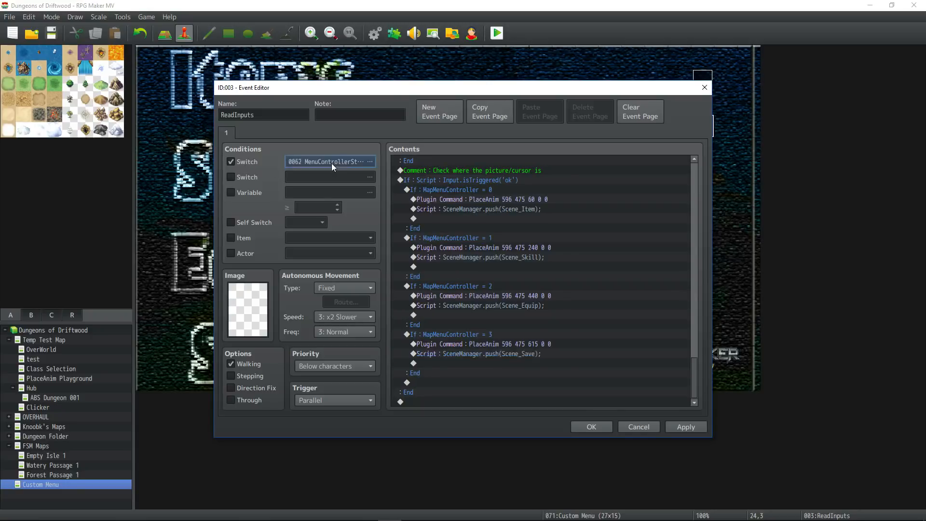
{"action": "double_click", "coordinate": [531, 162]}
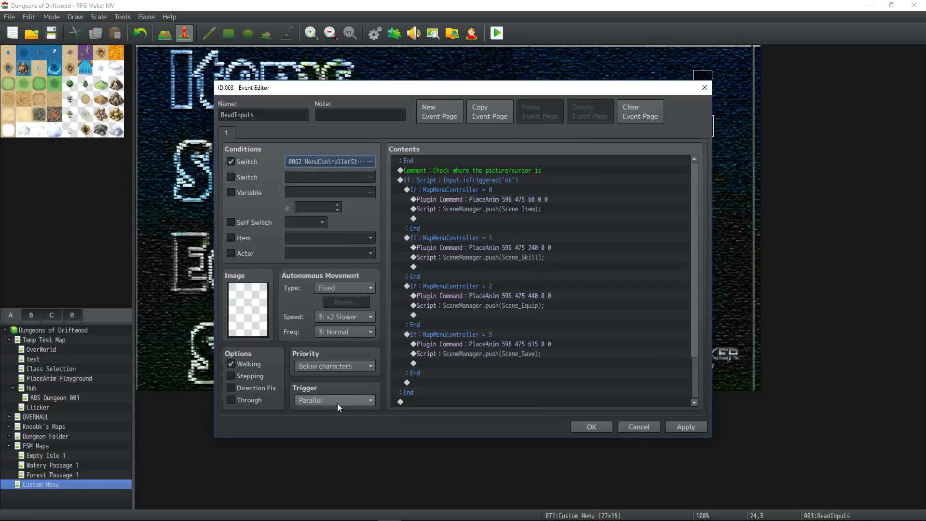
{"action": "left_click", "coordinate": [592, 427]}
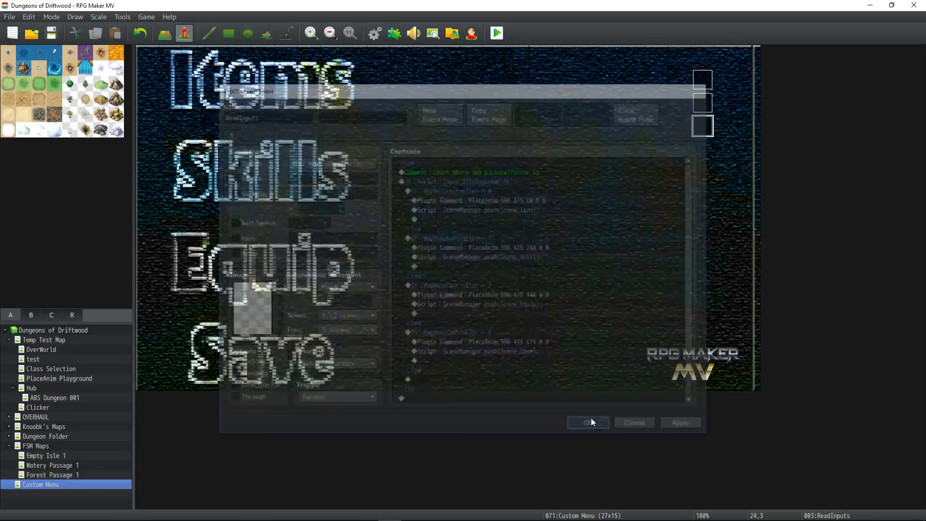
Open the Controller_Start event, review its Erase Event command and close it.
{"action": "double_click", "coordinate": [694, 80]}
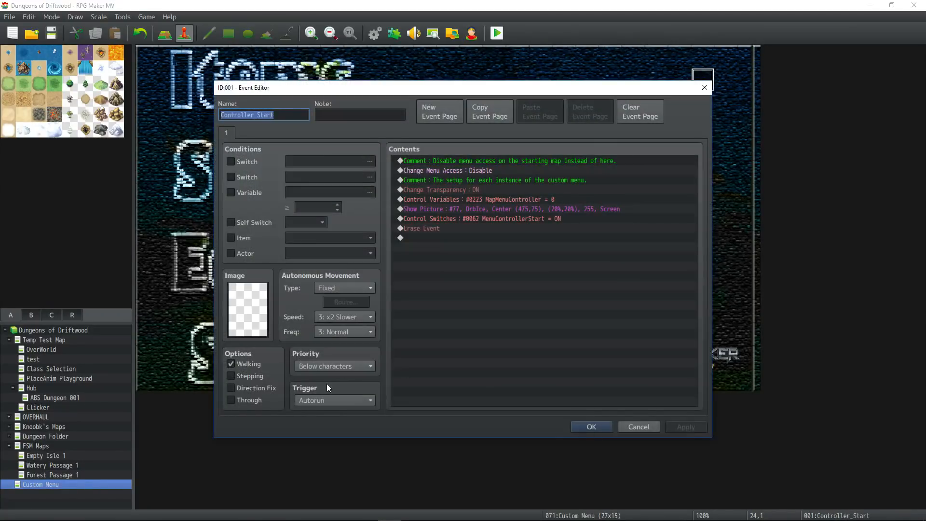
{"action": "left_click", "coordinate": [431, 228]}
{"action": "key", "text": "Escape"}
Reopen the ReadInputs event, look over its input-checking commands and close it.
{"action": "double_click", "coordinate": [703, 99]}
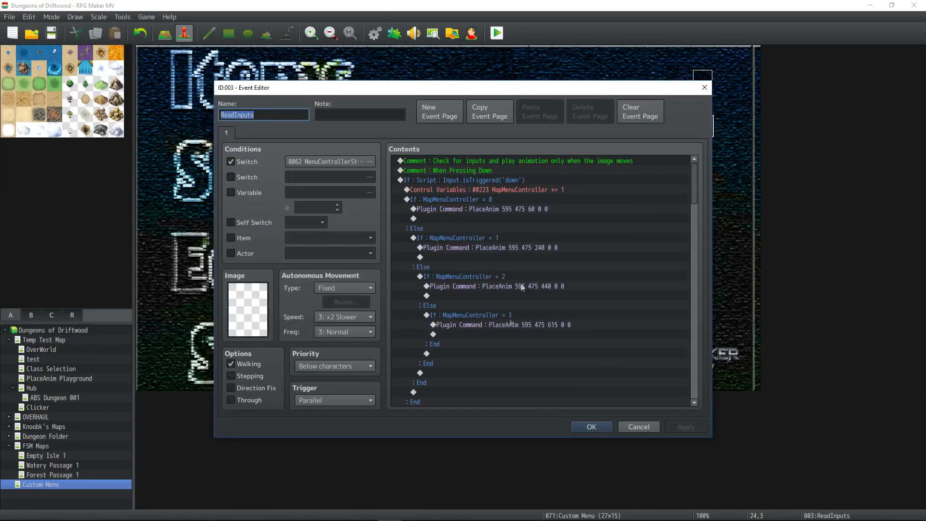
{"action": "scroll", "coordinate": [539, 256], "scroll_direction": "down", "scroll_amount": 1}
{"action": "mouse_move", "coordinate": [695, 201]}
{"action": "left_mouse_down"}
{"action": "mouse_move", "coordinate": [697, 318]}
{"action": "mouse_move", "coordinate": [685, 380]}
{"action": "mouse_move", "coordinate": [693, 184]}
{"action": "left_mouse_up"}
{"action": "left_click", "coordinate": [593, 427]}
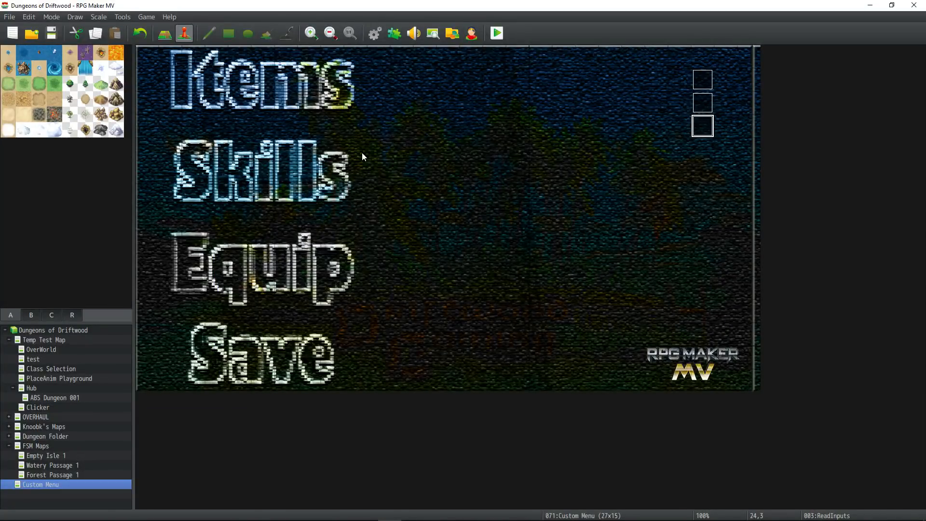
Point out the second and third events on the Custom Menu map and save the project.
{"action": "left_click", "coordinate": [702, 107]}
{"action": "left_click", "coordinate": [703, 128]}
{"action": "left_click", "coordinate": [703, 104]}
{"action": "left_click", "coordinate": [703, 127]}
{"action": "left_click", "coordinate": [703, 106]}
{"action": "left_click", "coordinate": [701, 123]}
{"action": "left_click", "coordinate": [51, 33]}
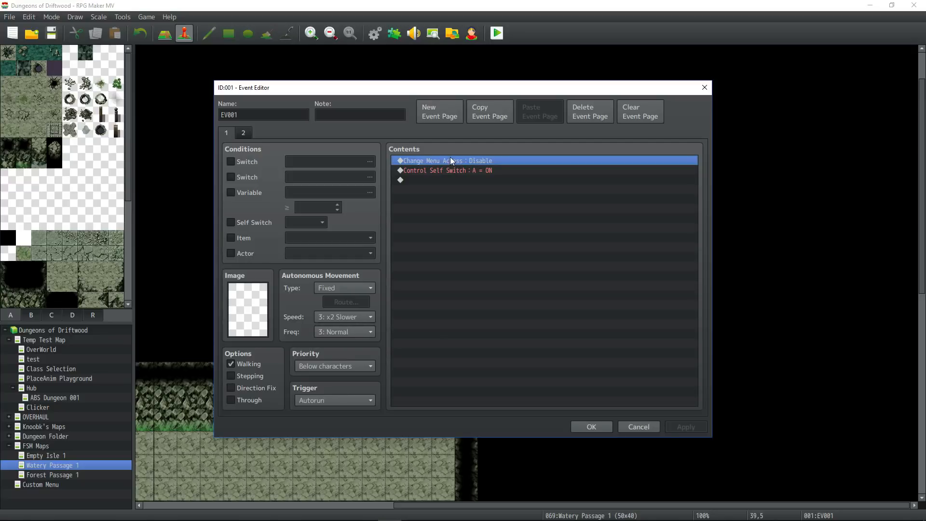
Review the Control Self Switch command and the second page of EV001 on Watery Passage 1, and close the event.
{"action": "left_click", "coordinate": [490, 170]}
{"action": "left_click", "coordinate": [243, 132]}
{"action": "left_click", "coordinate": [584, 425]}
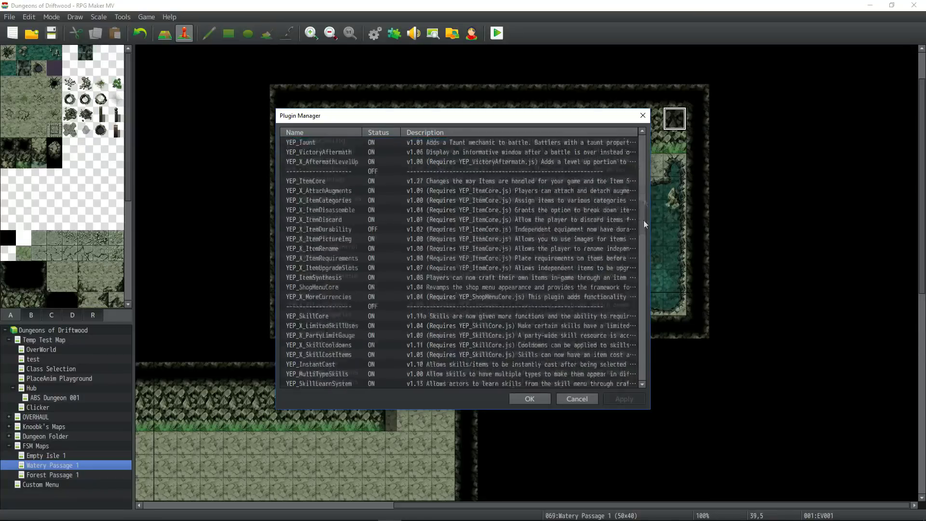
Find the YEP_ButtonCommonEvents plugin, inspect the common event number assigned to its Key M parameter, and close the plugin manager.
{"action": "left_click_drag", "start_coordinate": [644, 220], "coordinate": [644, 284]}
{"action": "double_click", "coordinate": [329, 215]}
{"action": "left_click_drag", "start_coordinate": [718, 170], "coordinate": [714, 289]}
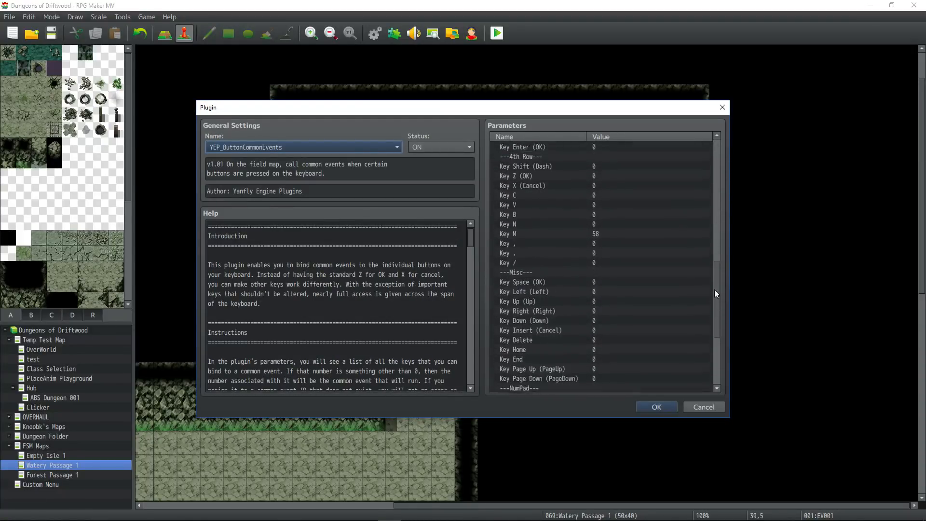
{"action": "left_click", "coordinate": [572, 253]}
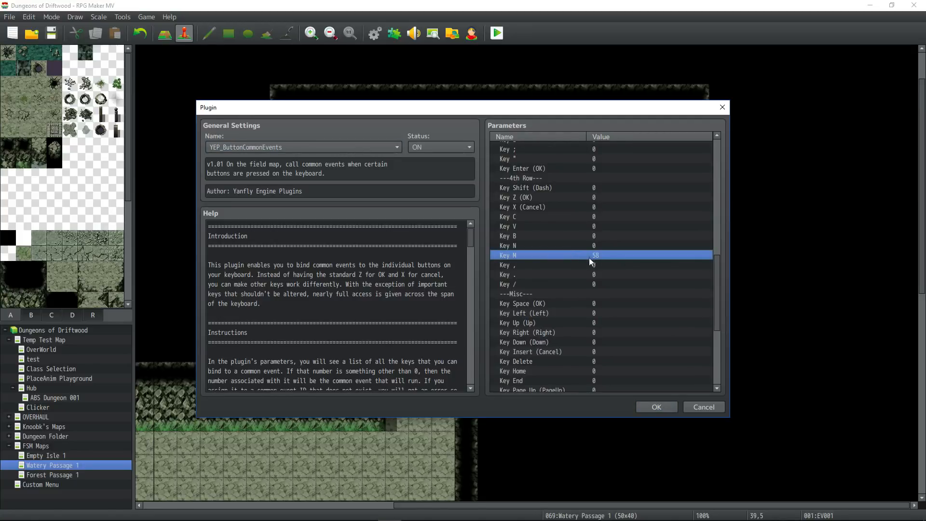
{"action": "double_click", "coordinate": [590, 256]}
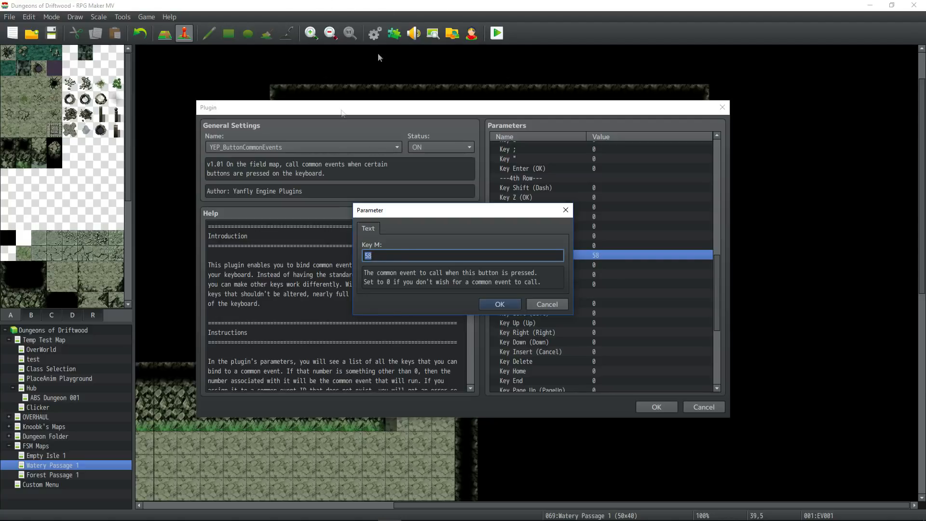
{"action": "left_click", "coordinate": [403, 255]}
{"action": "left_click", "coordinate": [543, 305]}
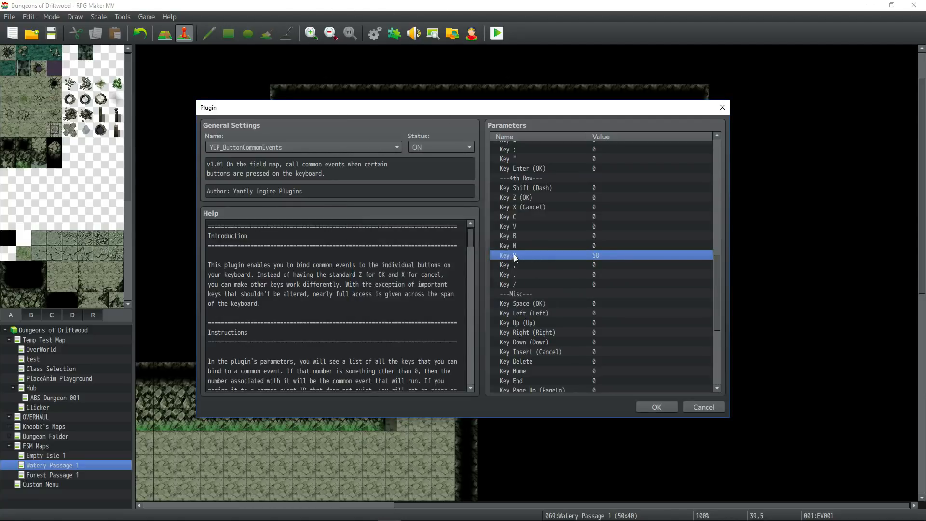
{"action": "key", "text": "Escape"}
{"action": "left_click", "coordinate": [530, 399]}
Open the Transfer2Menu common event and review the commands in both branches of its MenuControllerStart condition, down to the Custom Menu transfer.
{"action": "left_click", "coordinate": [376, 40]}
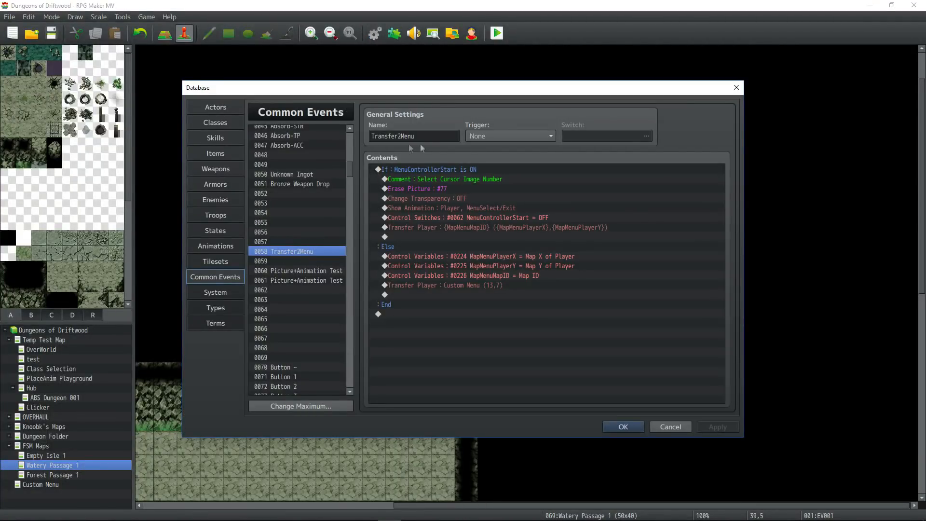
{"action": "left_click", "coordinate": [475, 316]}
{"action": "left_click", "coordinate": [468, 169]}
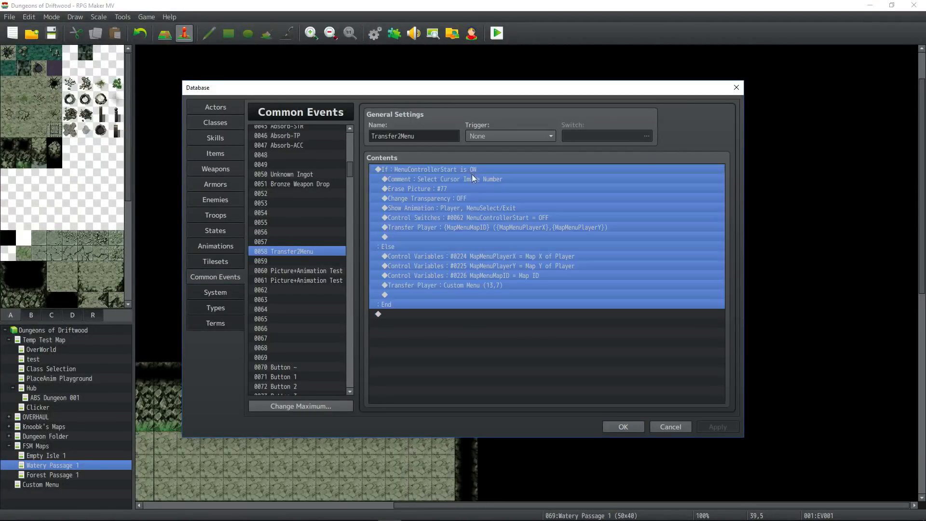
{"action": "left_click", "coordinate": [411, 190]}
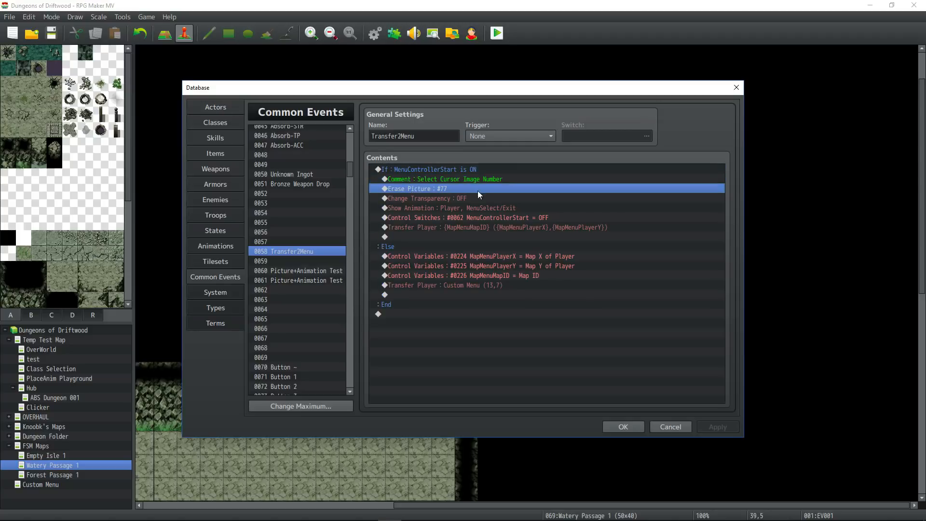
{"action": "left_click", "coordinate": [443, 198]}
{"action": "left_click", "coordinate": [464, 208]}
{"action": "left_click", "coordinate": [452, 218]}
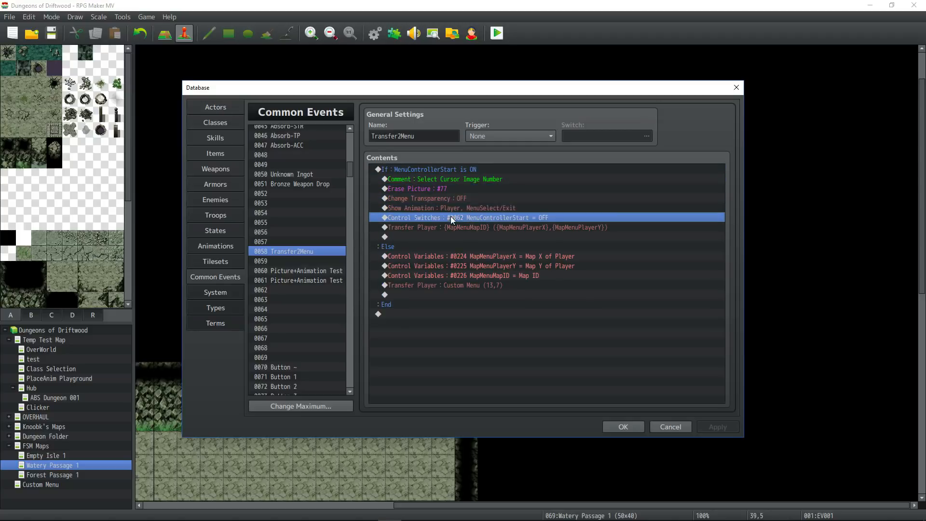
{"action": "left_click", "coordinate": [476, 228]}
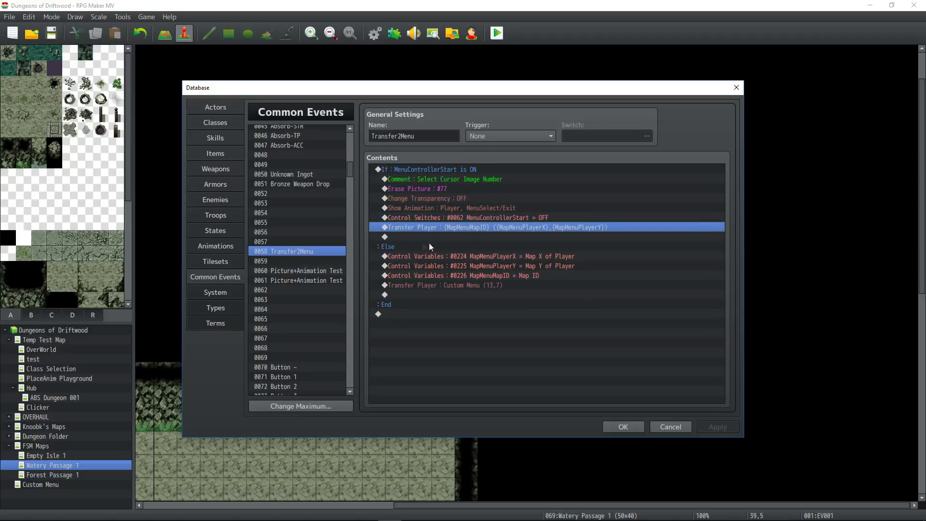
{"action": "left_click", "coordinate": [450, 258]}
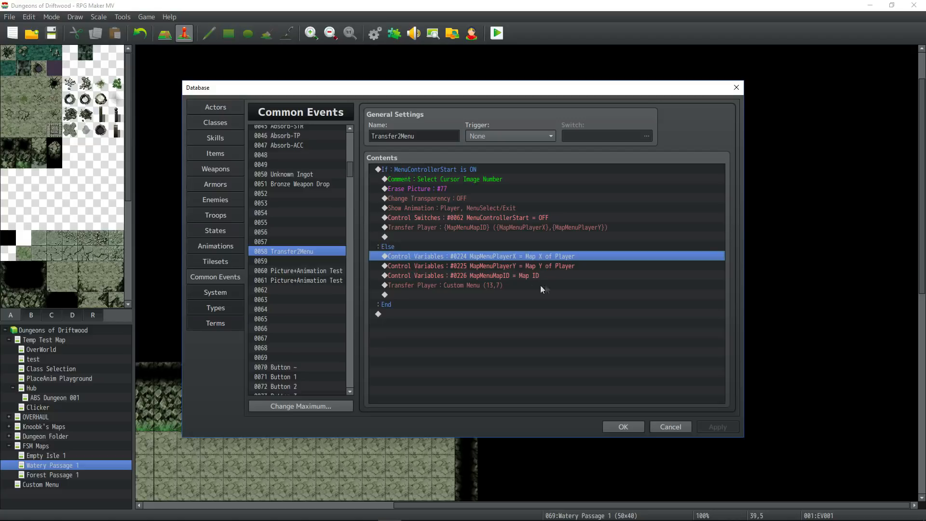
{"action": "left_click", "coordinate": [478, 287]}
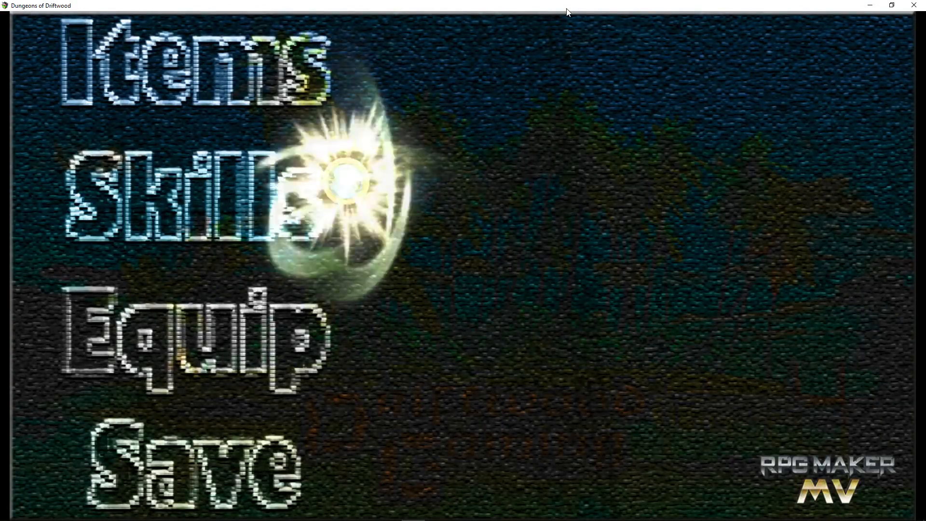
Playtest the custom menu by moving the cursor between its entries and repeatedly entering and leaving the menu.
{"action": "key", "text": "Down"}
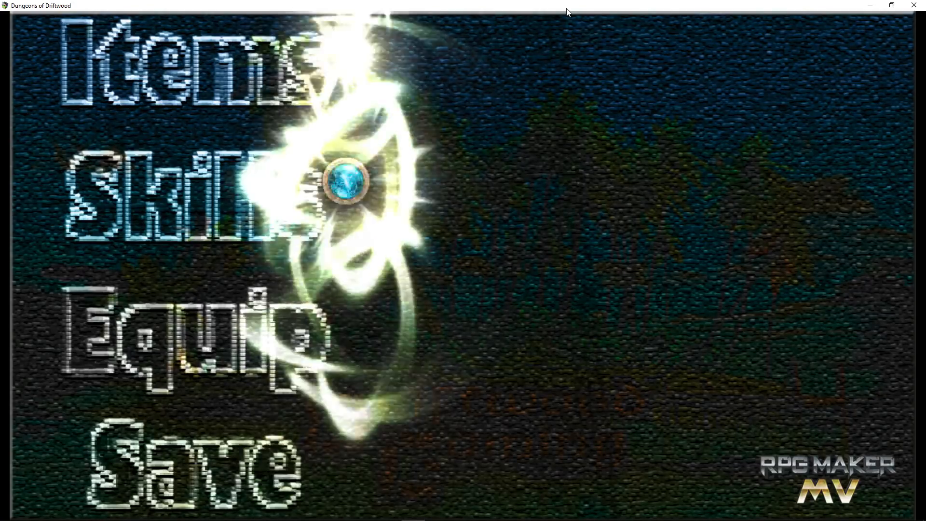
{"action": "key", "text": "Up"}
{"action": "key", "text": "Escape"}
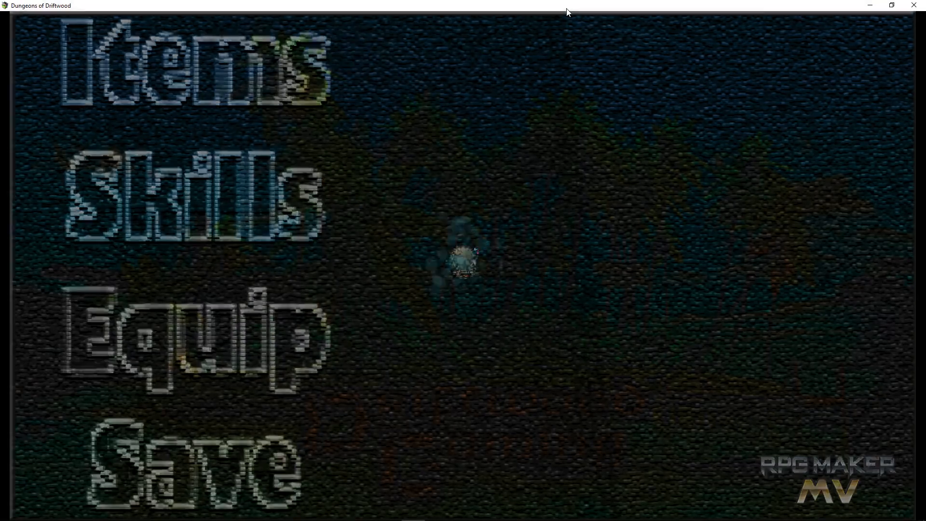
{"action": "key", "text": "Left"}
{"action": "key", "text": "Escape"}
{"action": "key", "text": "Return"}
{"action": "key", "text": "Down"}
{"action": "key", "text": "Down"}
{"action": "key", "text": "Up"}
{"action": "key", "text": "Escape"}
{"action": "key", "text": "Escape"}
Walk the party down and left along the Watery Passage map in the playtest.
{"action": "key", "text": "Down"}
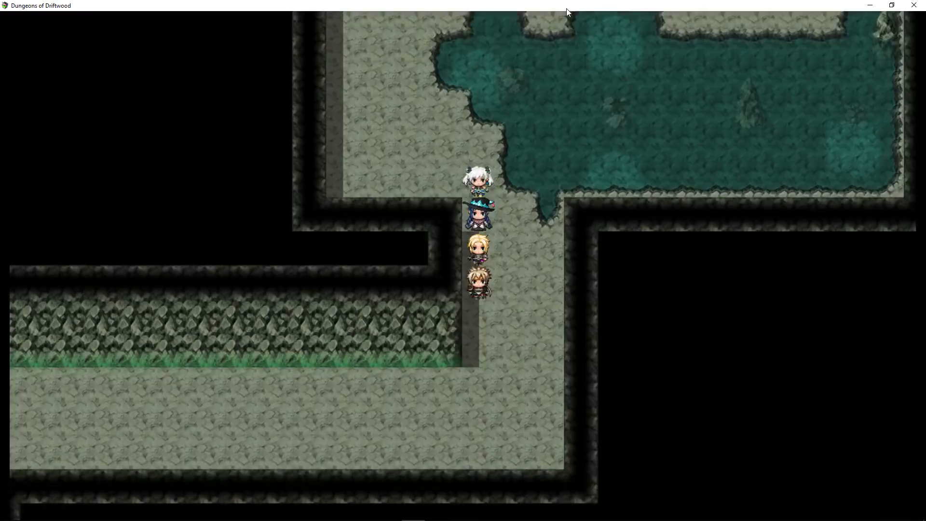
{"action": "key", "text": "Left"}
{"action": "key", "text": "Left"}
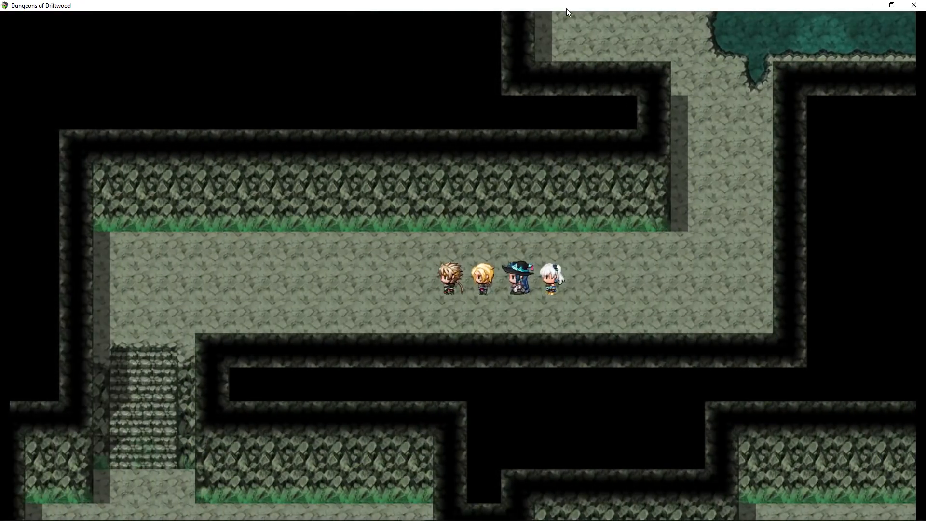
Call up the custom menu from the passage, open its Save screen, and back out to the map.
{"action": "key", "text": "Escape"}
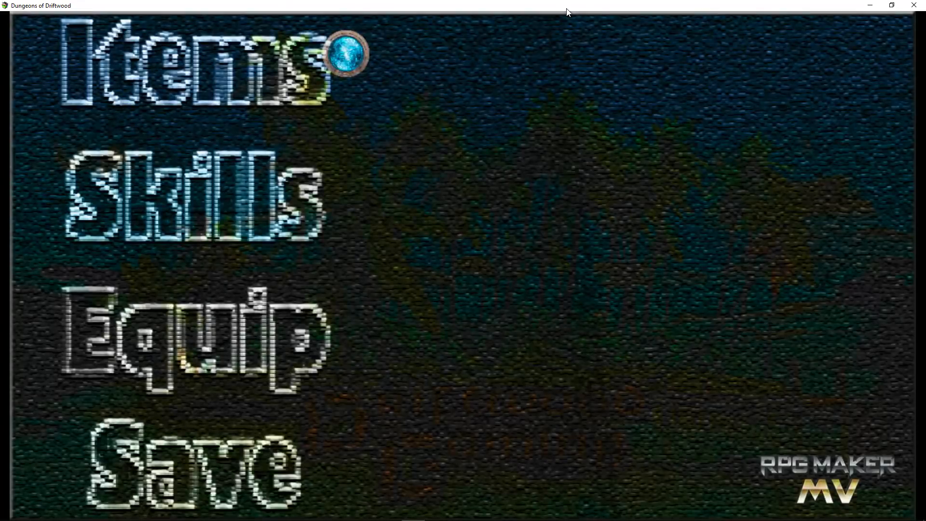
{"action": "key", "text": "Down"}
{"action": "key", "text": "Return"}
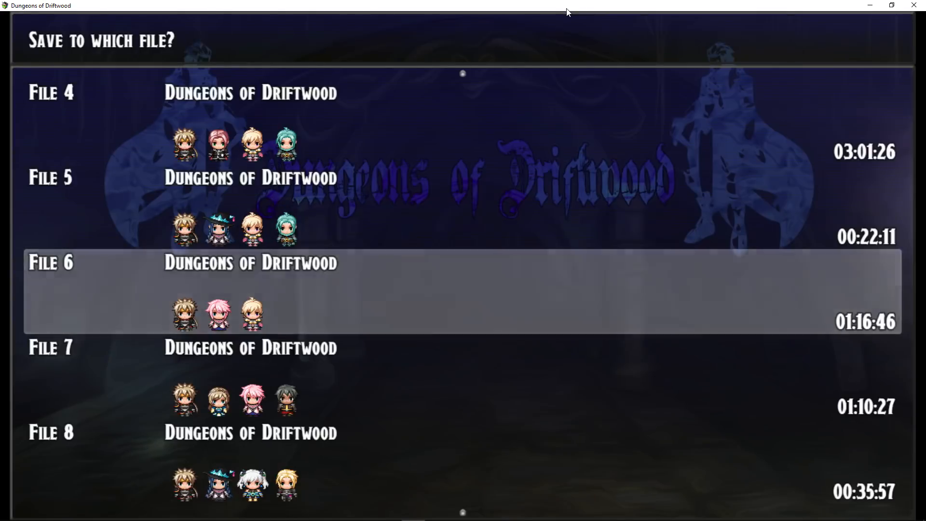
{"action": "key", "text": "Return"}
{"action": "key", "text": "Escape"}
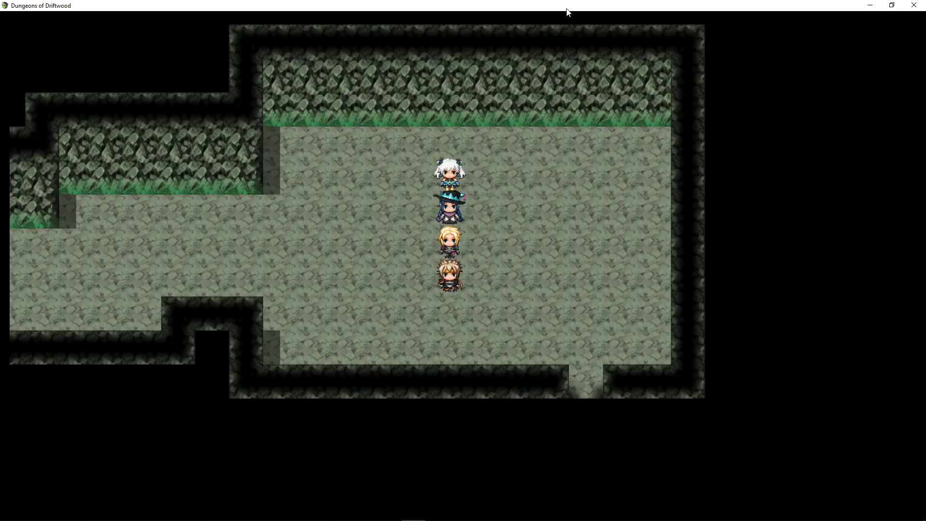
Bring up the custom menu again, open the Skills screen and browse the character's skill categories.
{"action": "left_click", "coordinate": [478, 341]}
{"action": "right_click", "coordinate": [478, 340]}
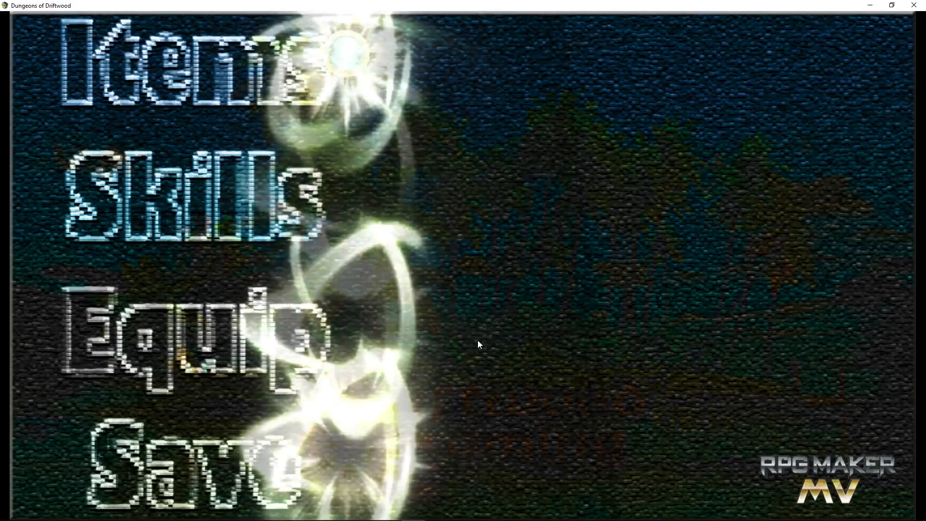
{"action": "key", "text": "Return"}
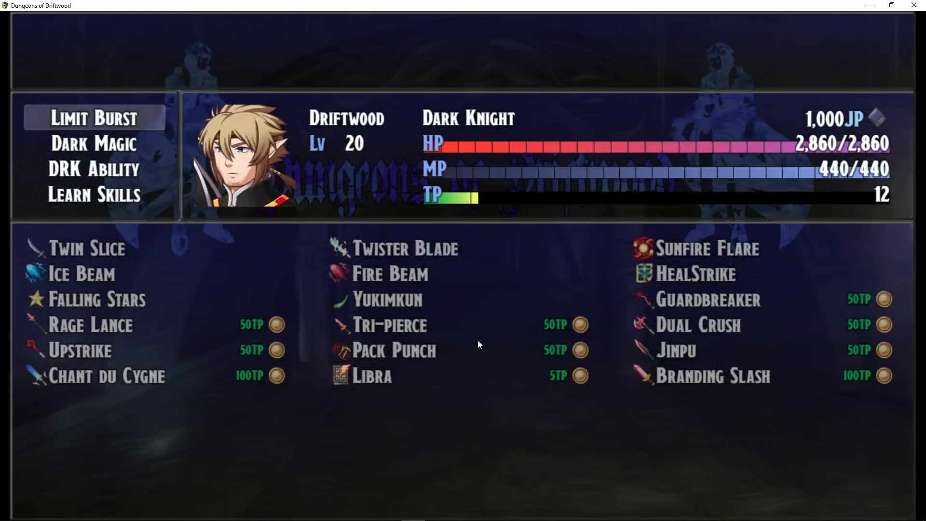
{"action": "key", "text": "Down"}
{"action": "key", "text": "Down"}
{"action": "key", "text": "Down"}
{"action": "key", "text": "Down"}
{"action": "key", "text": "Down"}
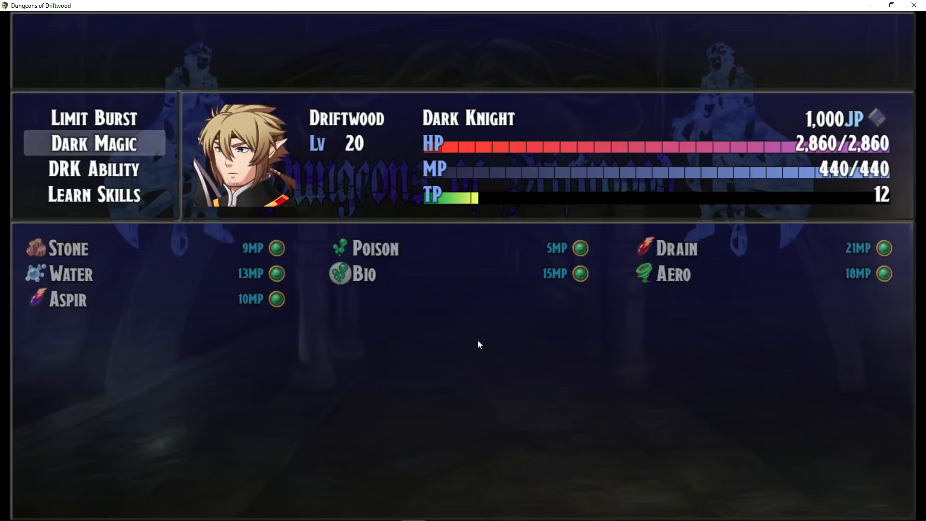